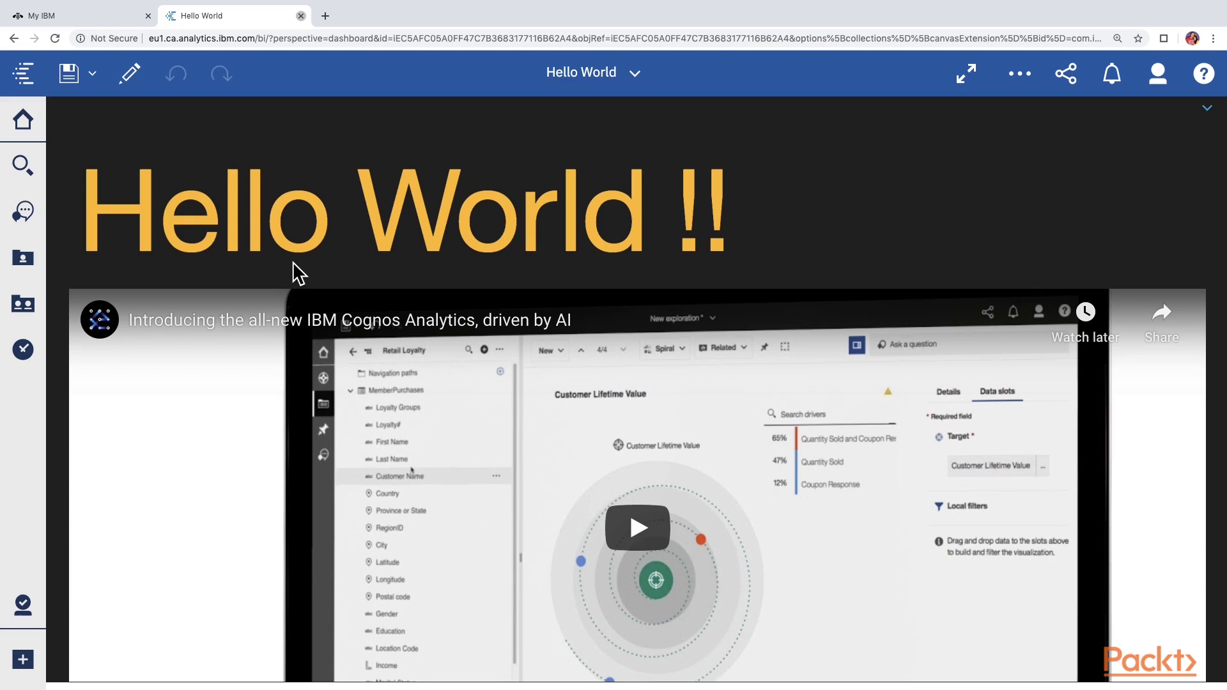
- Move months_list.csv from My content into the Section 4 Achievements folder
click(24, 260)
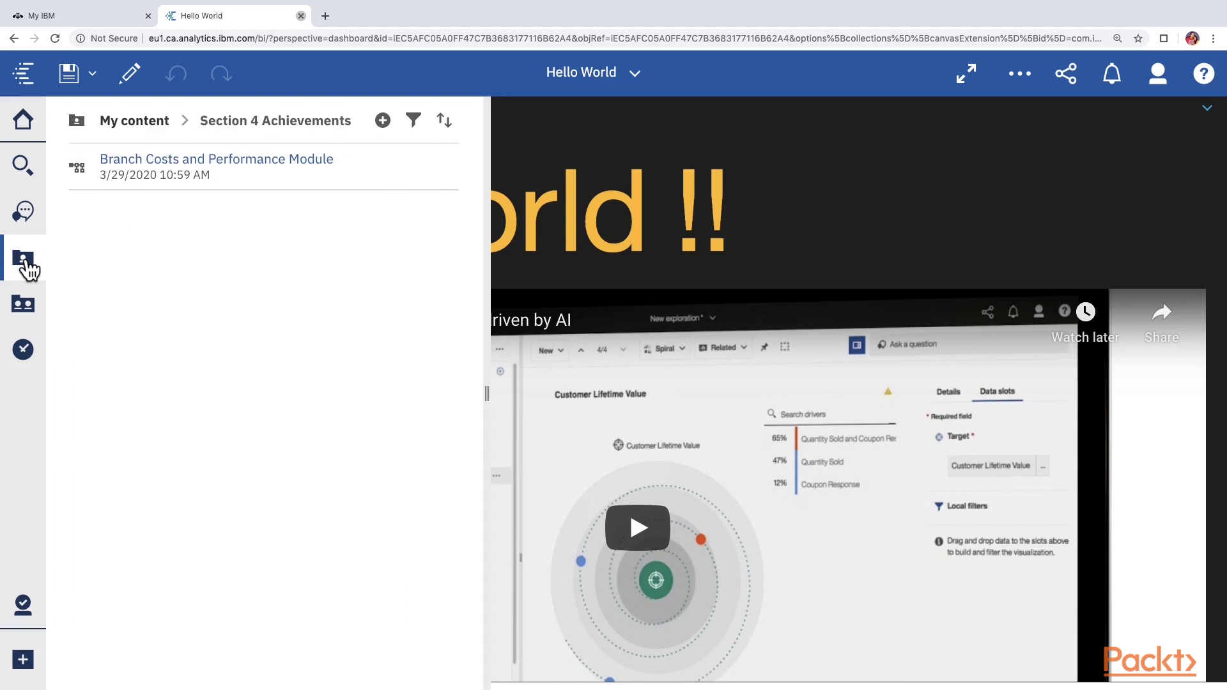
click(124, 121)
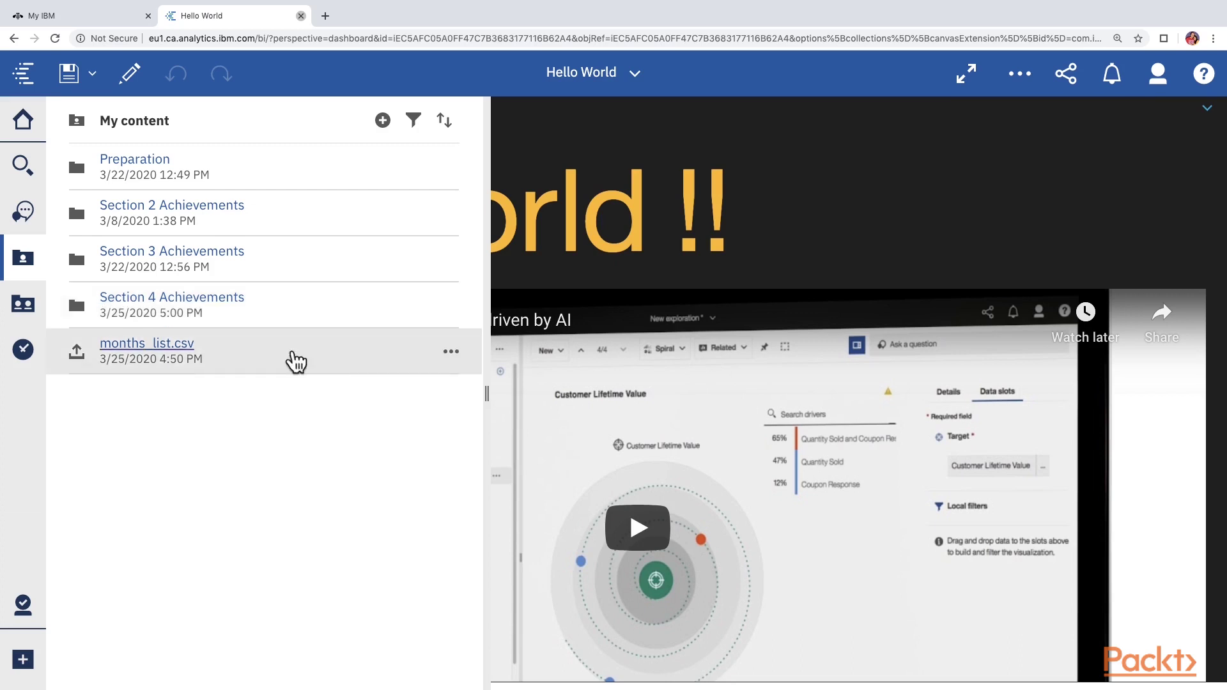
click(452, 352)
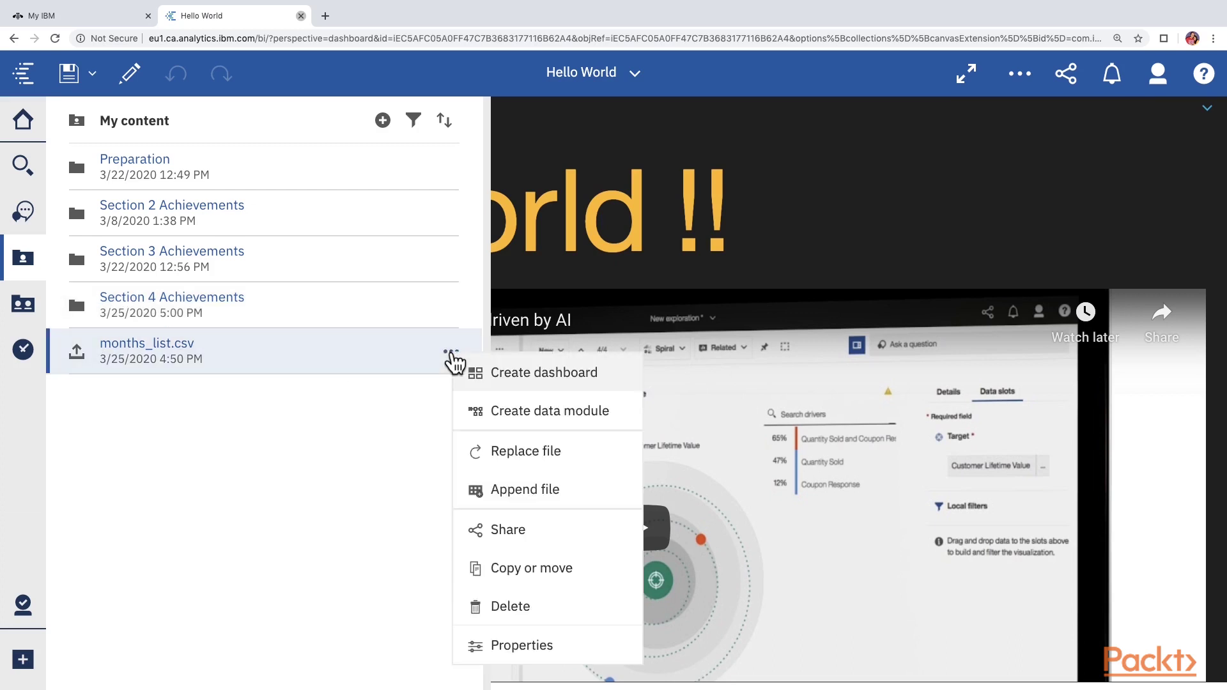
click(527, 569)
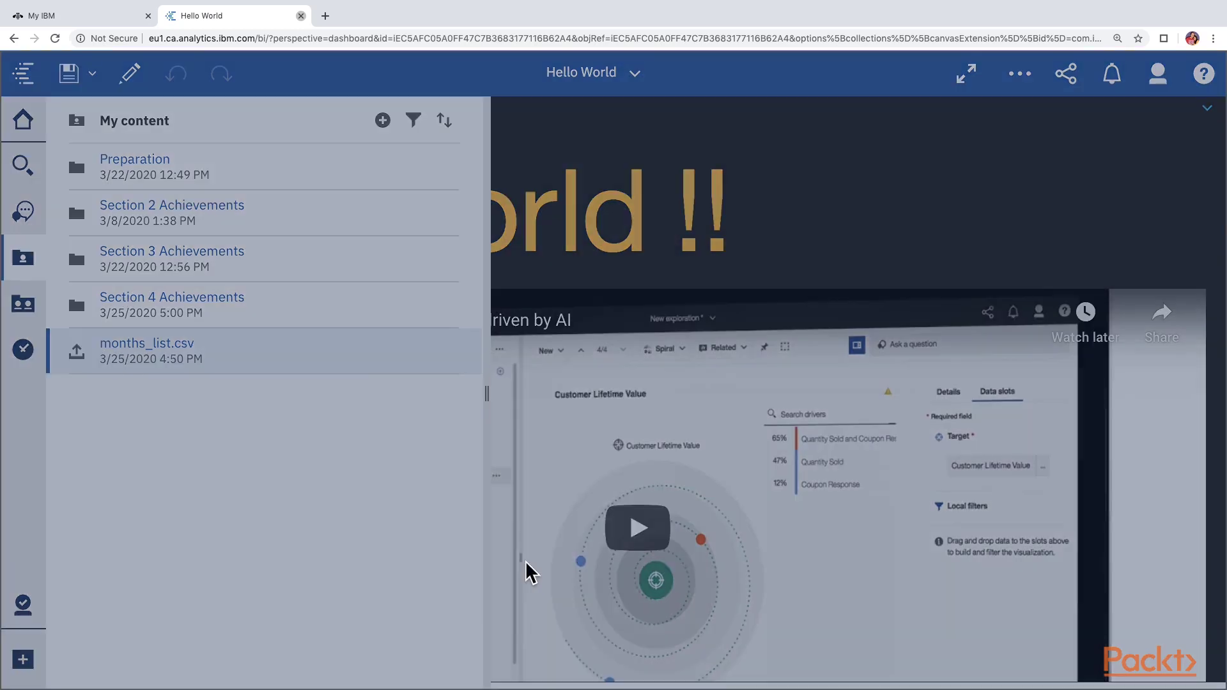
click(467, 459)
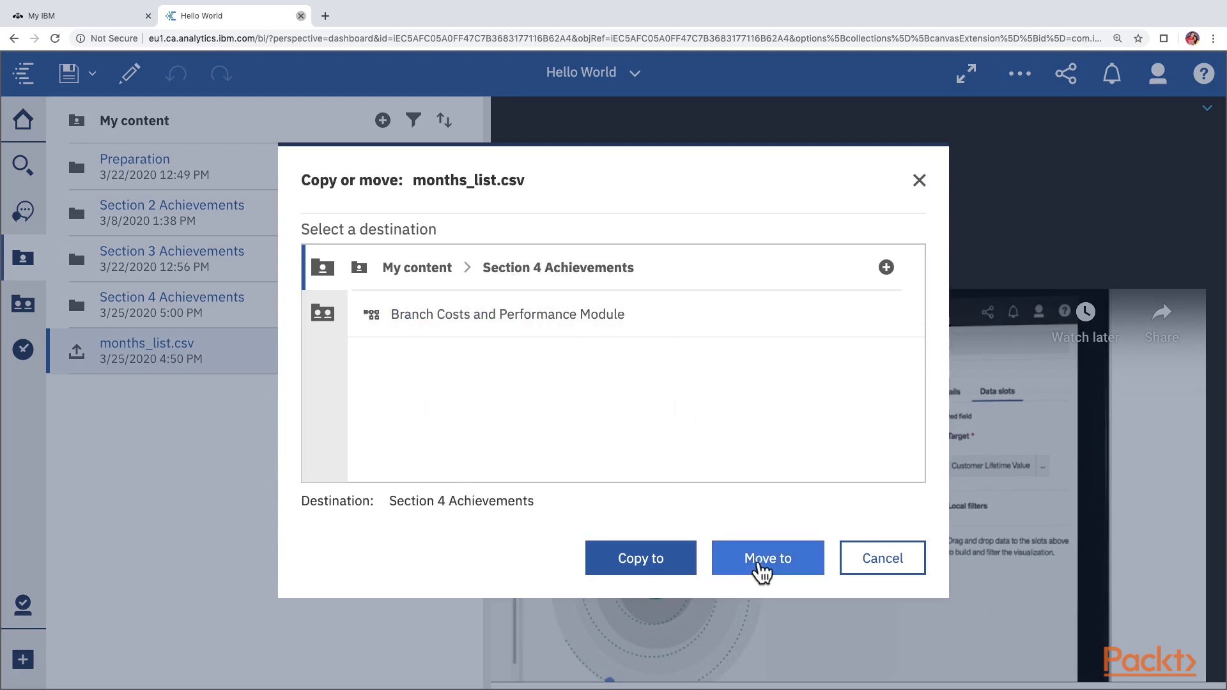
click(760, 569)
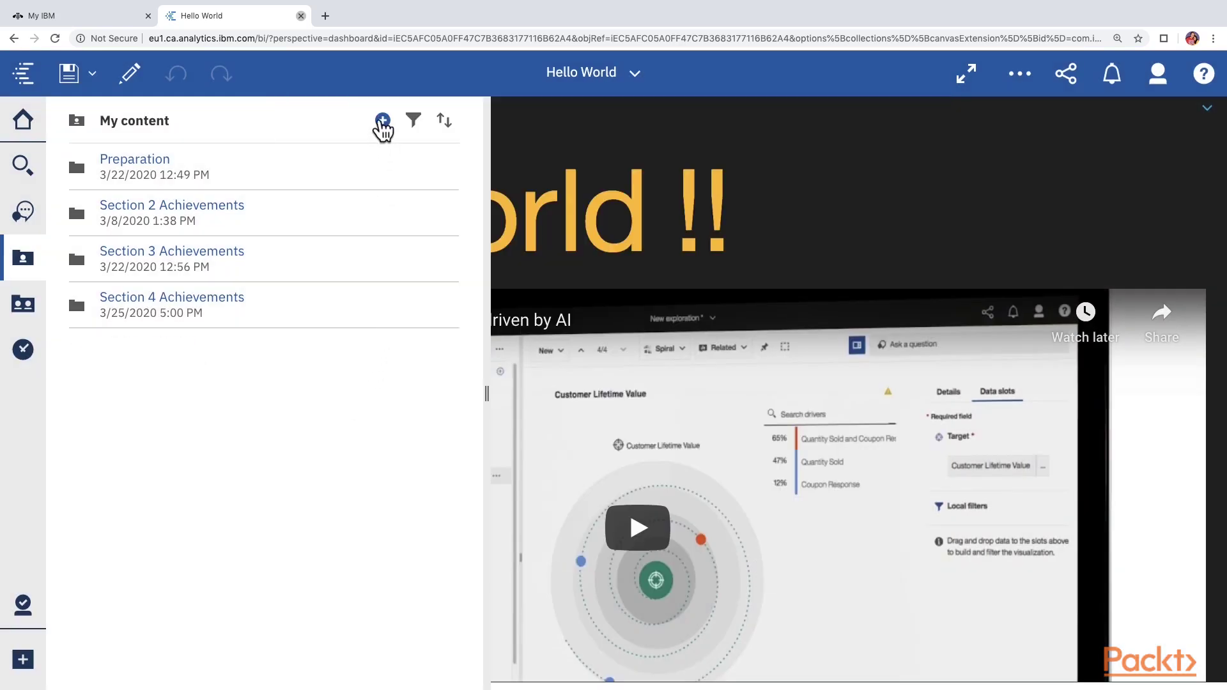
- Create a new folder named Section 5 Achievements in My content
click(383, 120)
click(343, 159)
text(Section 5 Achievements)
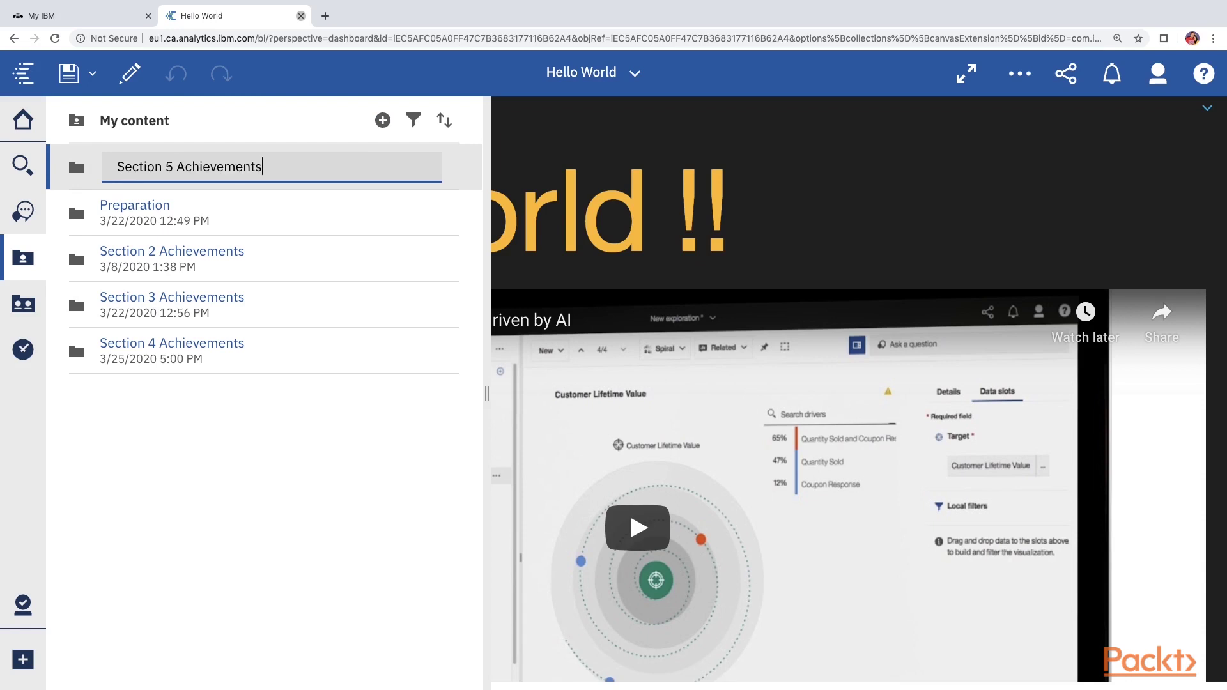
key(Return)
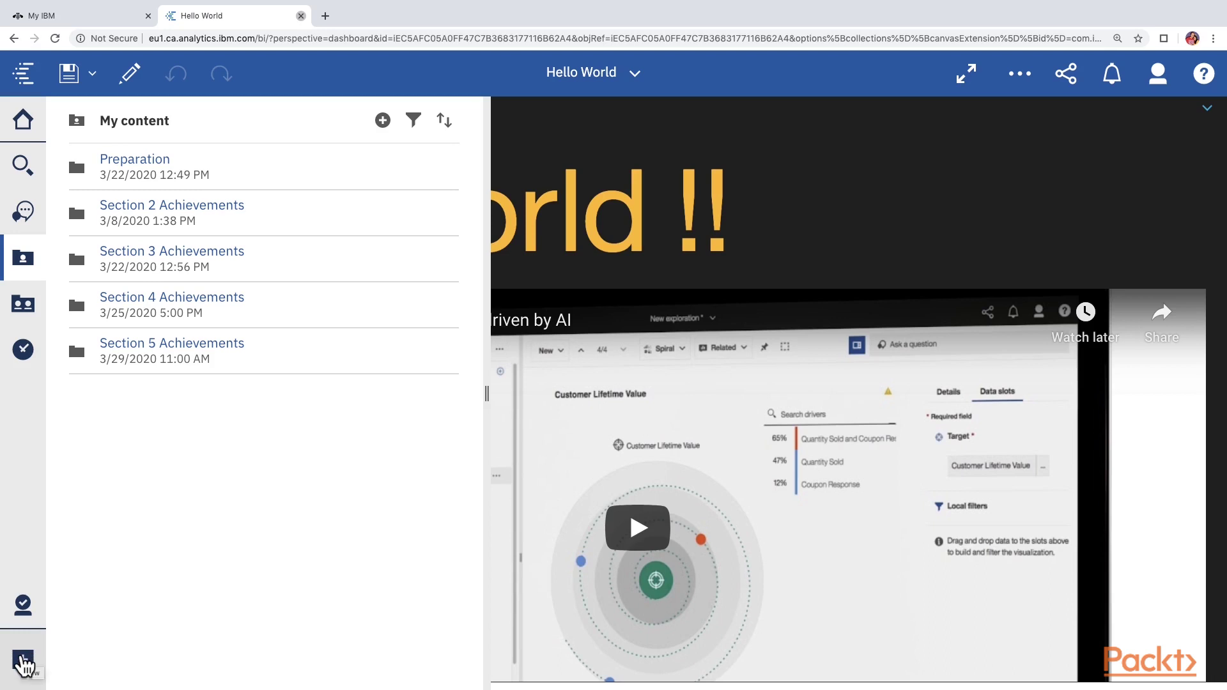
- Create a tabbed dashboard using the template with small panels along the top and left edges around one large area
click(23, 663)
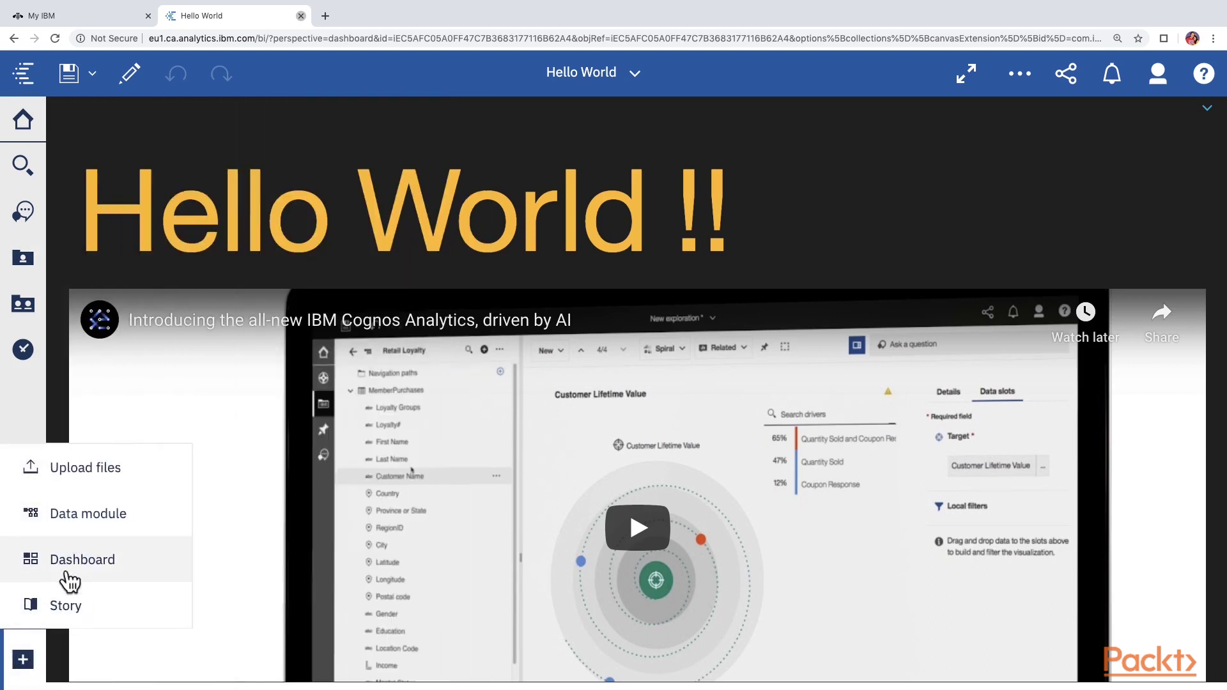
click(65, 560)
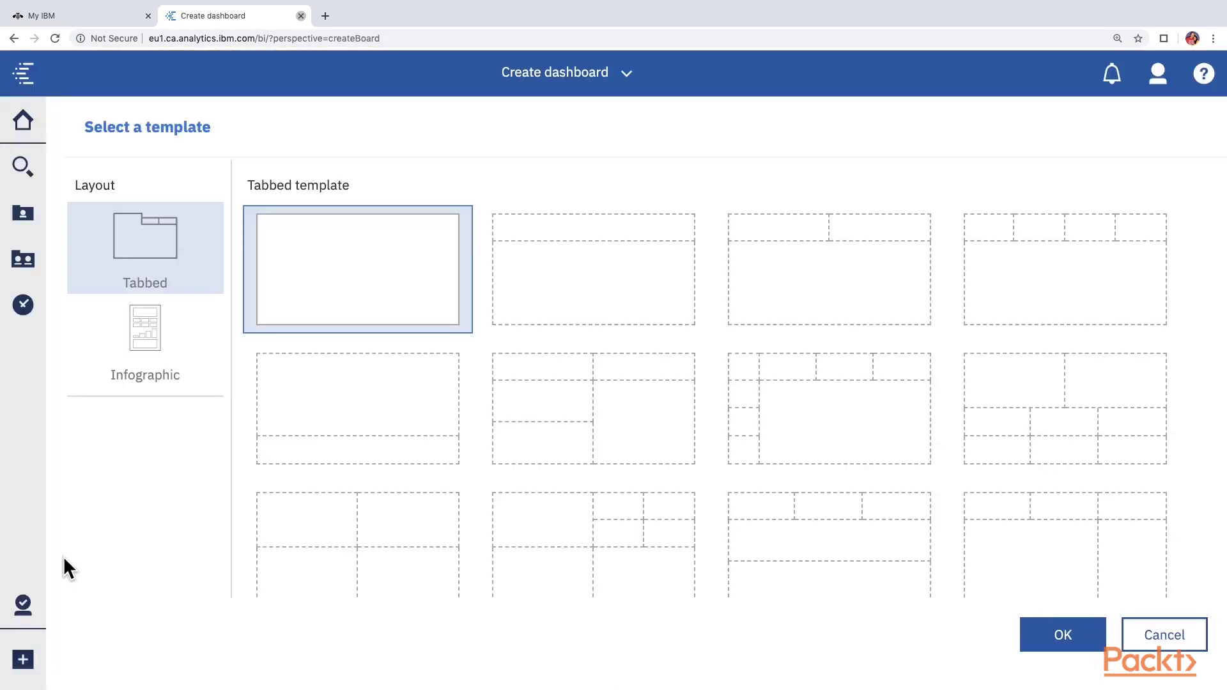
click(801, 430)
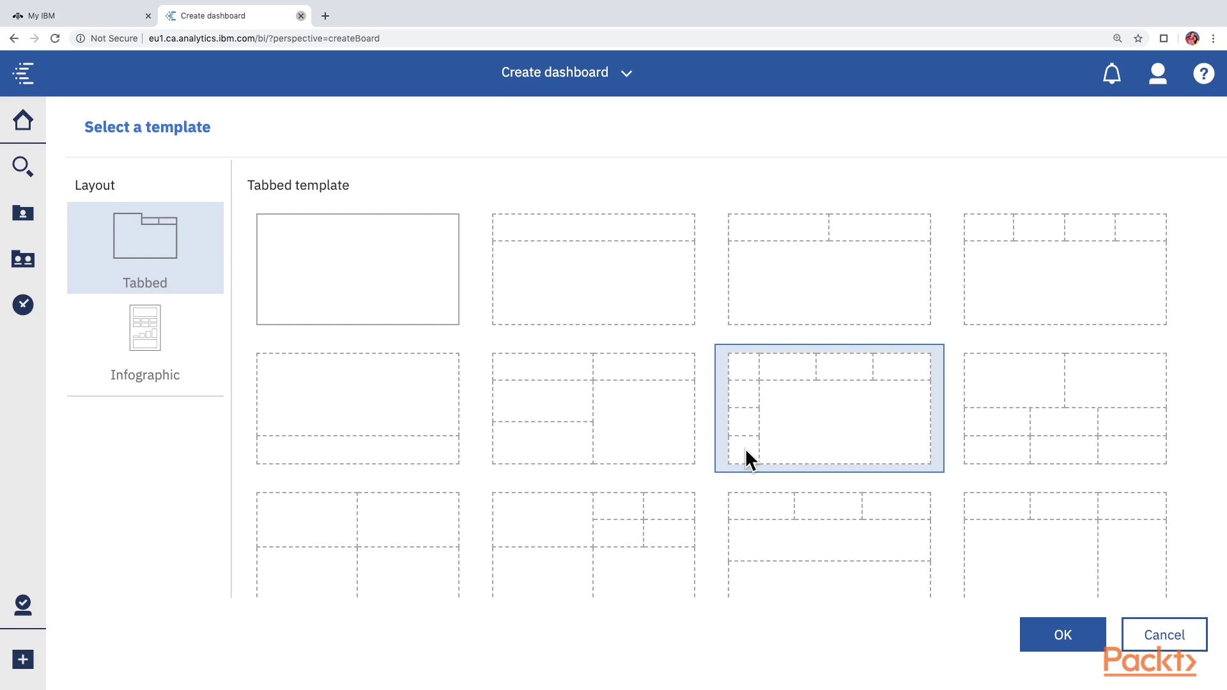
click(1061, 635)
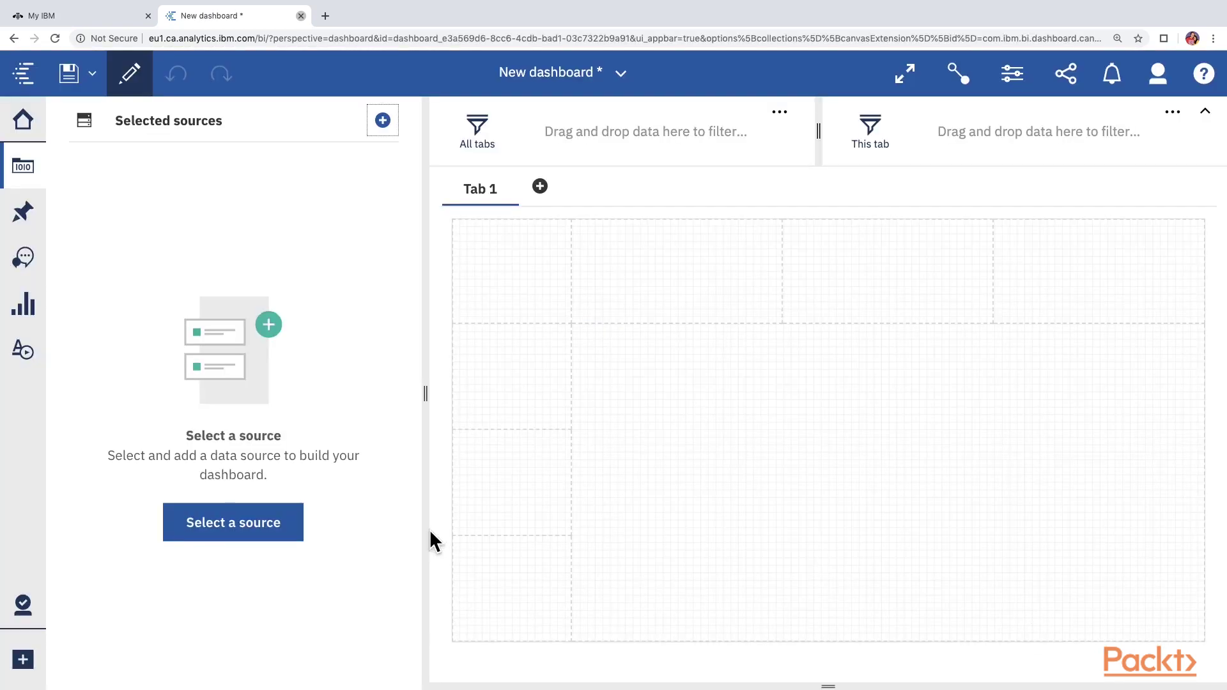
- Add the Branch Costs and Performance Module from the Section 4 Achievements folder as the dashboard's data source
click(217, 531)
click(324, 263)
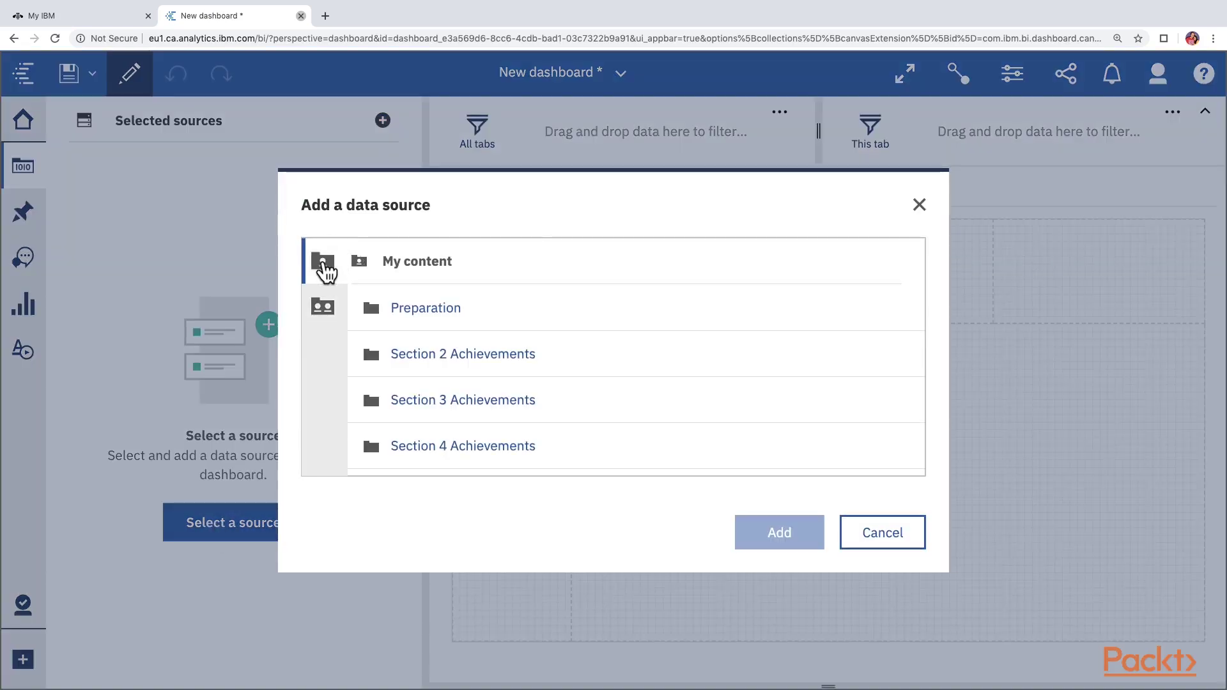
click(452, 447)
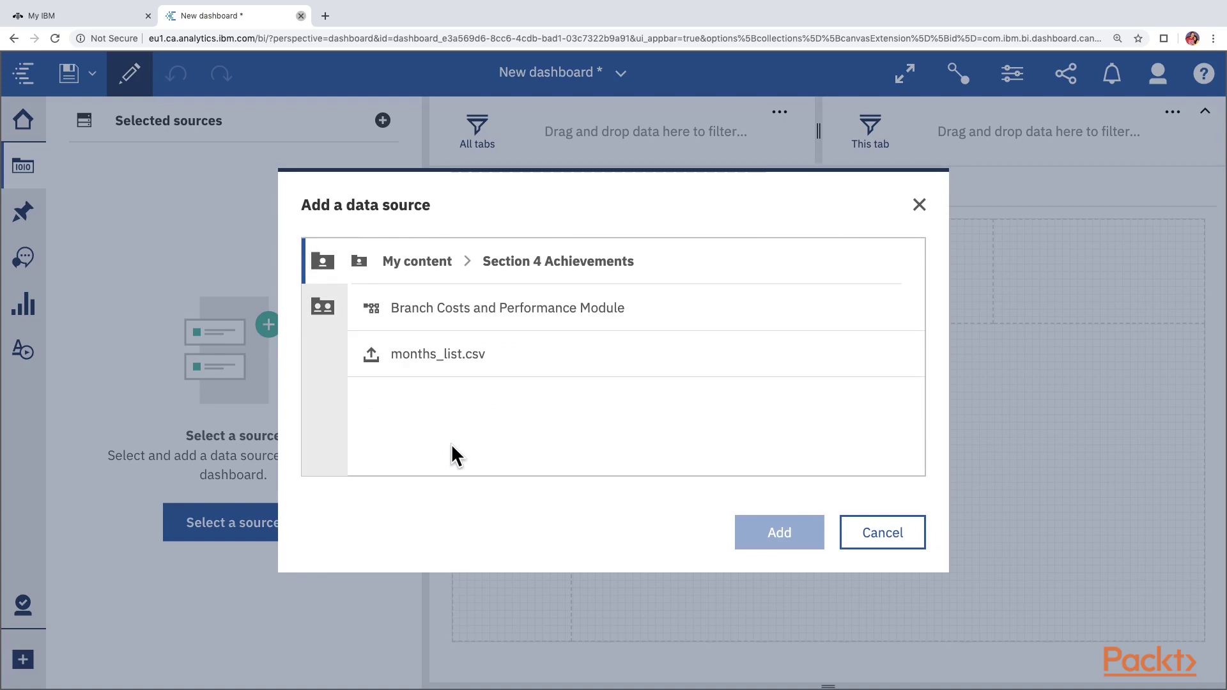
click(491, 322)
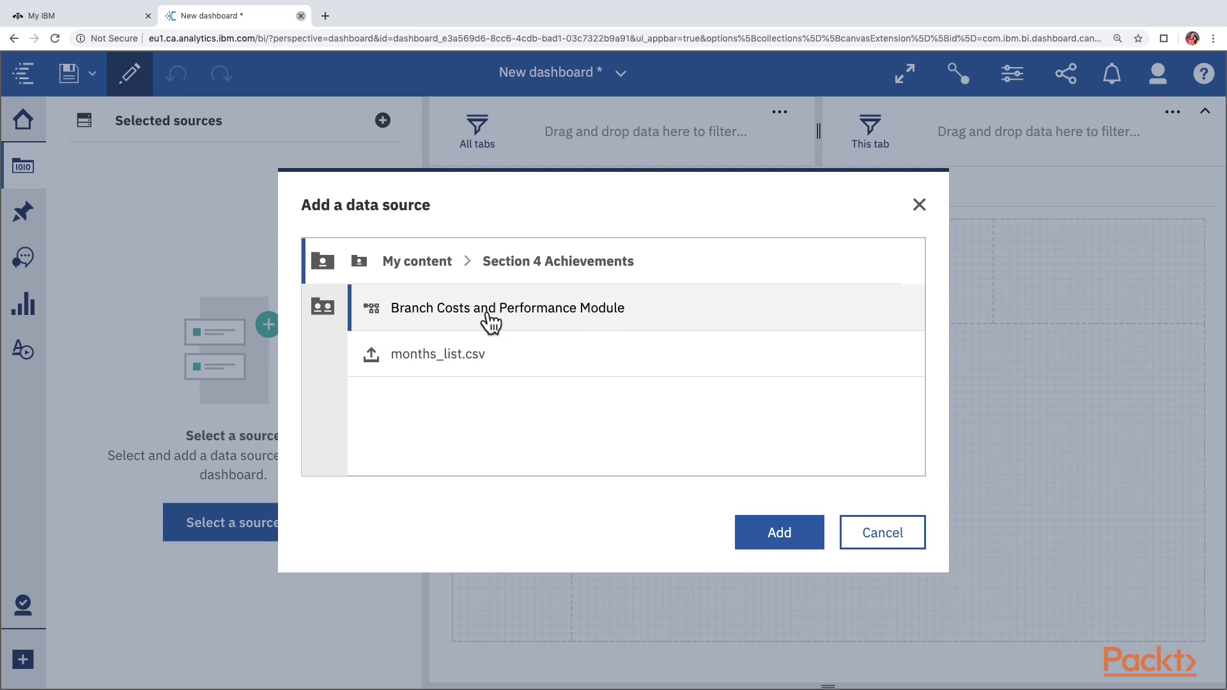
click(778, 540)
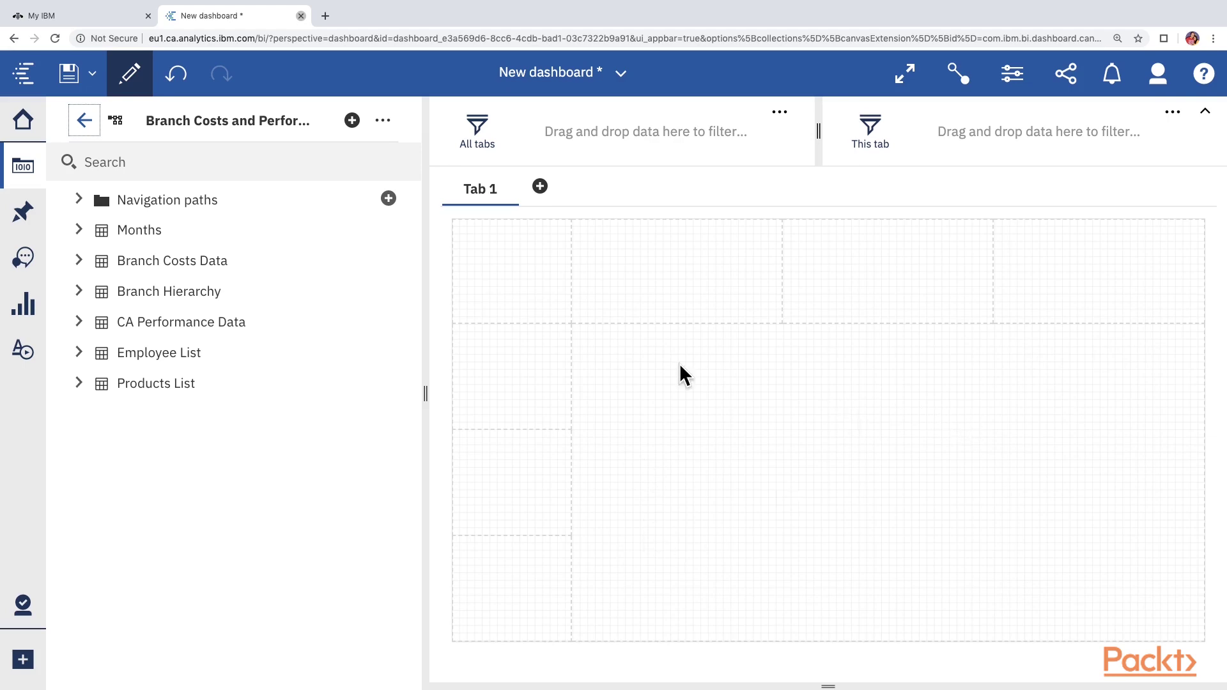
- Place Region from Branch Hierarchy in the dashboard's large area and change its visualization to a crosstab
click(79, 291)
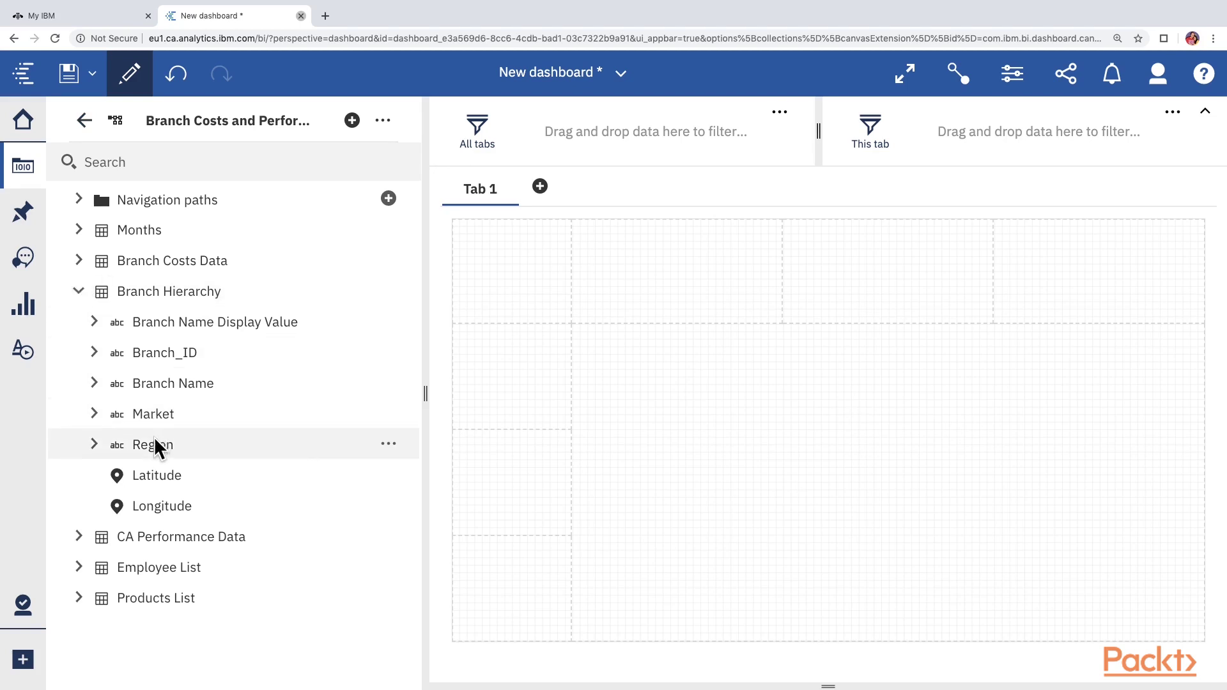
drag(154, 446, 622, 439)
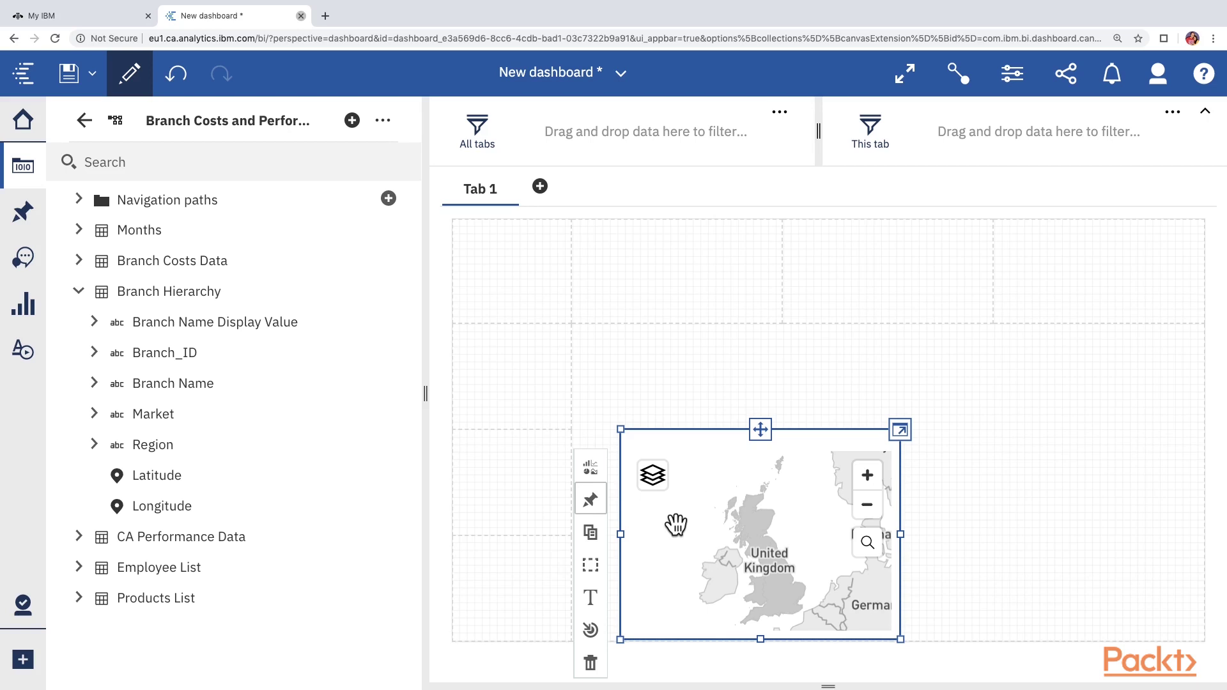
click(590, 464)
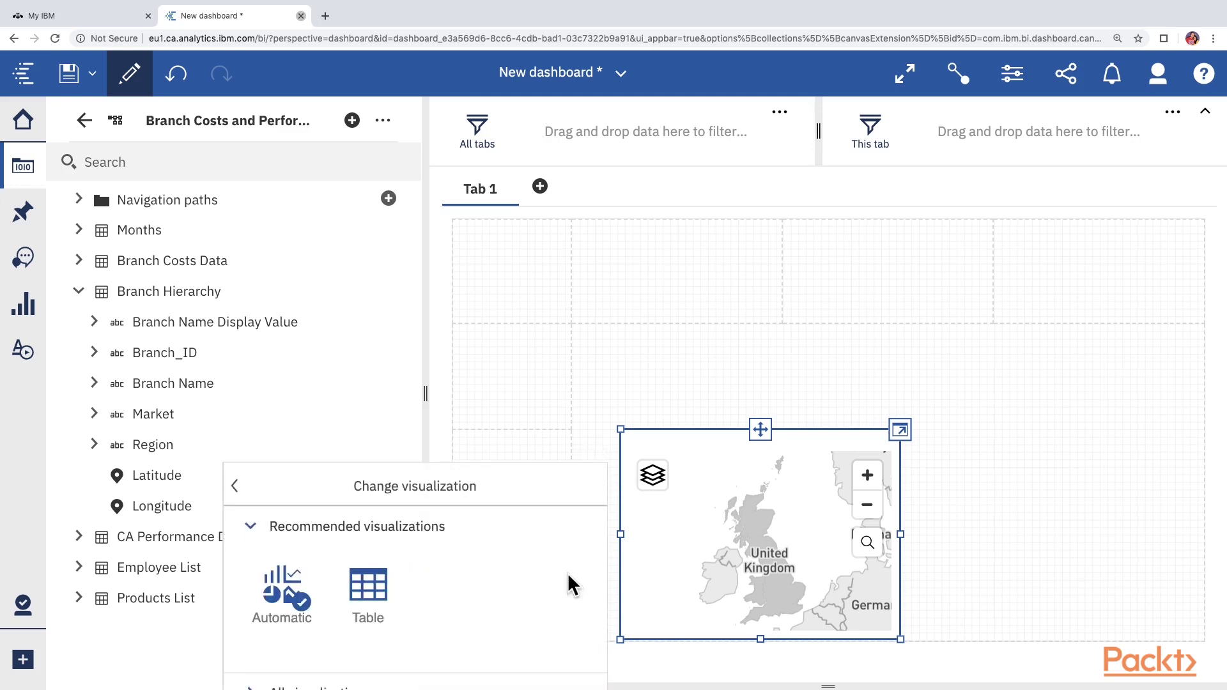
scroll(510, 584, down, 1)
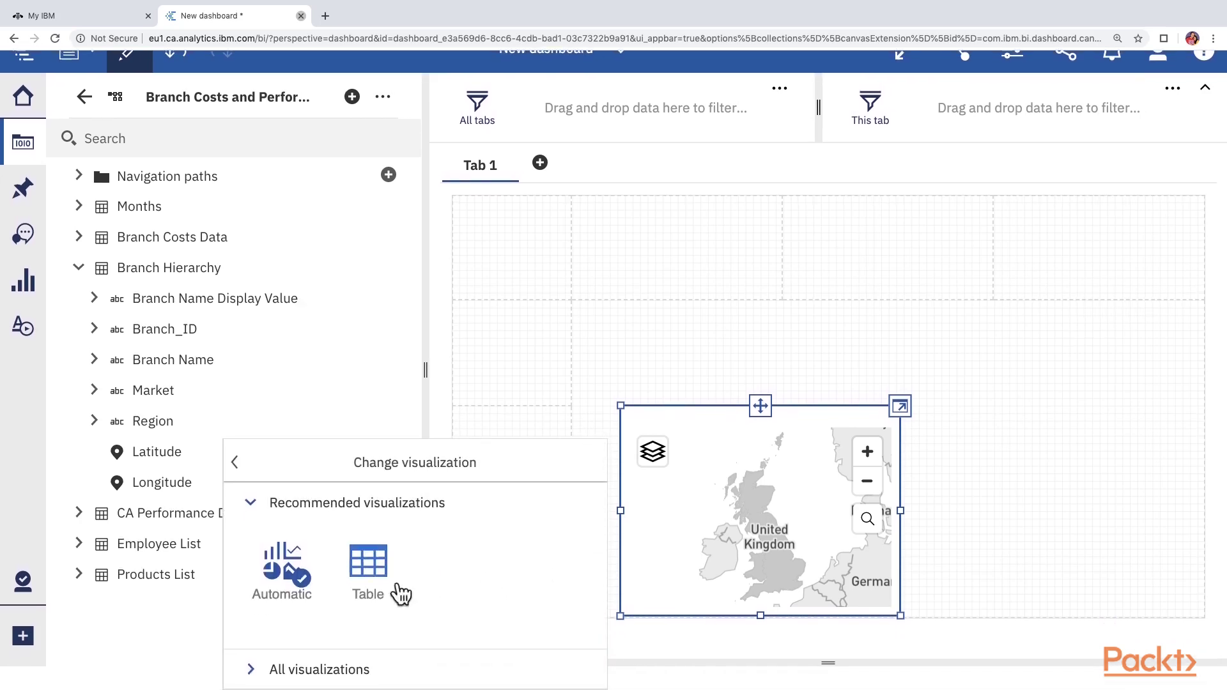
click(335, 671)
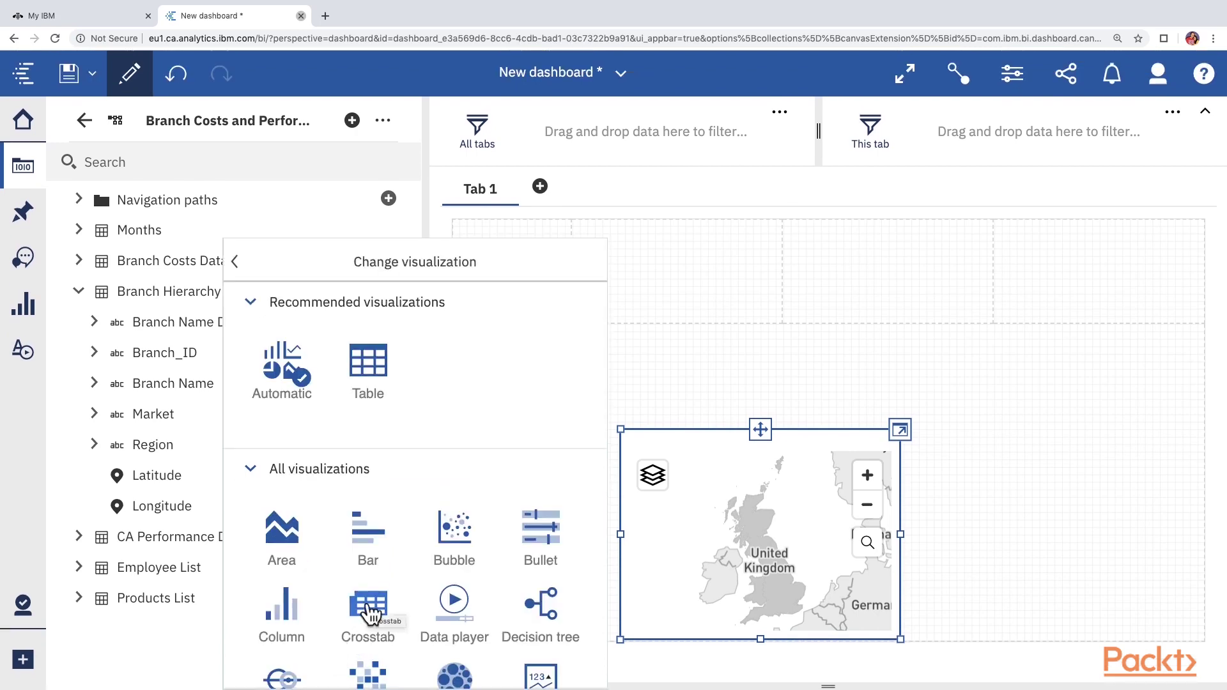
click(370, 615)
click(820, 467)
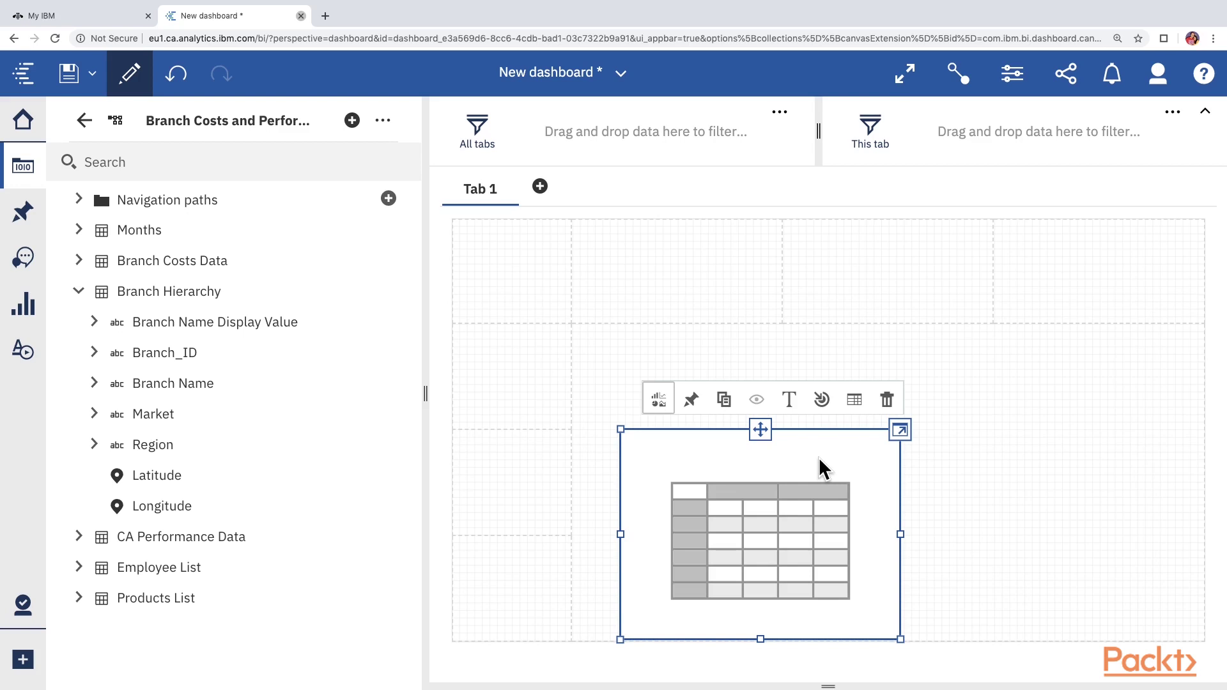
- Expand the crosstab and add Infrastructure Costs, Employee Costs and Technology Costs from Branch Costs Data as its values
click(900, 431)
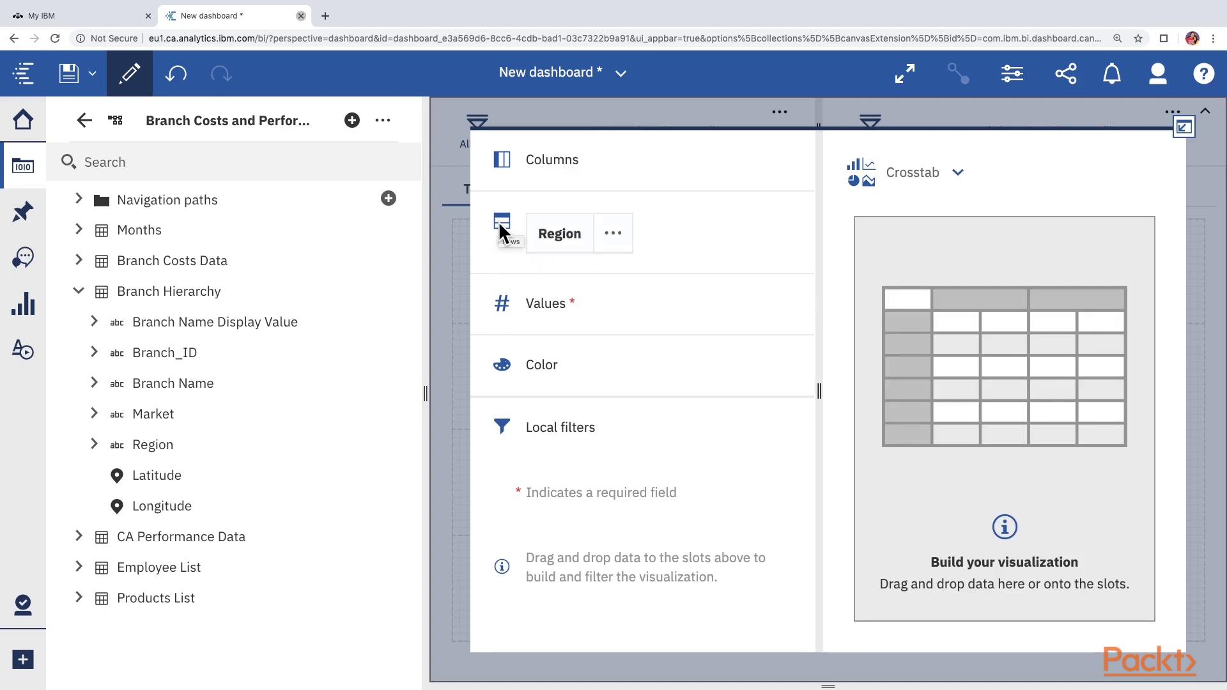
click(78, 291)
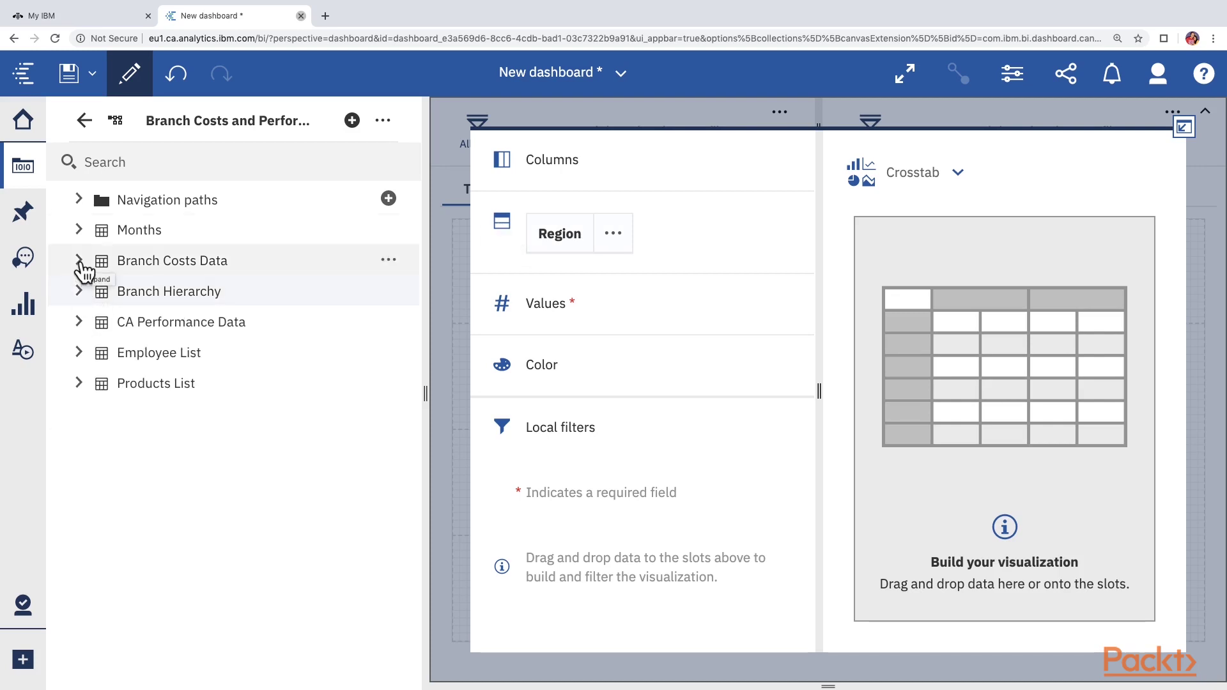
click(80, 263)
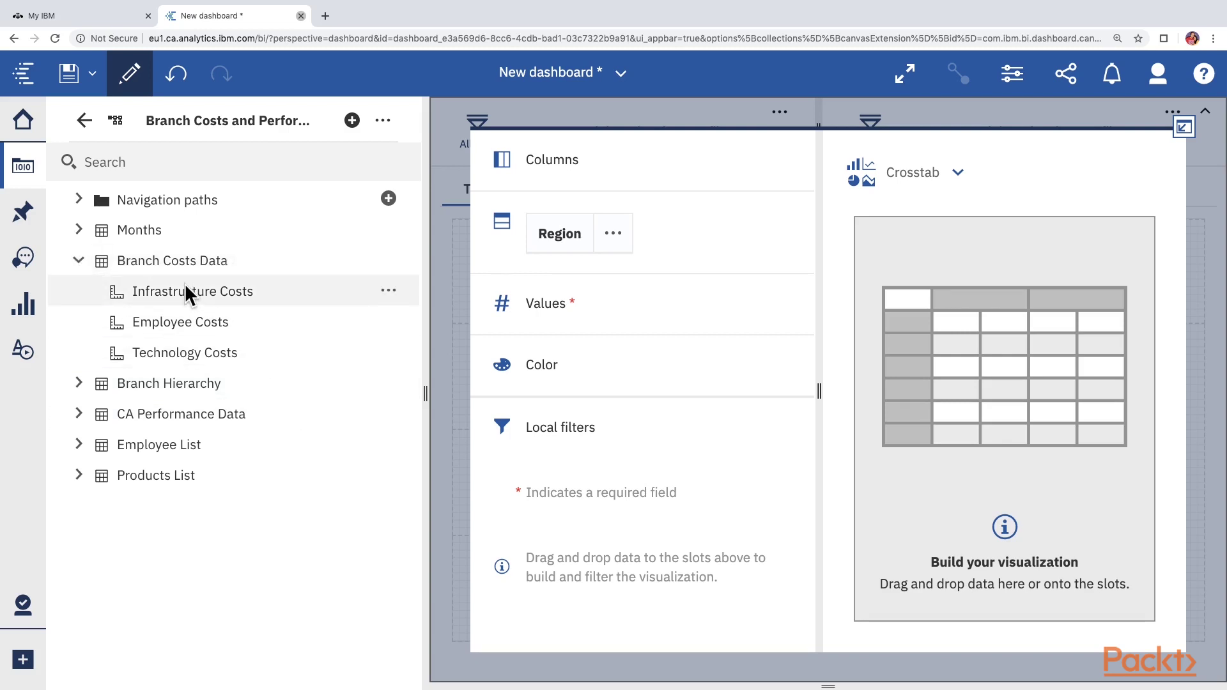
drag(185, 290, 542, 306)
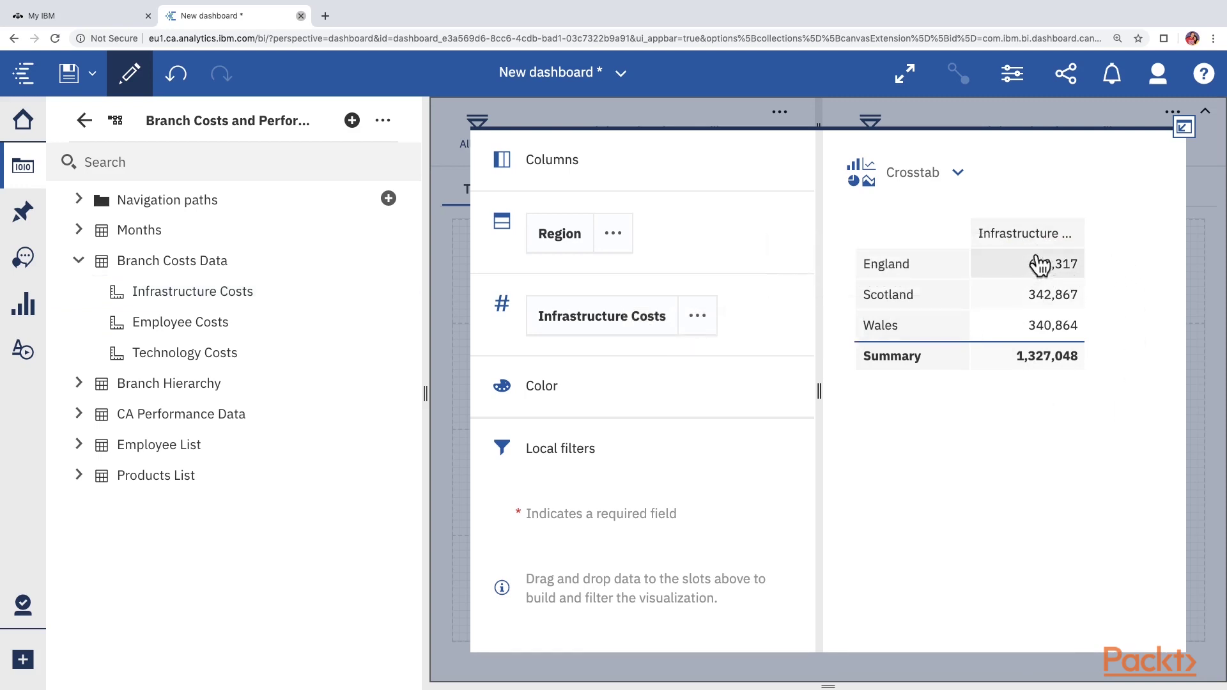
mouse_move(1079, 284)
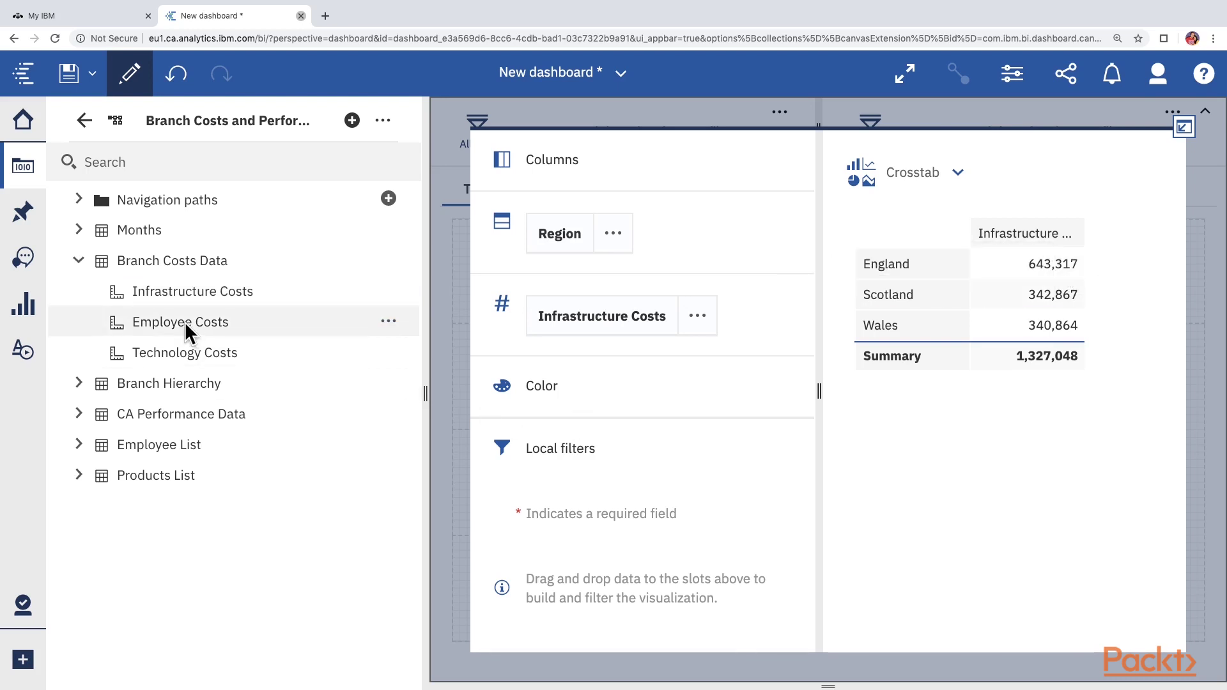
drag(186, 332, 583, 340)
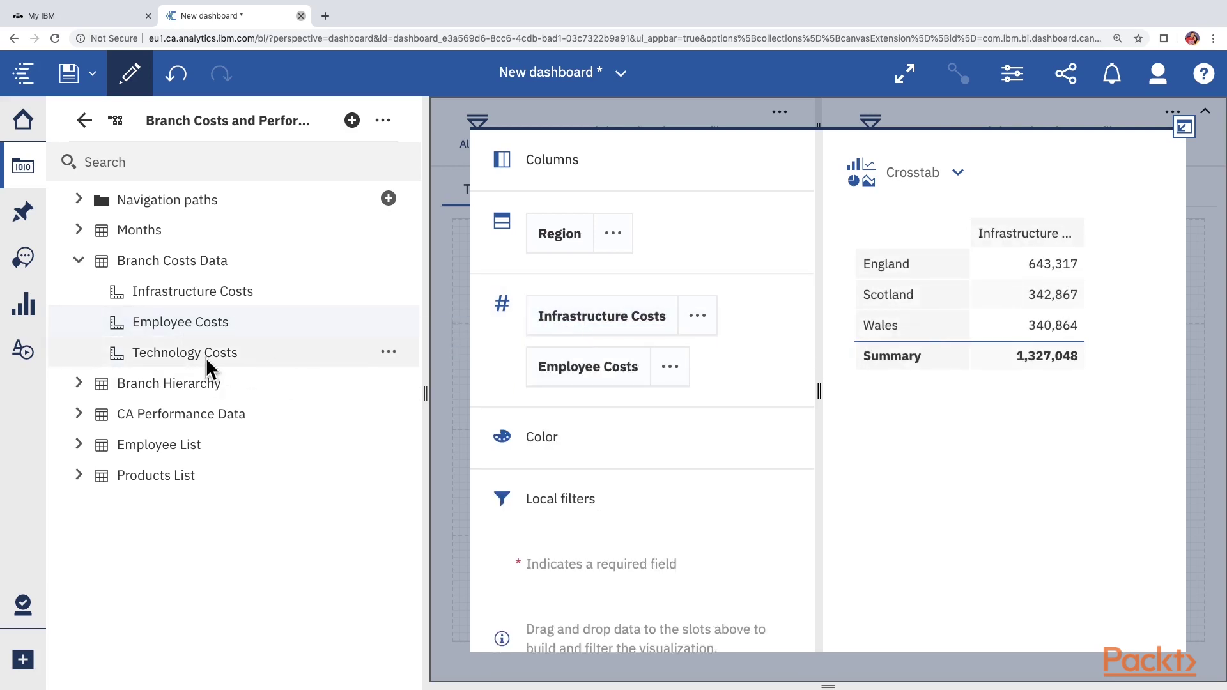
drag(206, 358, 568, 391)
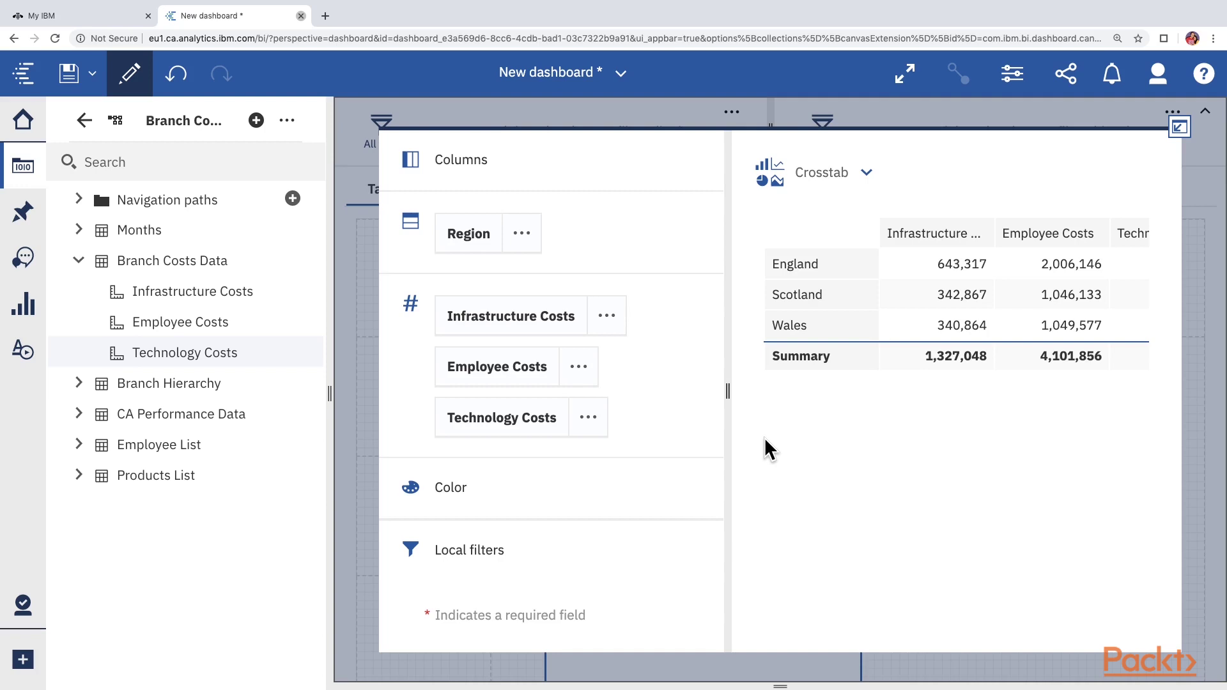
- Check the Months table's fields, leave the dashboard, and open the Branch Costs and Performance Module from the Section 4 Achievements folder
click(80, 231)
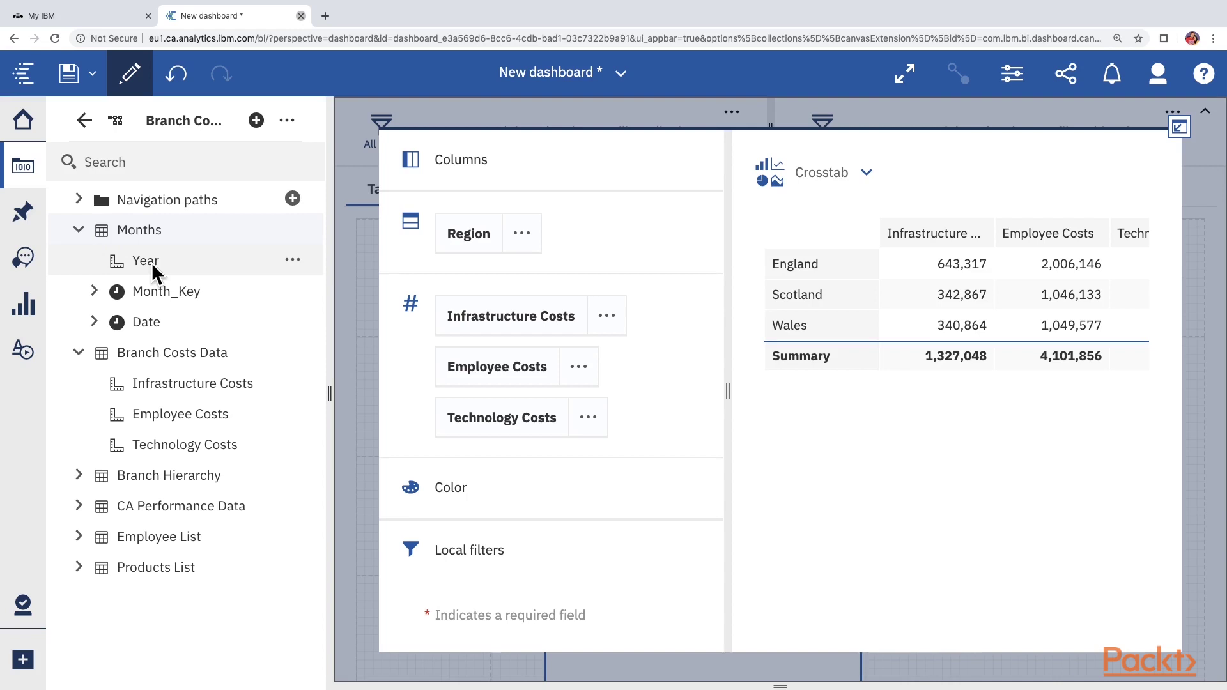
click(23, 123)
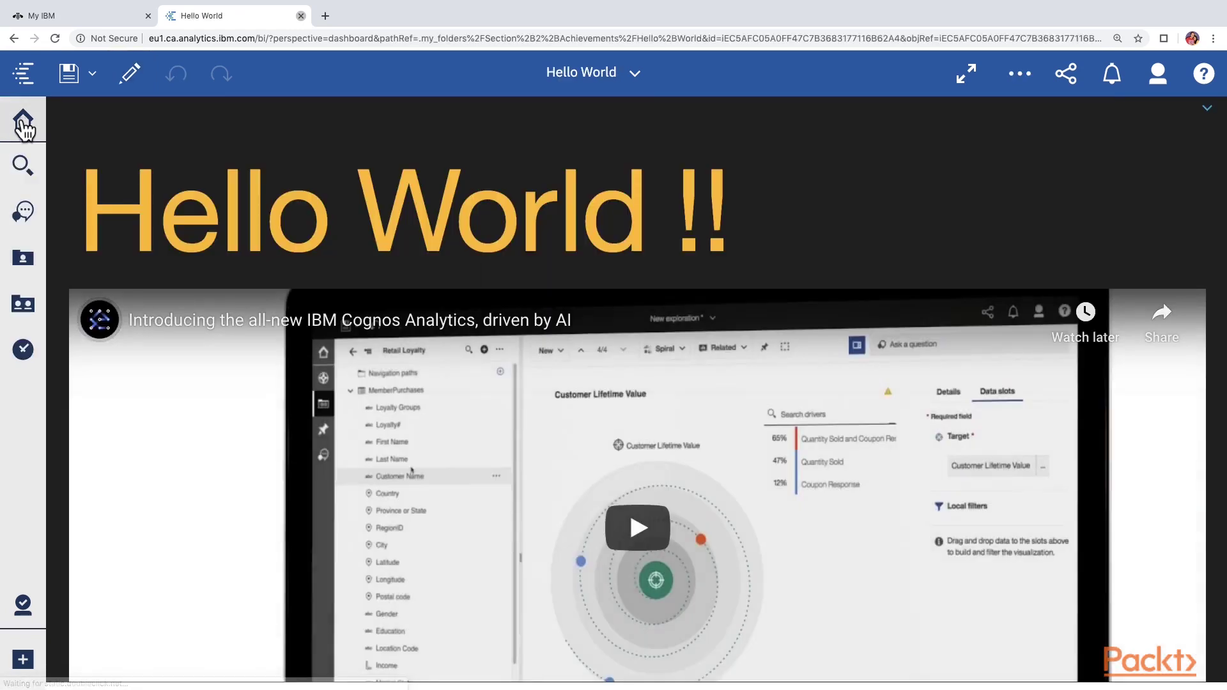
click(29, 254)
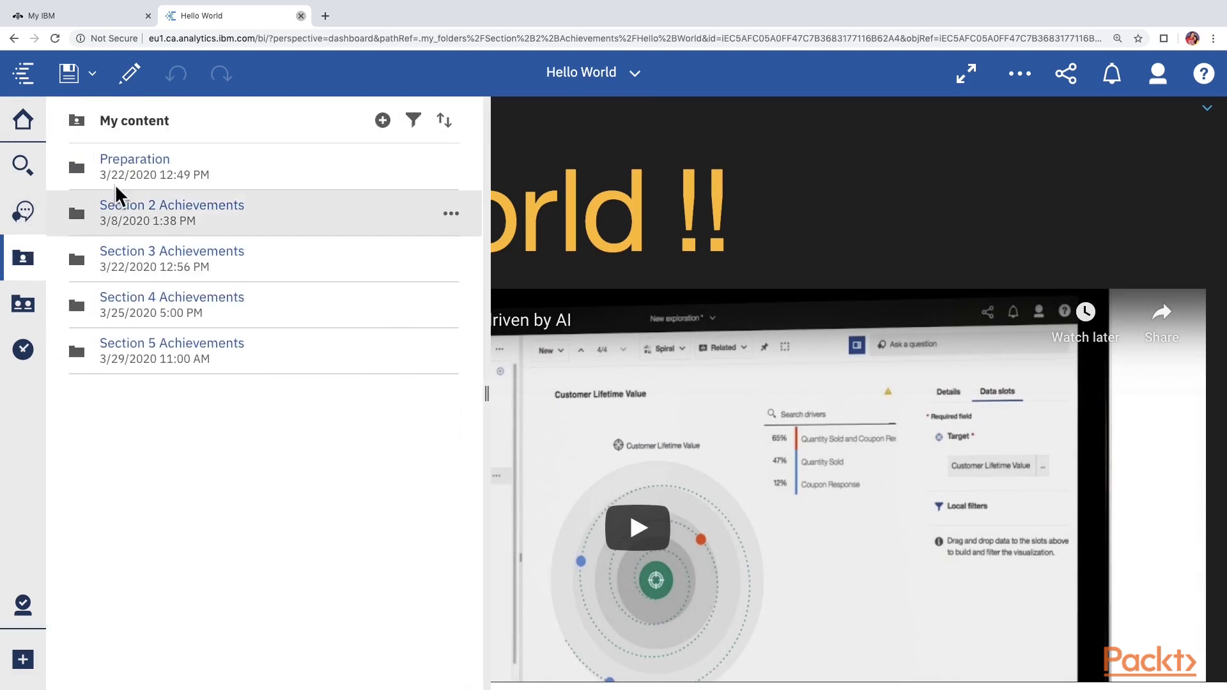
click(143, 302)
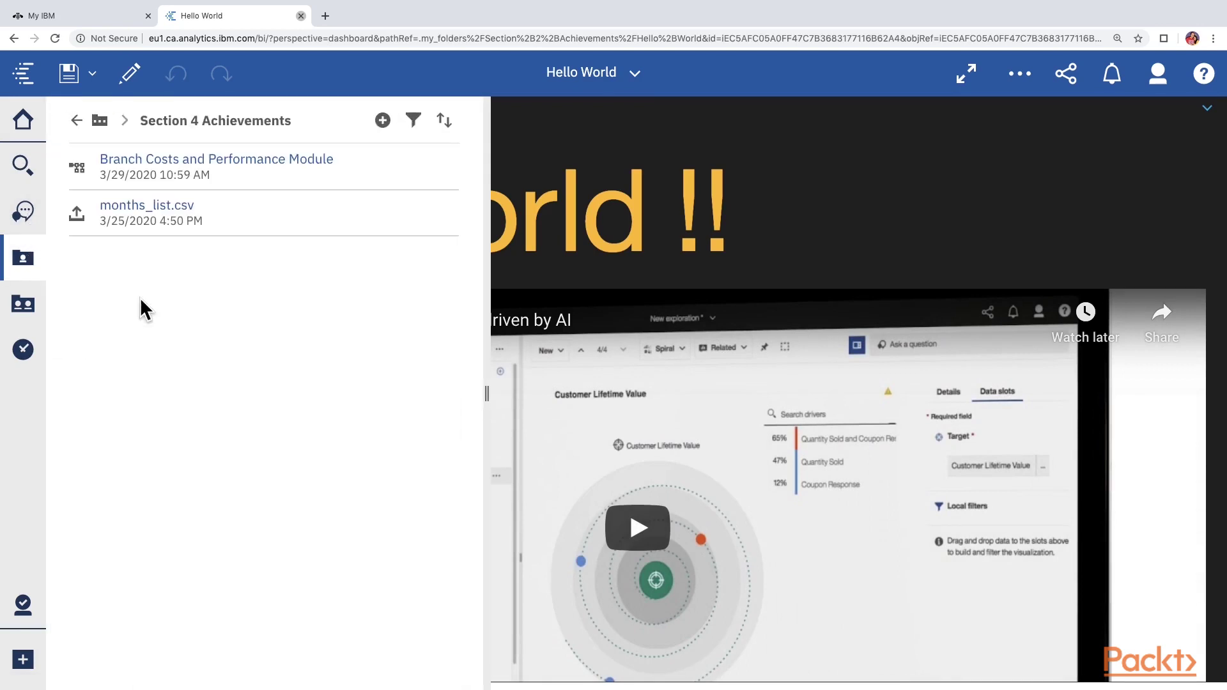
click(187, 160)
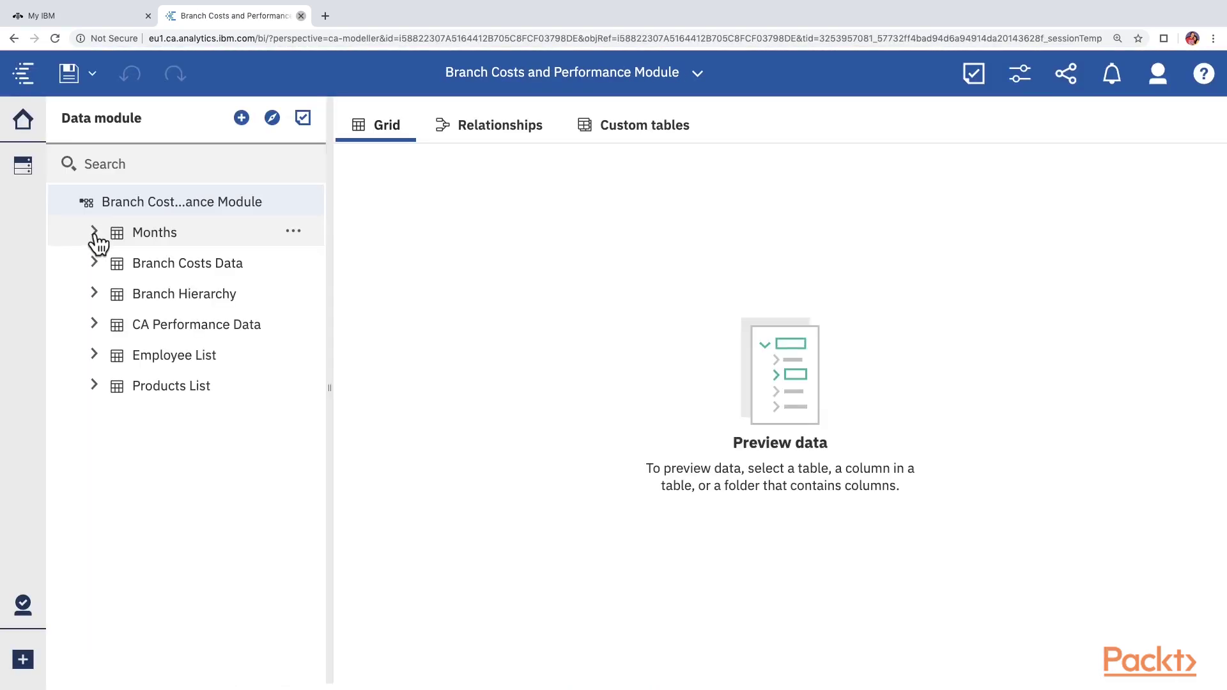
- Open the properties of the Year column in the Months table and set its Usage to Identifier
click(94, 234)
click(163, 263)
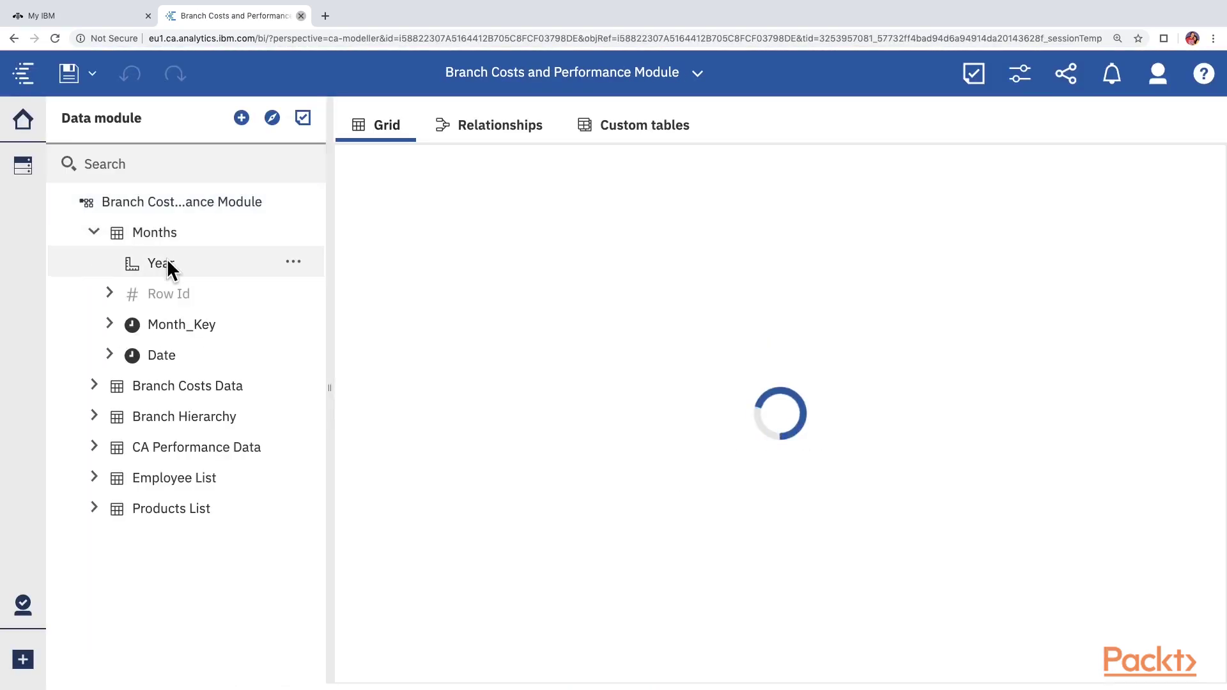
click(294, 264)
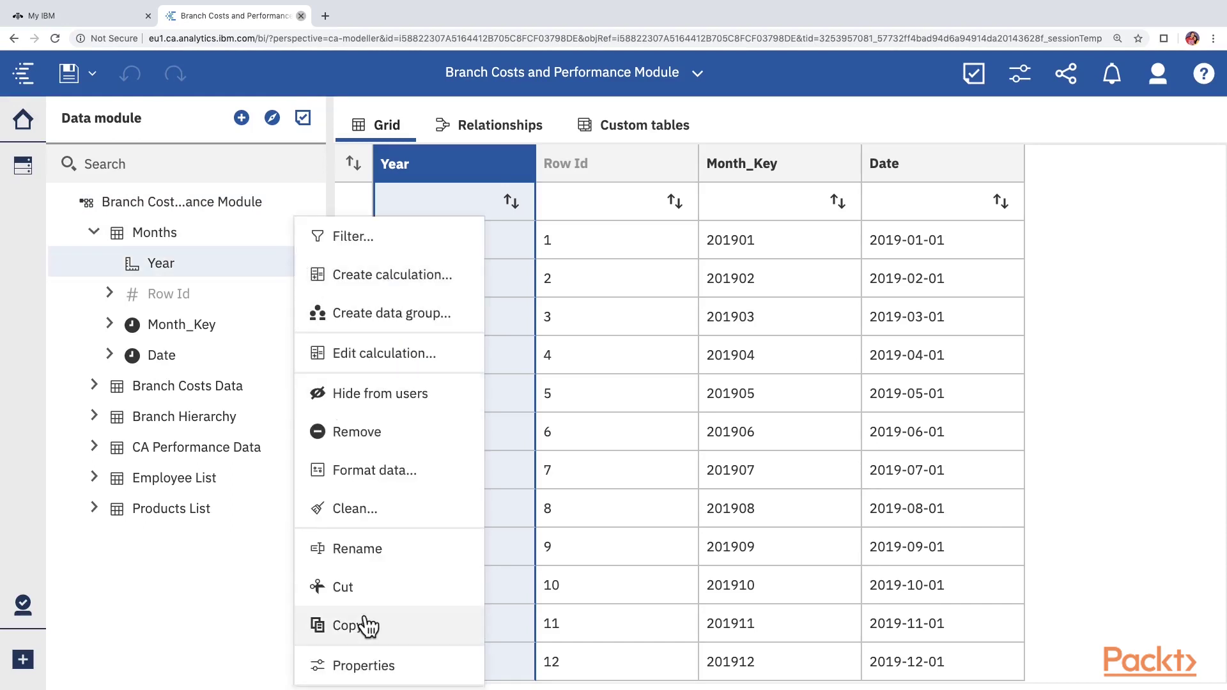
click(376, 664)
click(1118, 352)
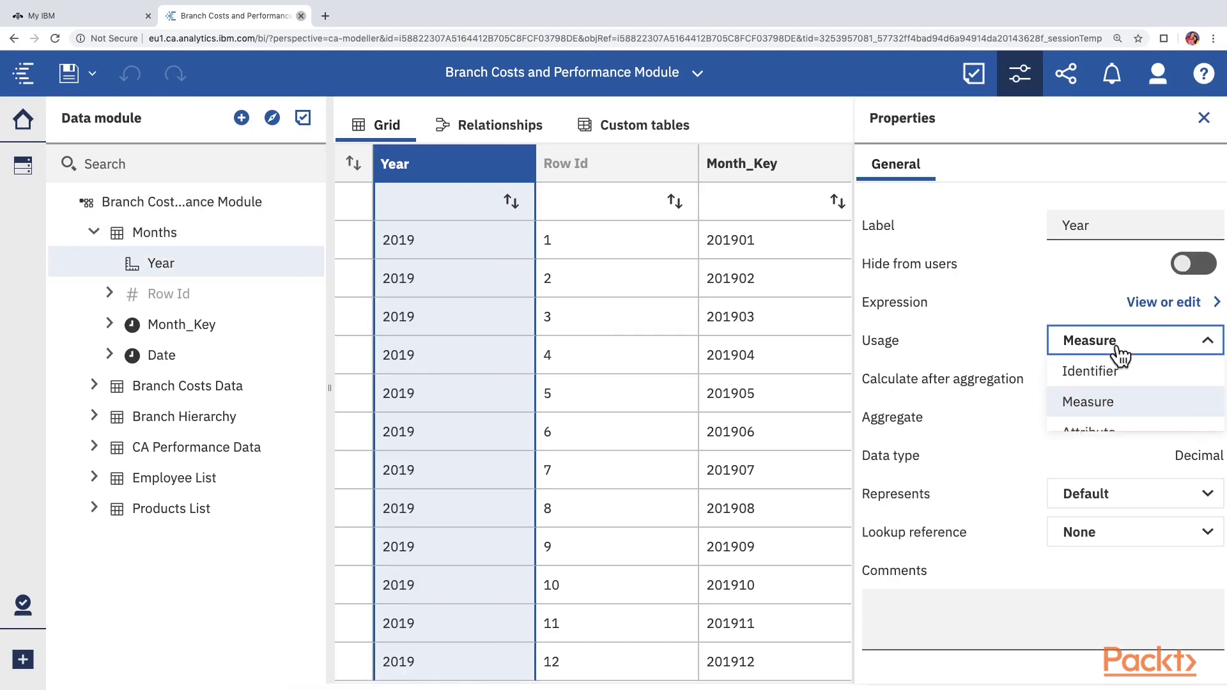
click(1080, 372)
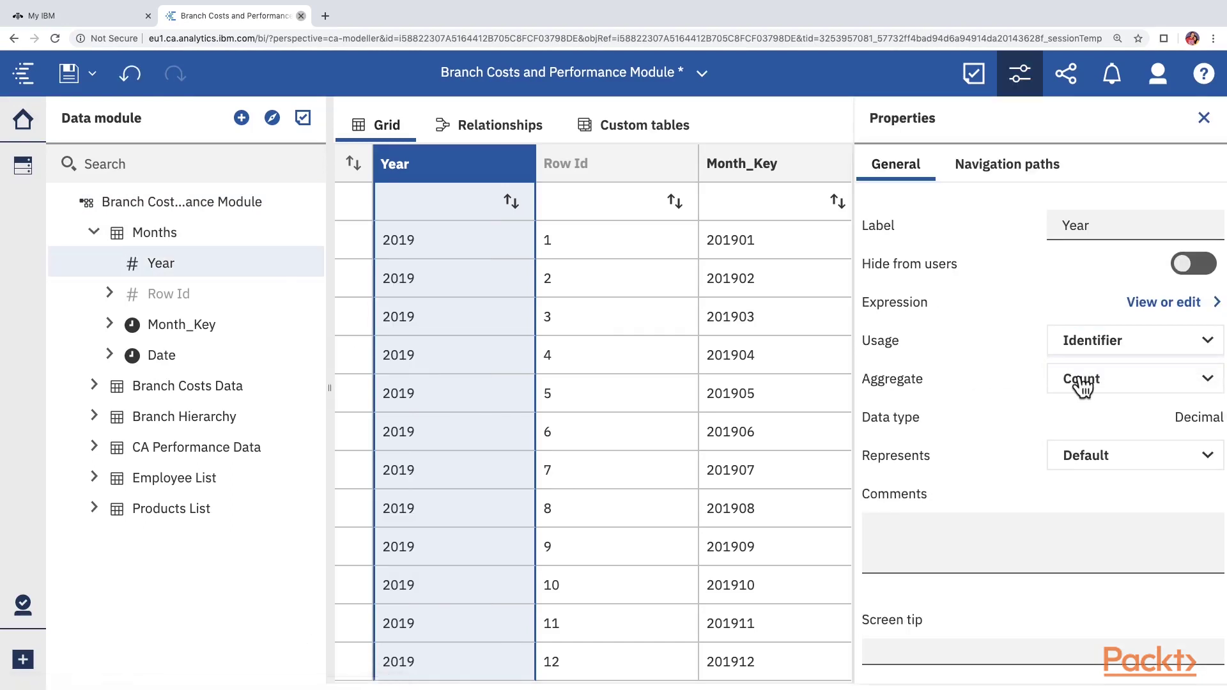
- Set the Year column's Members property to Automatic, close its properties and save the data module
scroll(979, 429, down, 3)
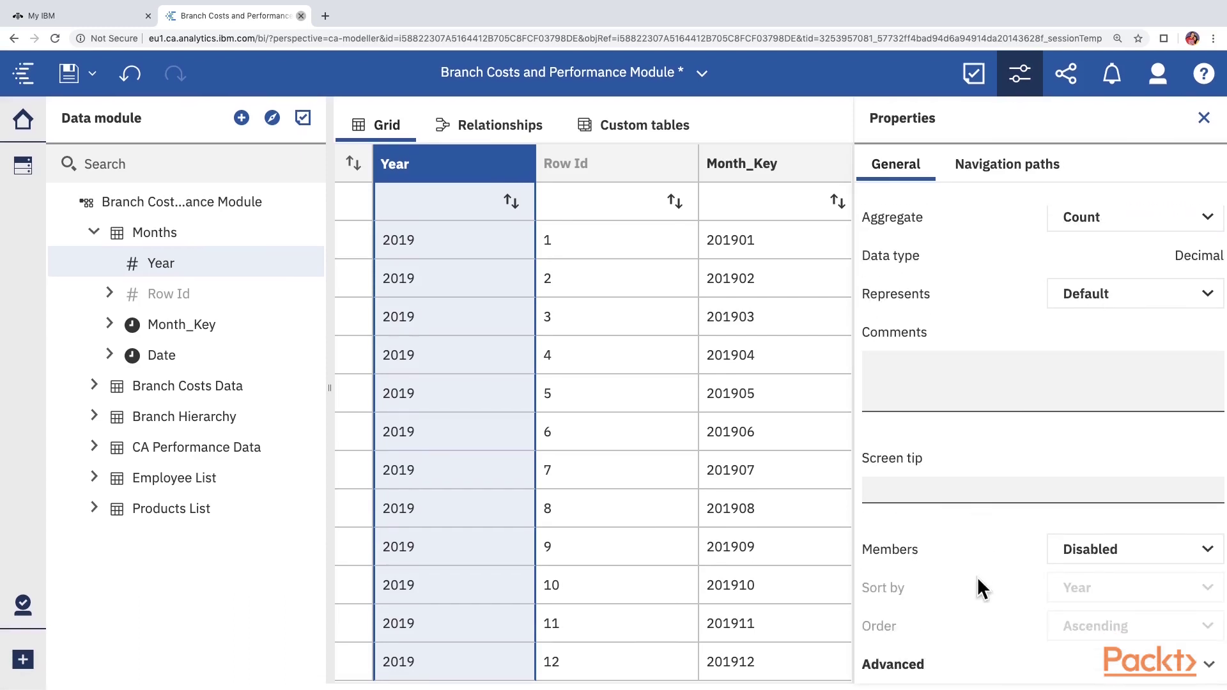
click(1115, 556)
click(1100, 579)
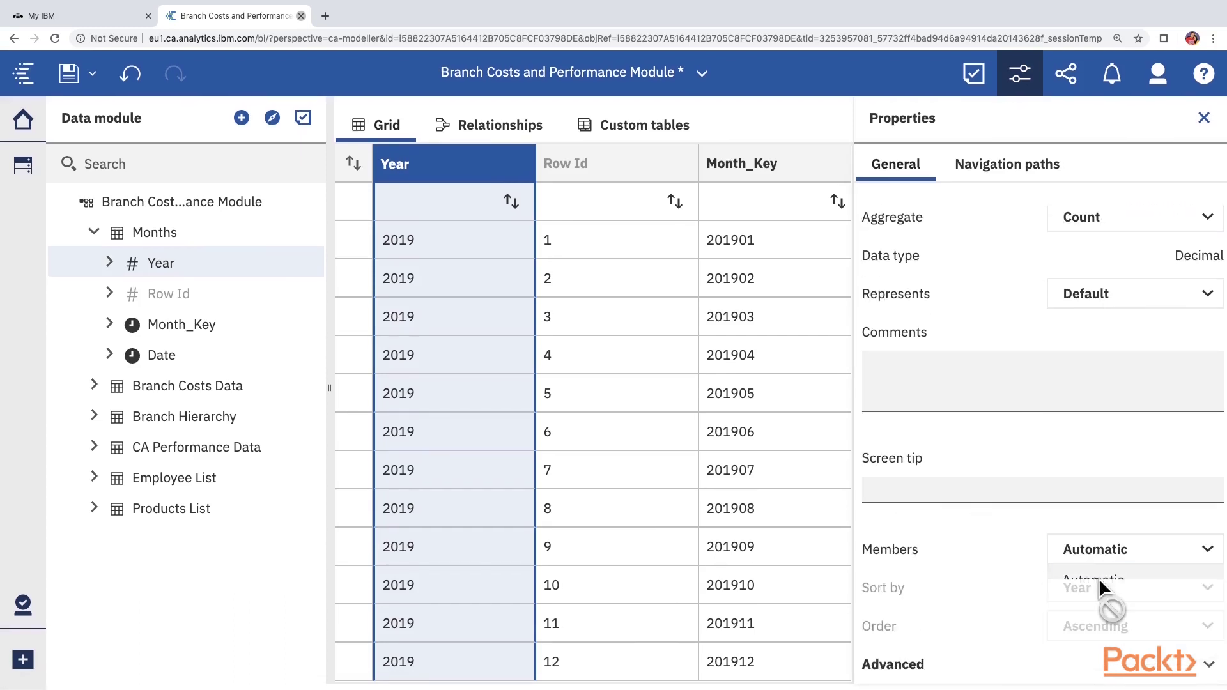
scroll(997, 448, up, 3)
click(1204, 117)
click(68, 74)
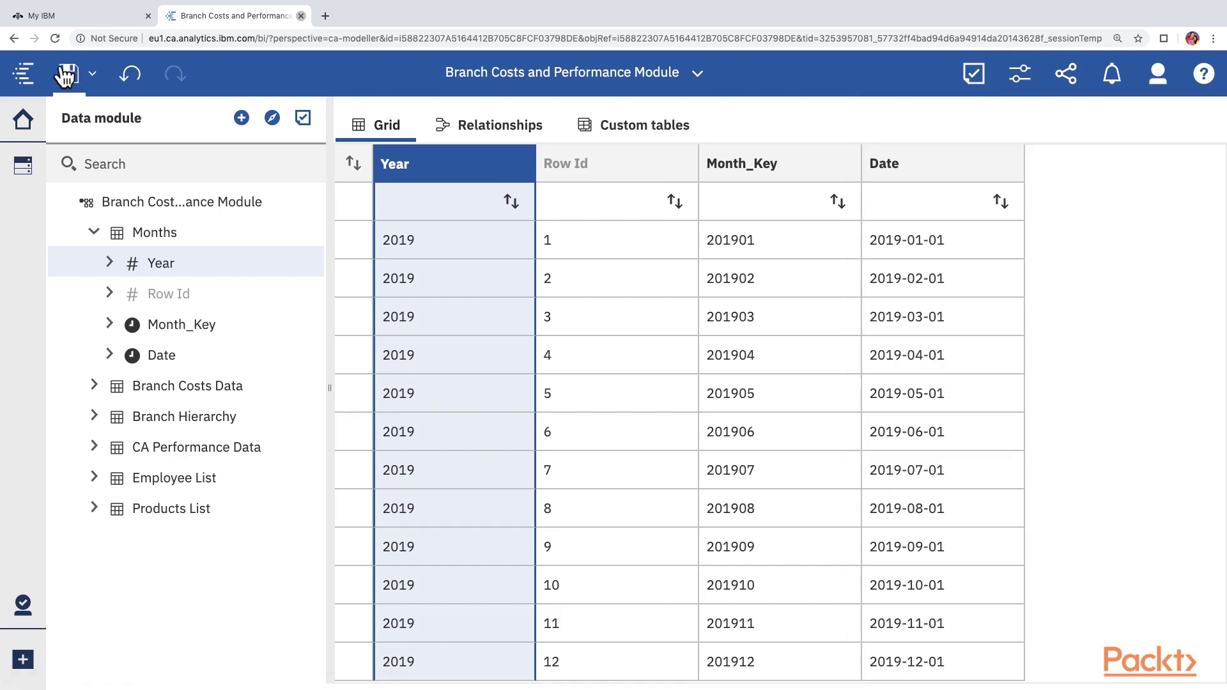
- Return to the unsaved new dashboard and collapse the expanded crosstab
click(546, 80)
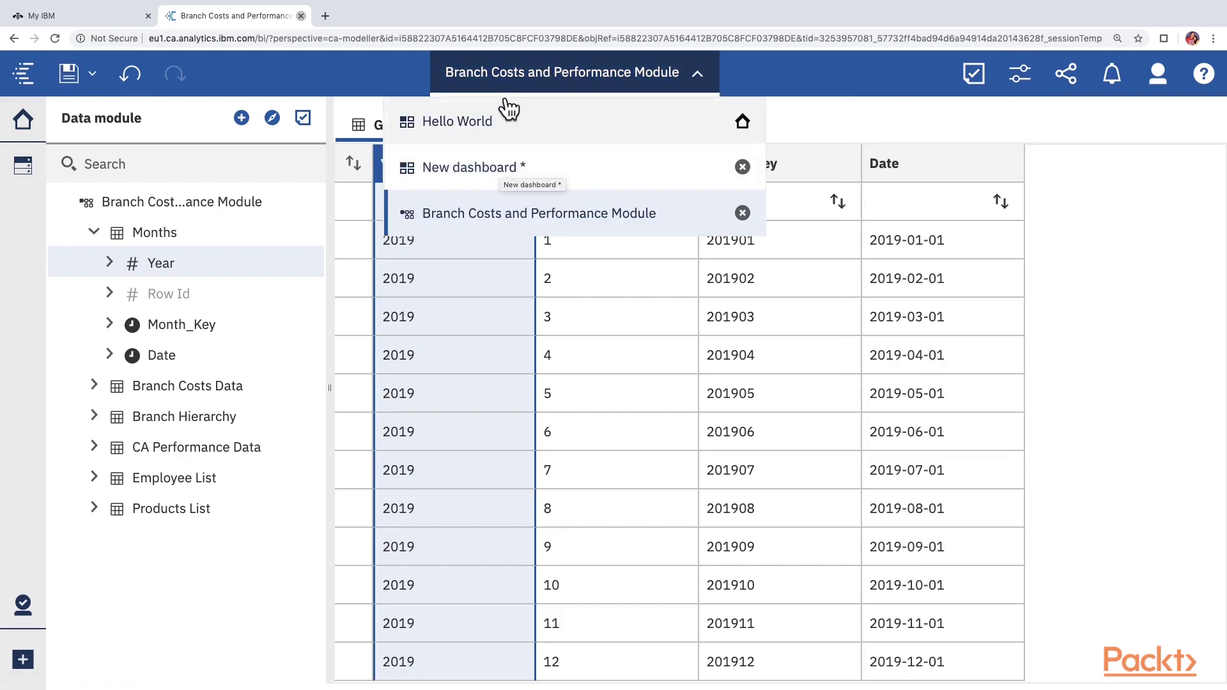
click(491, 170)
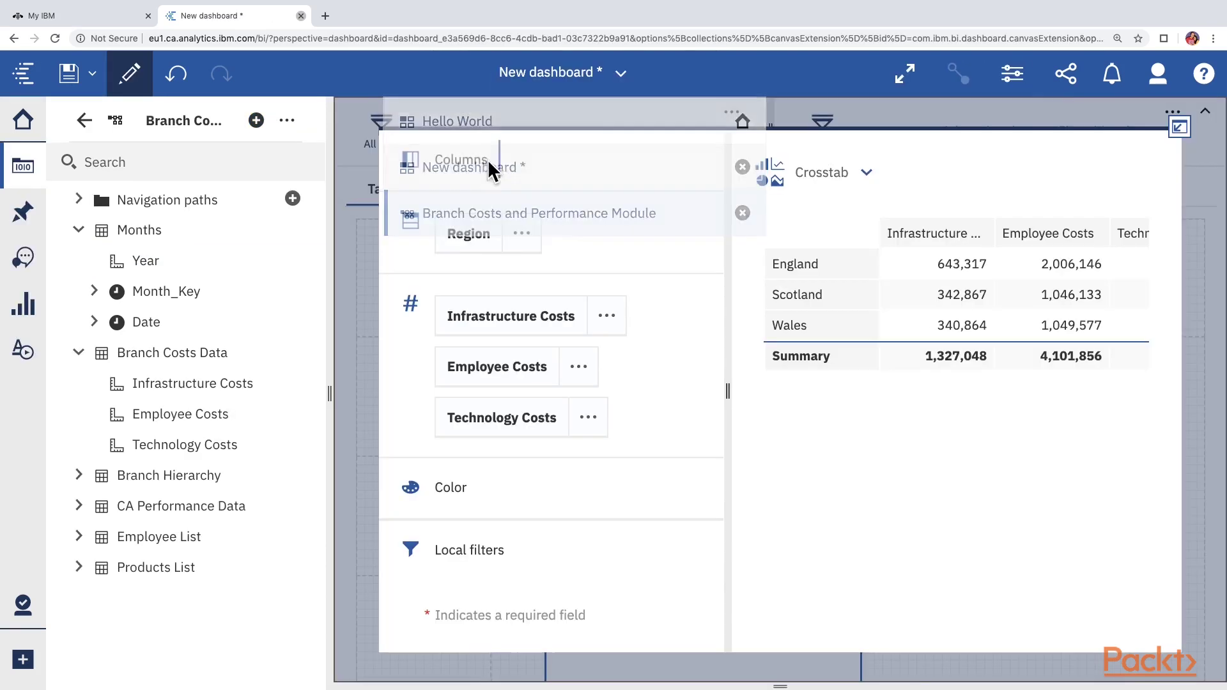
click(1180, 128)
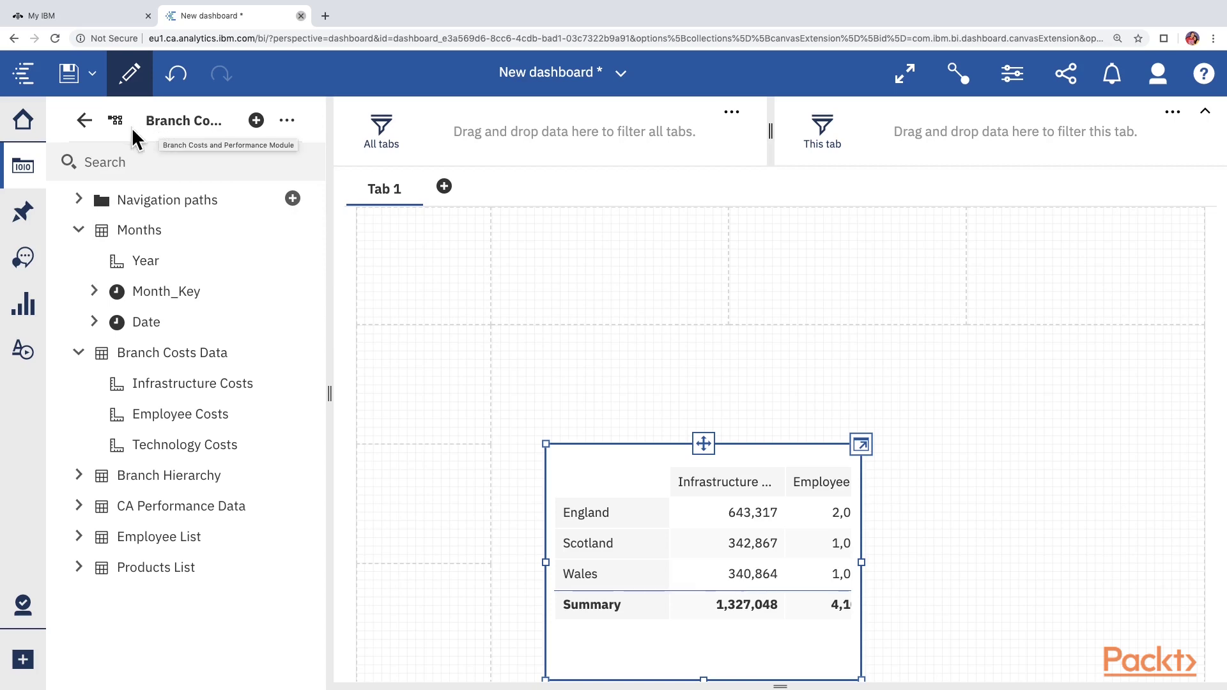
- Save the dashboard as "Branch Performance Dashboard" in the Section 5 Achievements folder under My content
click(68, 73)
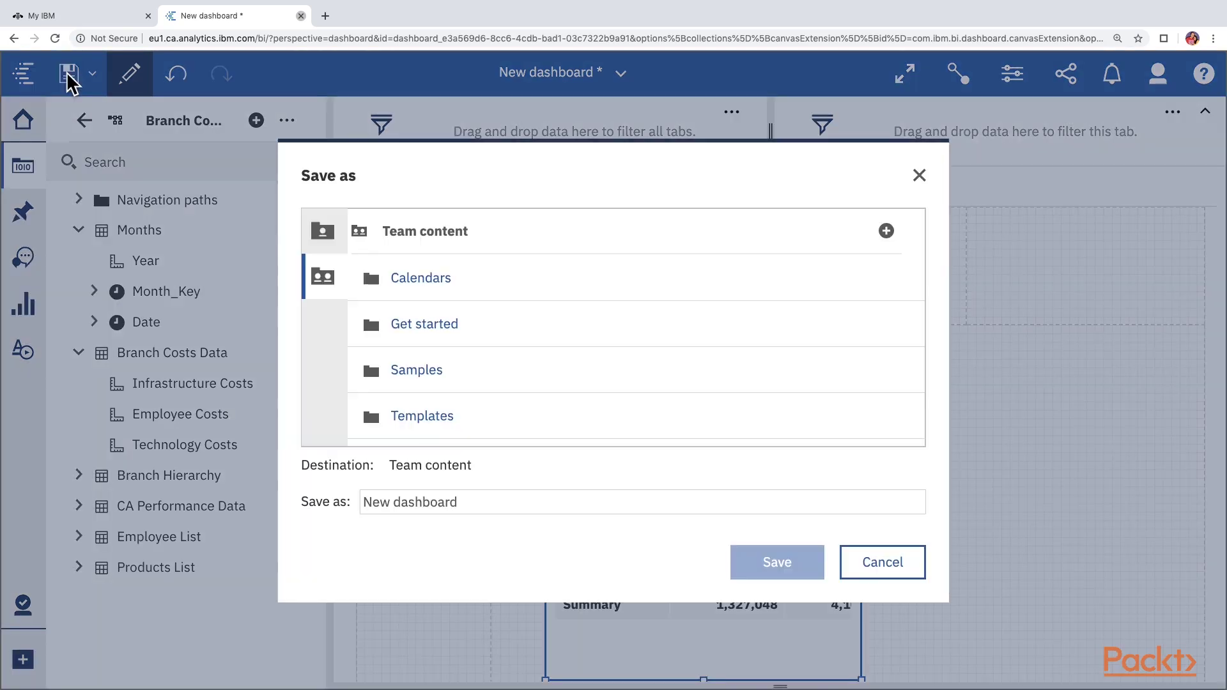
click(322, 237)
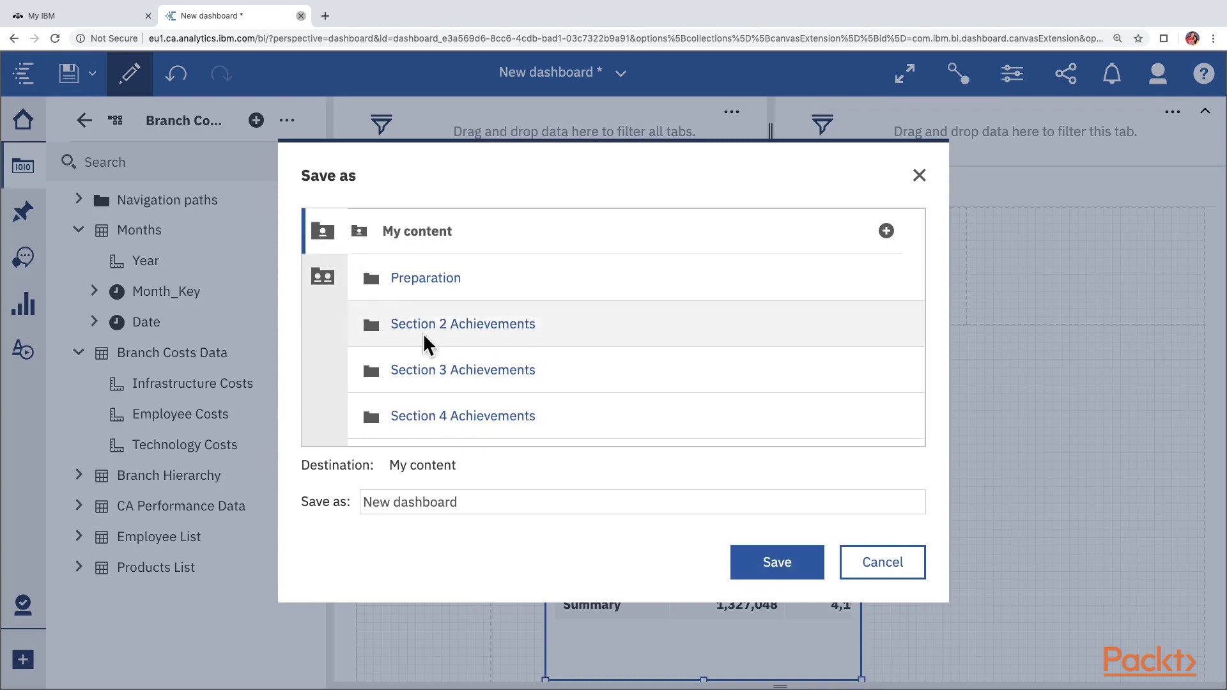
scroll(556, 405, down, 2)
click(502, 423)
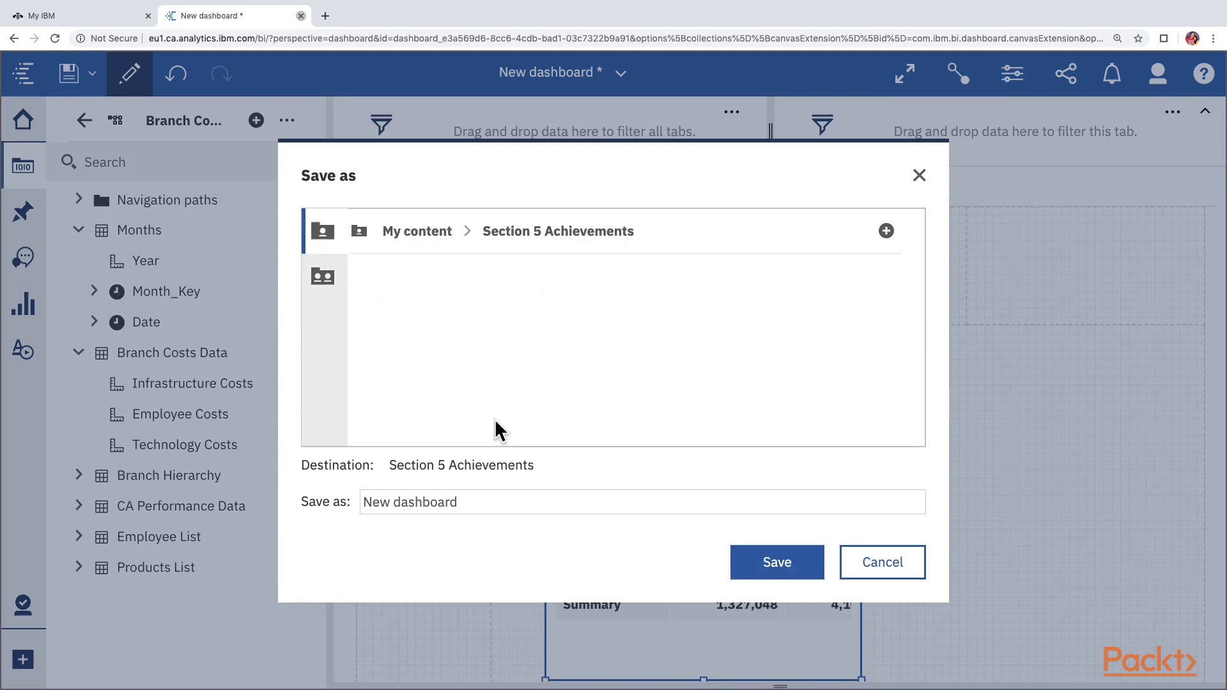
click(491, 504)
drag(491, 504, 254, 486)
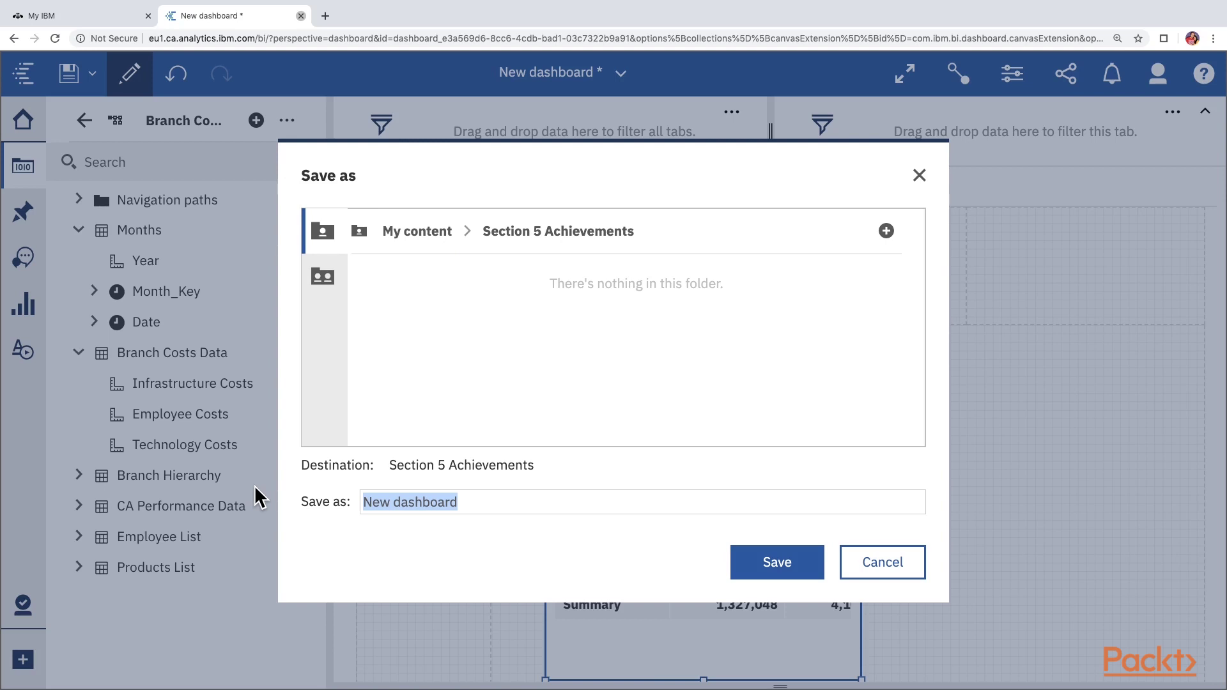
text(Branch Performance)
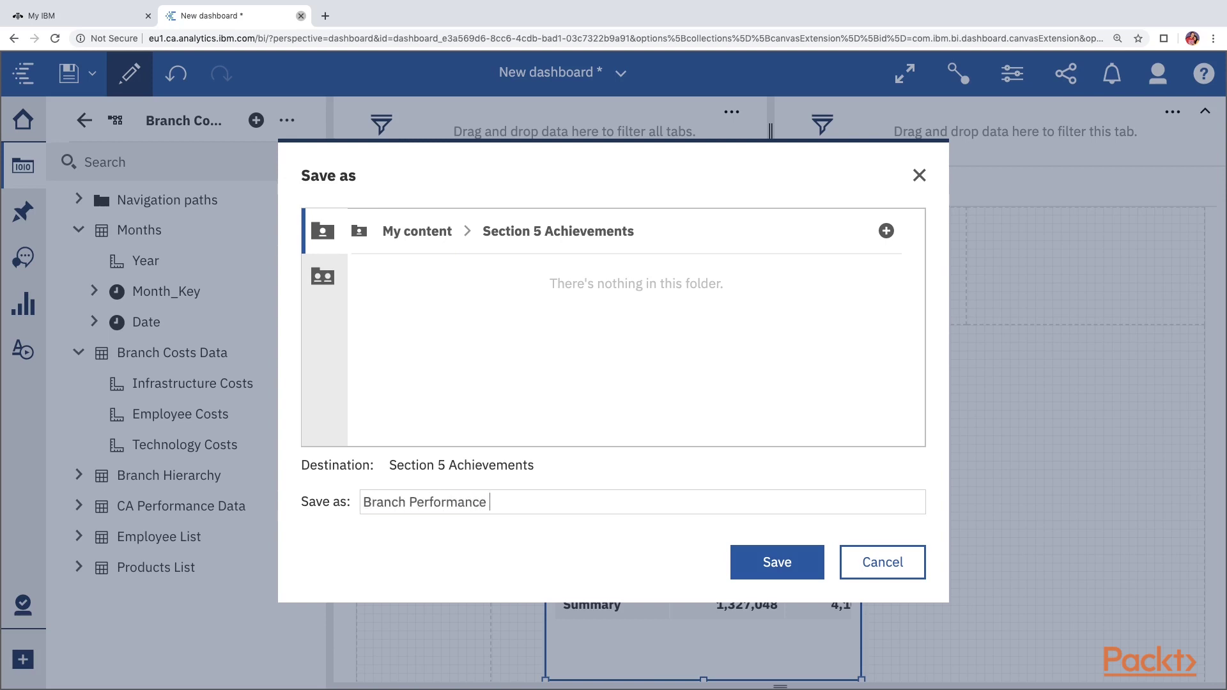
text( Dashboard)
click(777, 562)
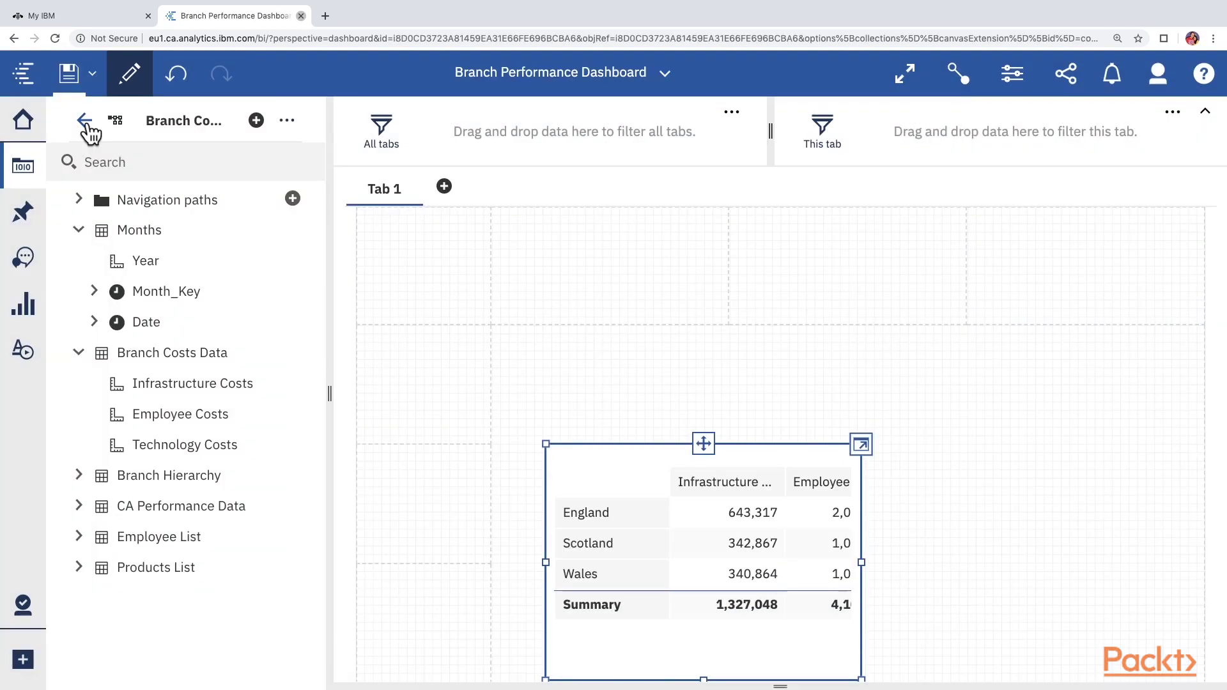
- Relink the dashboard's data source to the Branch Costs and Performance Module in the Section 4 Achievements folder under My content
click(84, 122)
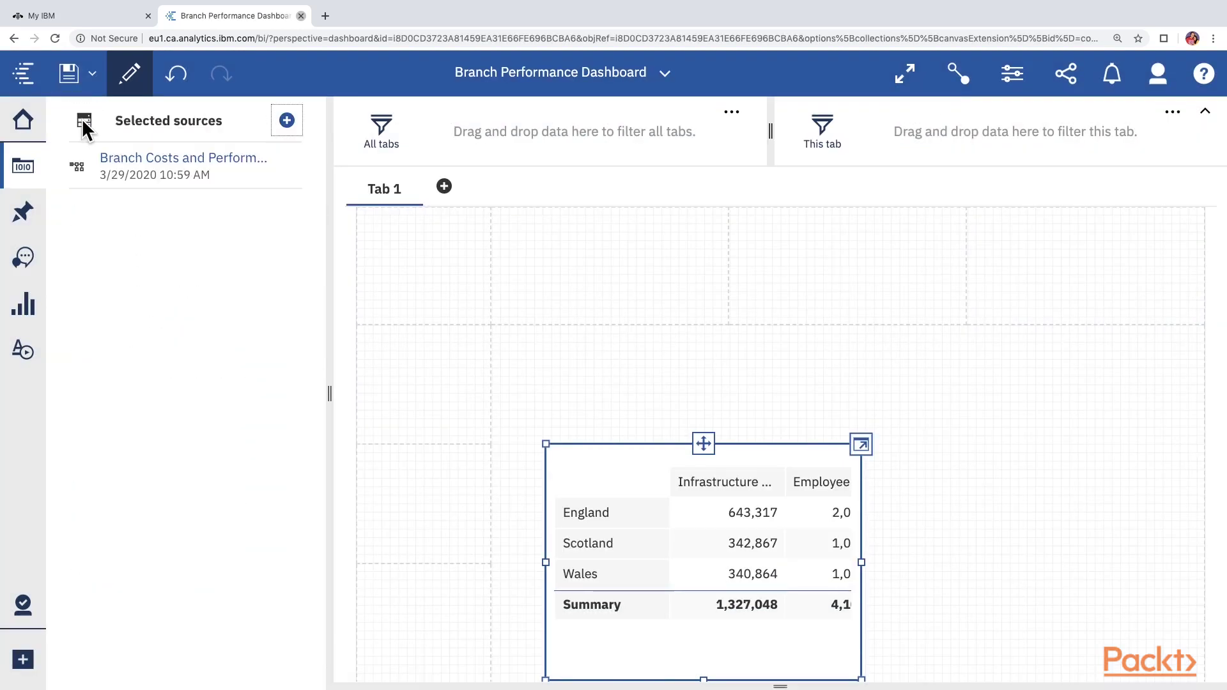
mouse_move(268, 171)
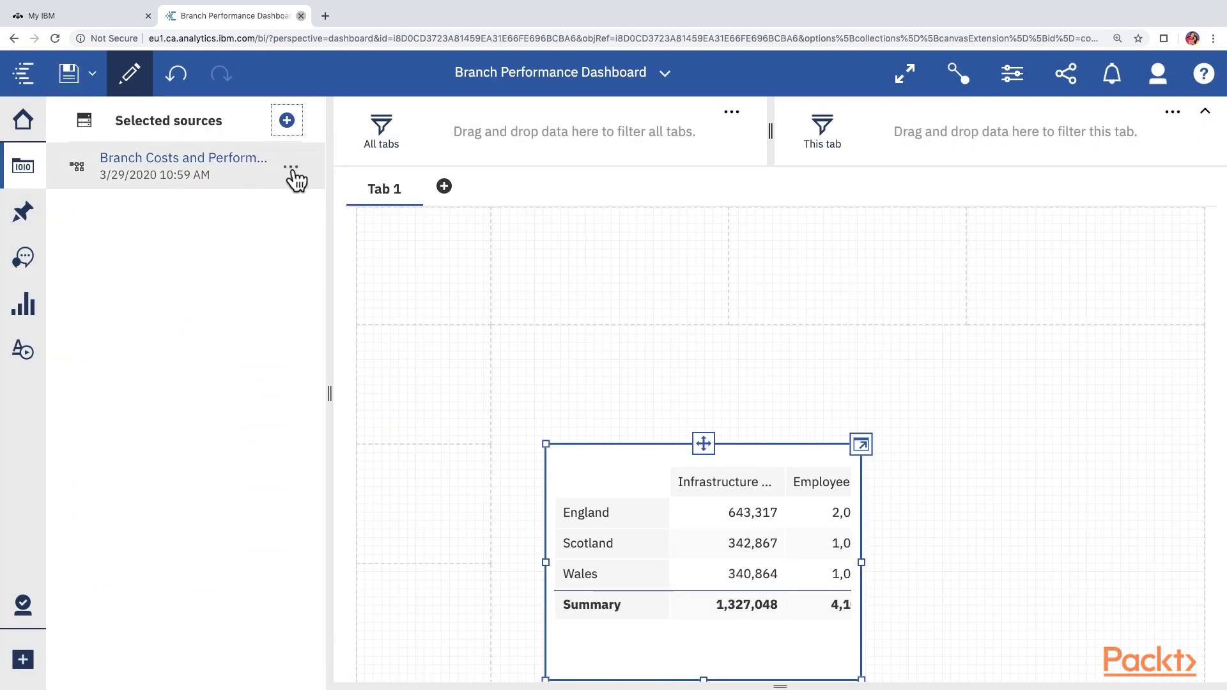
click(291, 169)
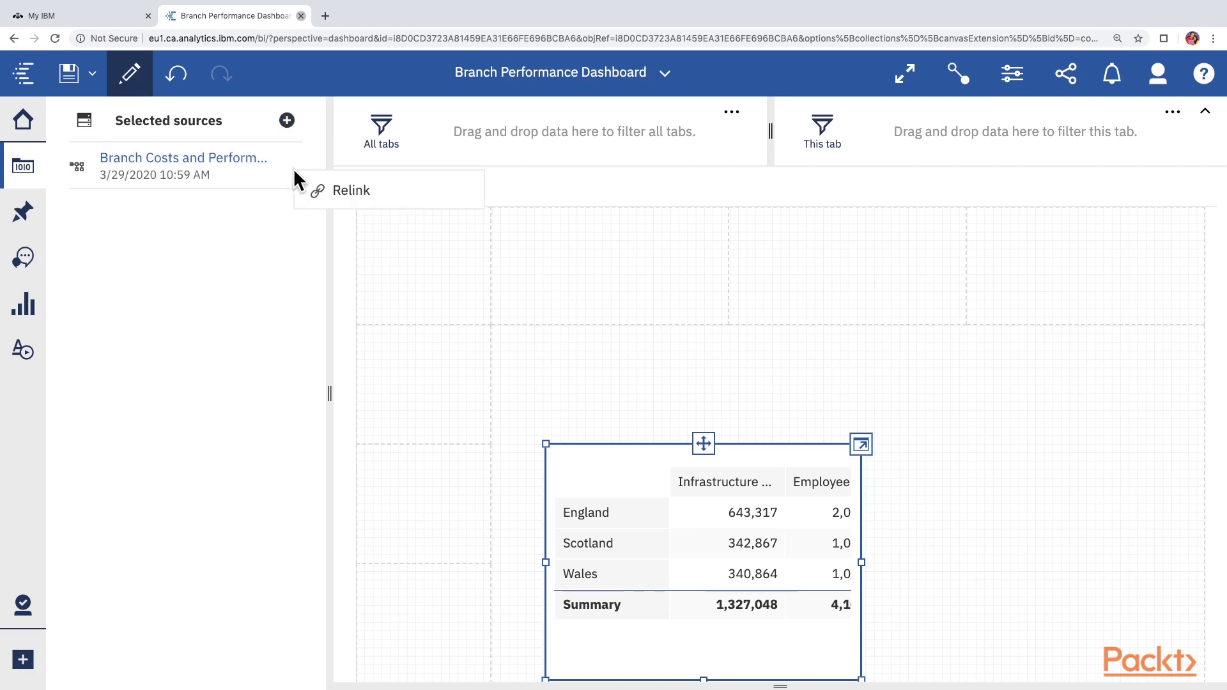
click(345, 195)
click(326, 268)
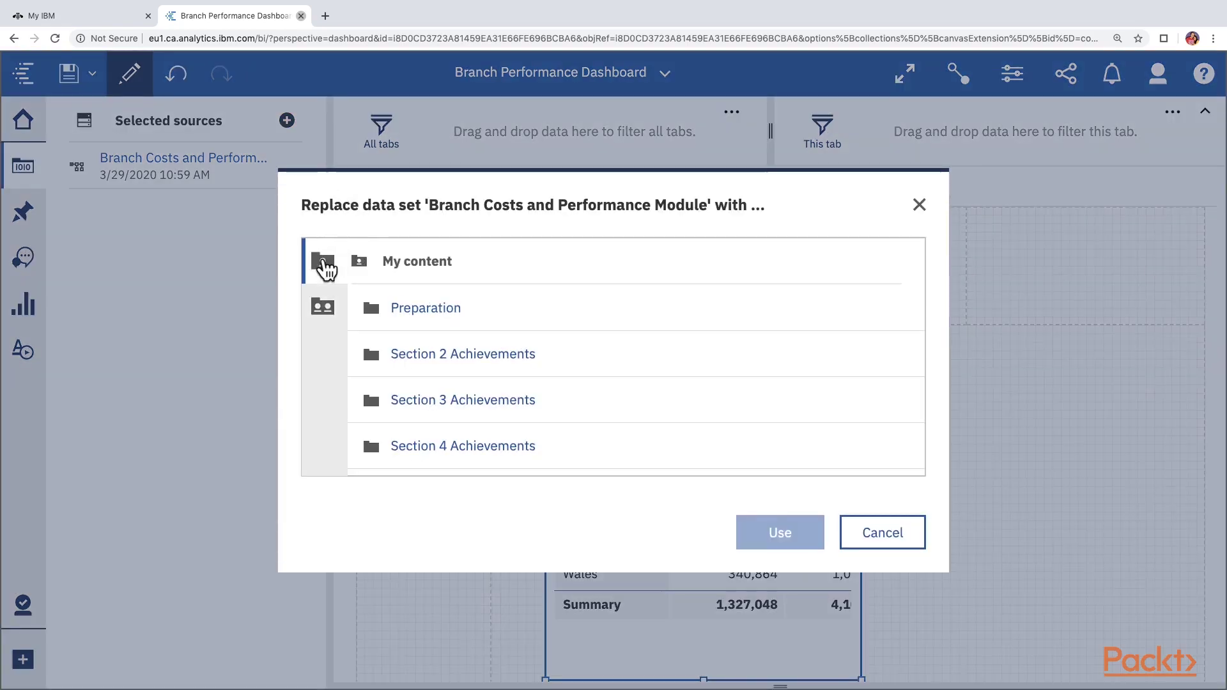
scroll(481, 415, down, 3)
click(480, 417)
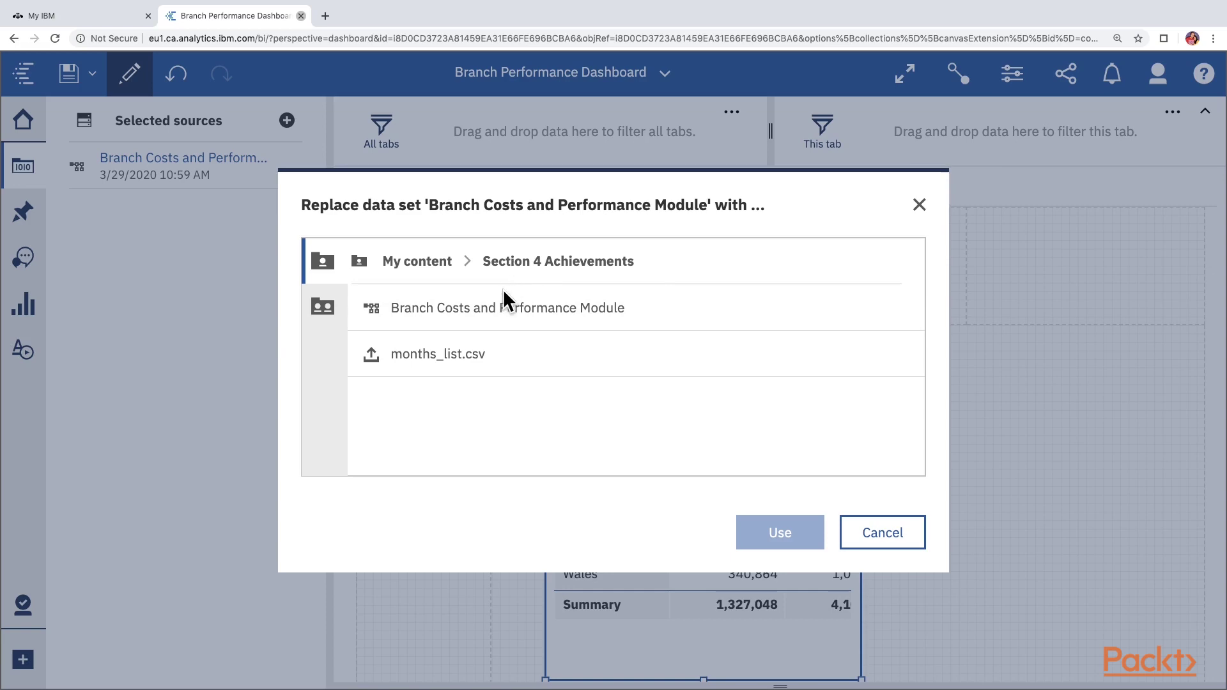
click(497, 317)
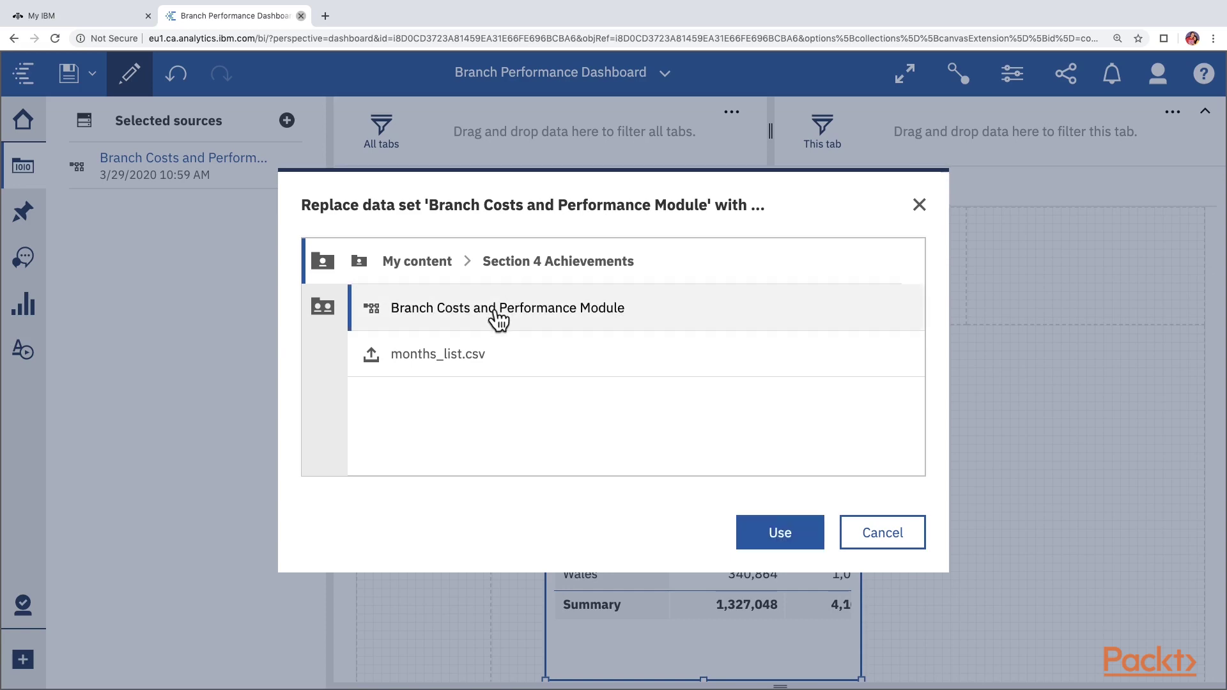
click(781, 540)
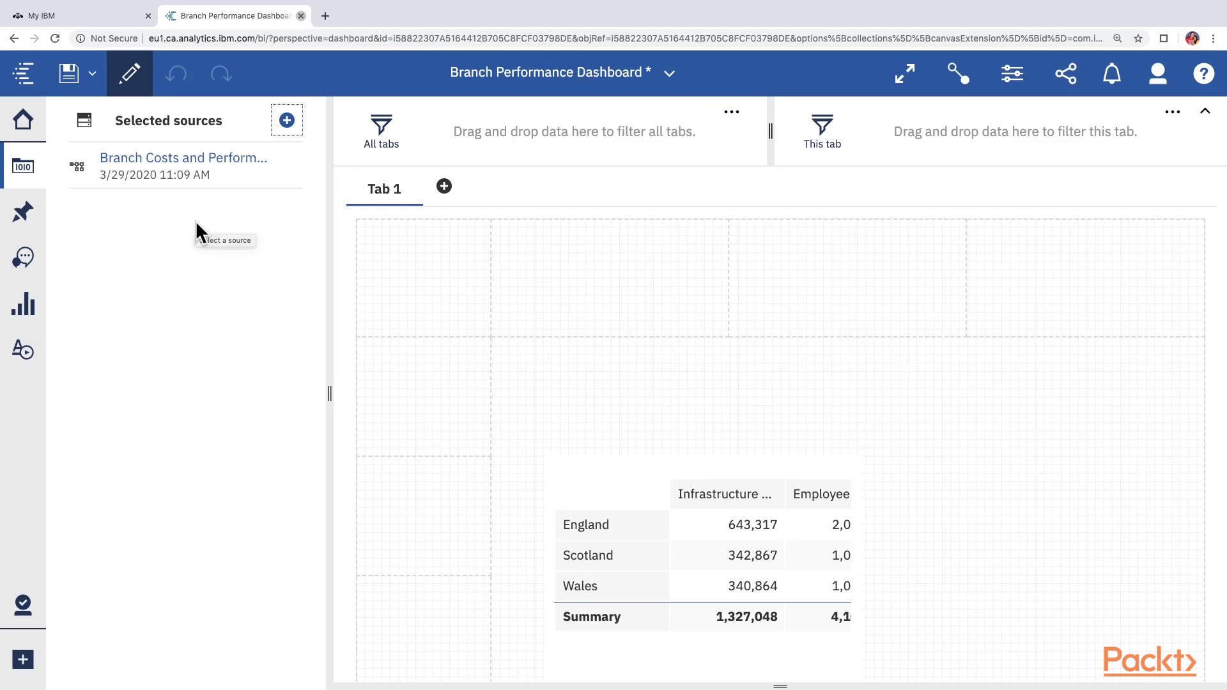
- Expand the crosstab, add Year from the Months table to its columns, review the yearly costs and collapse it again
click(211, 161)
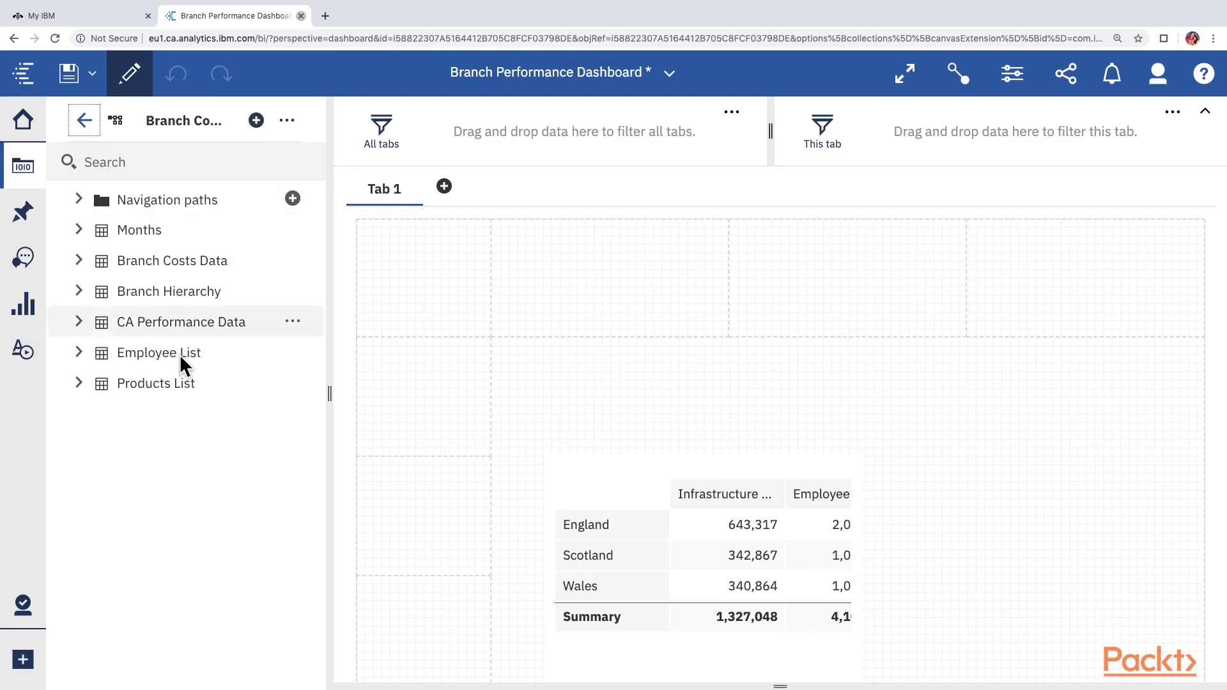
click(79, 230)
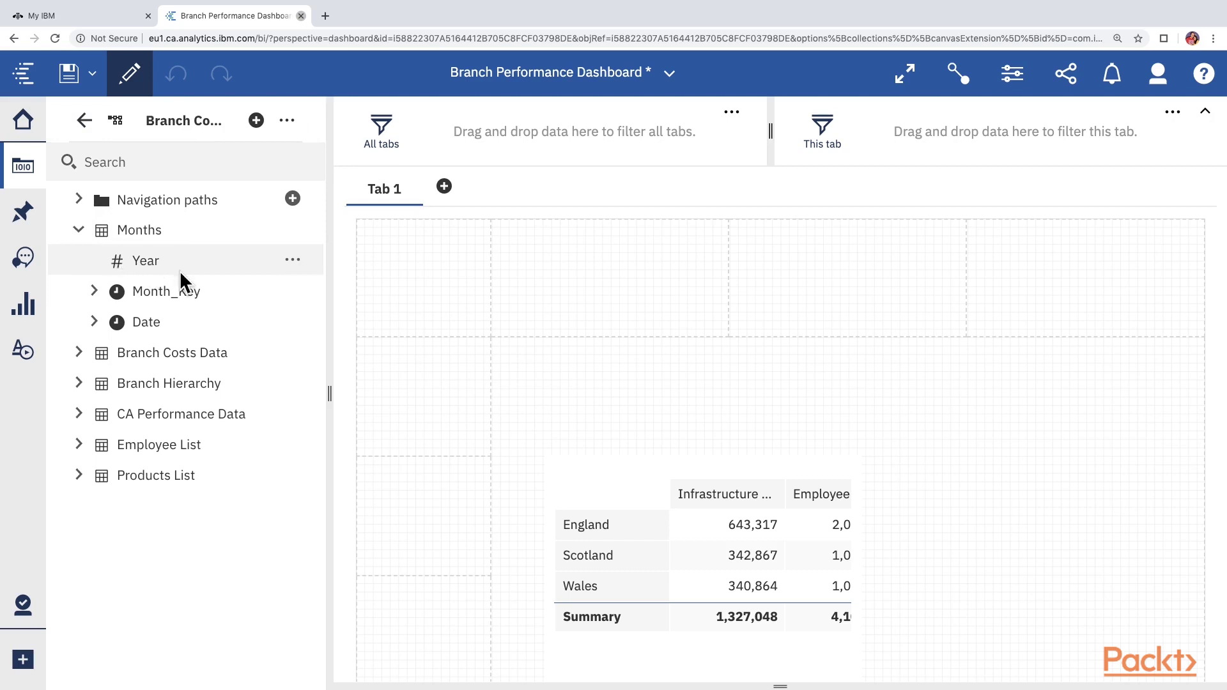
click(817, 526)
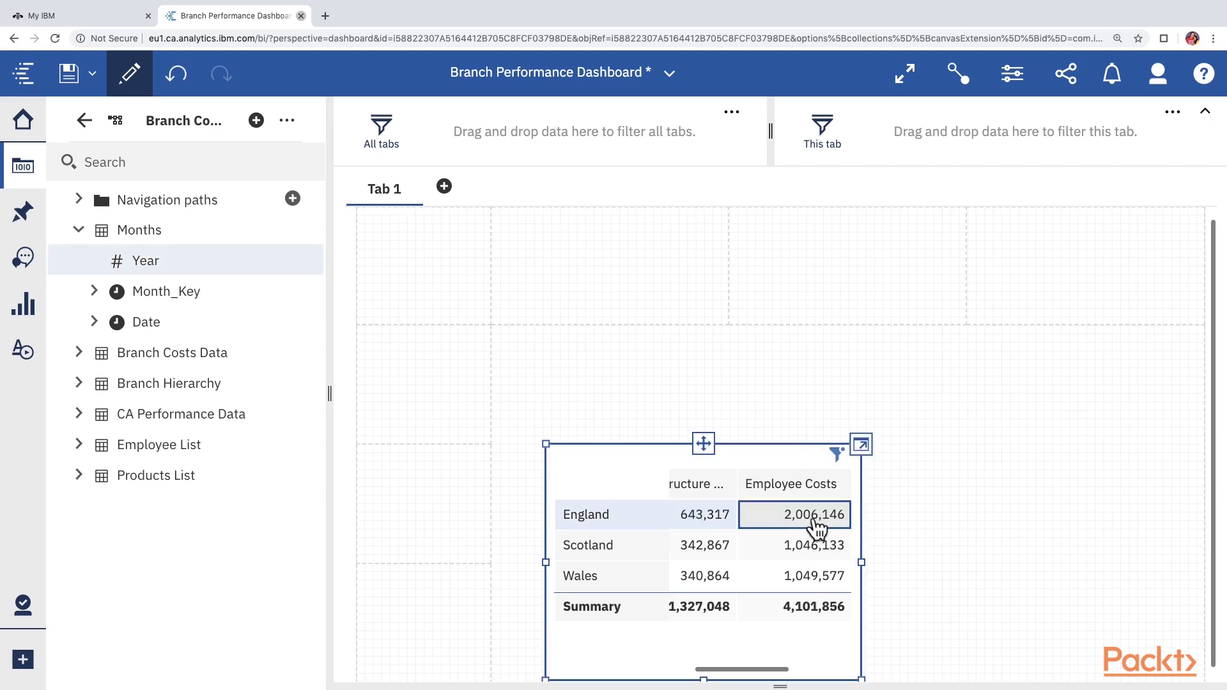
click(865, 446)
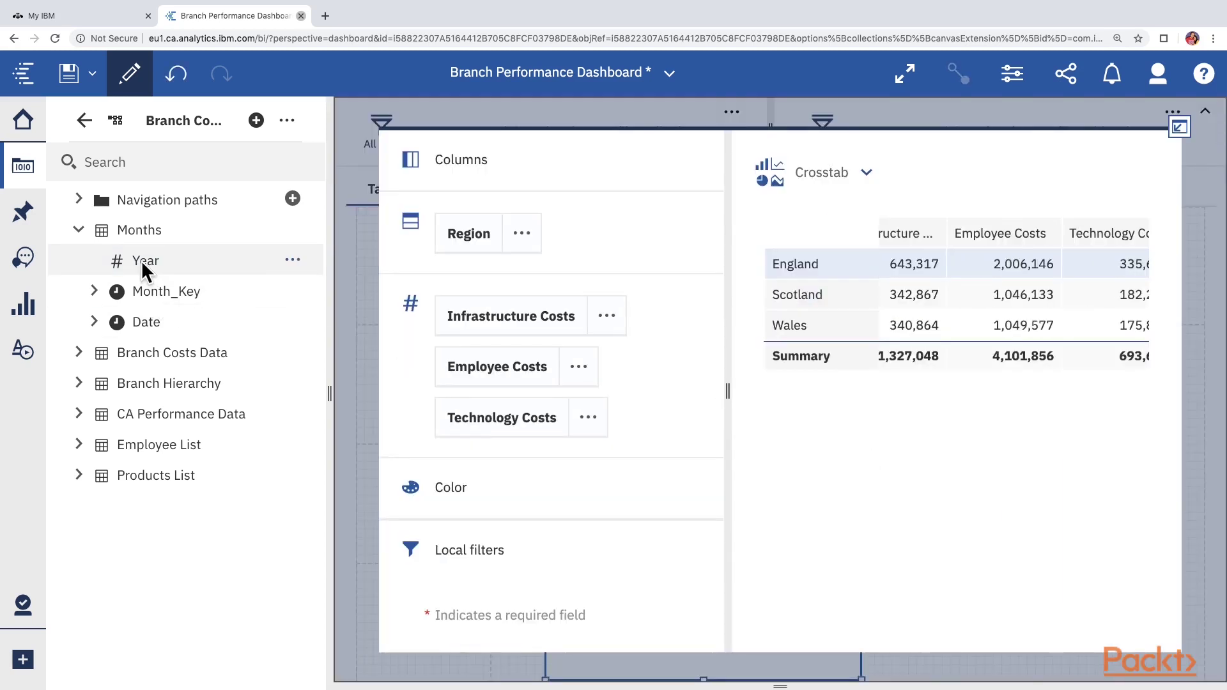
drag(142, 263, 485, 170)
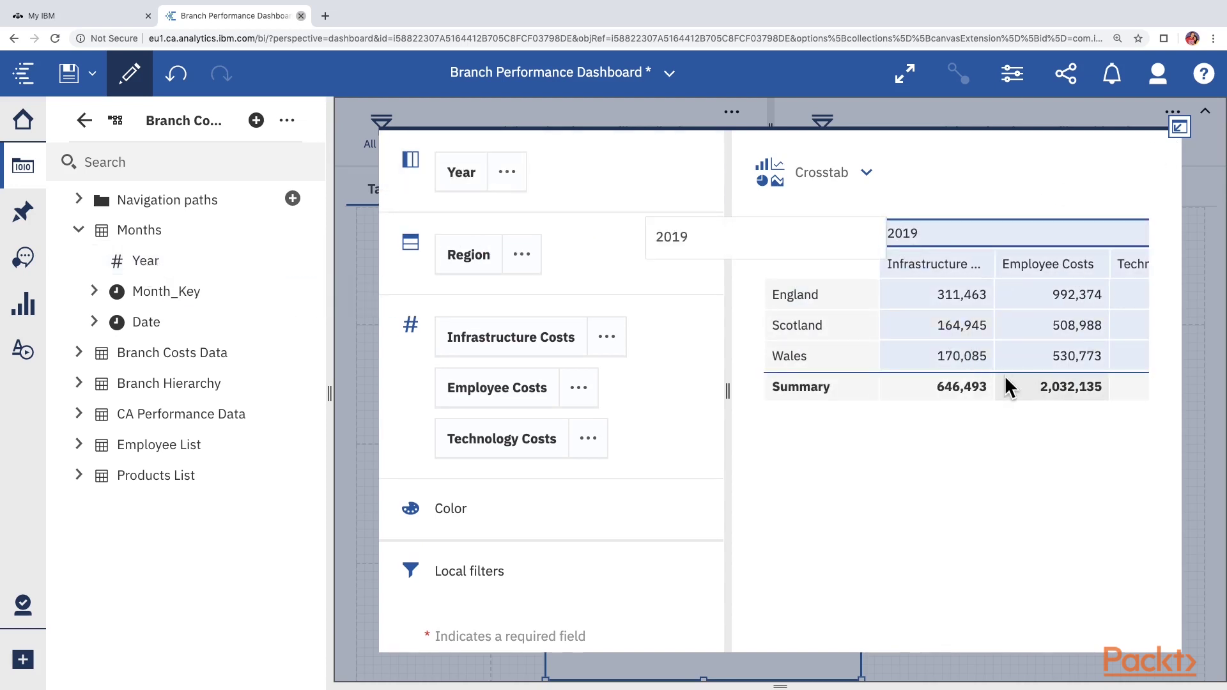
scroll(1006, 387, right, 5)
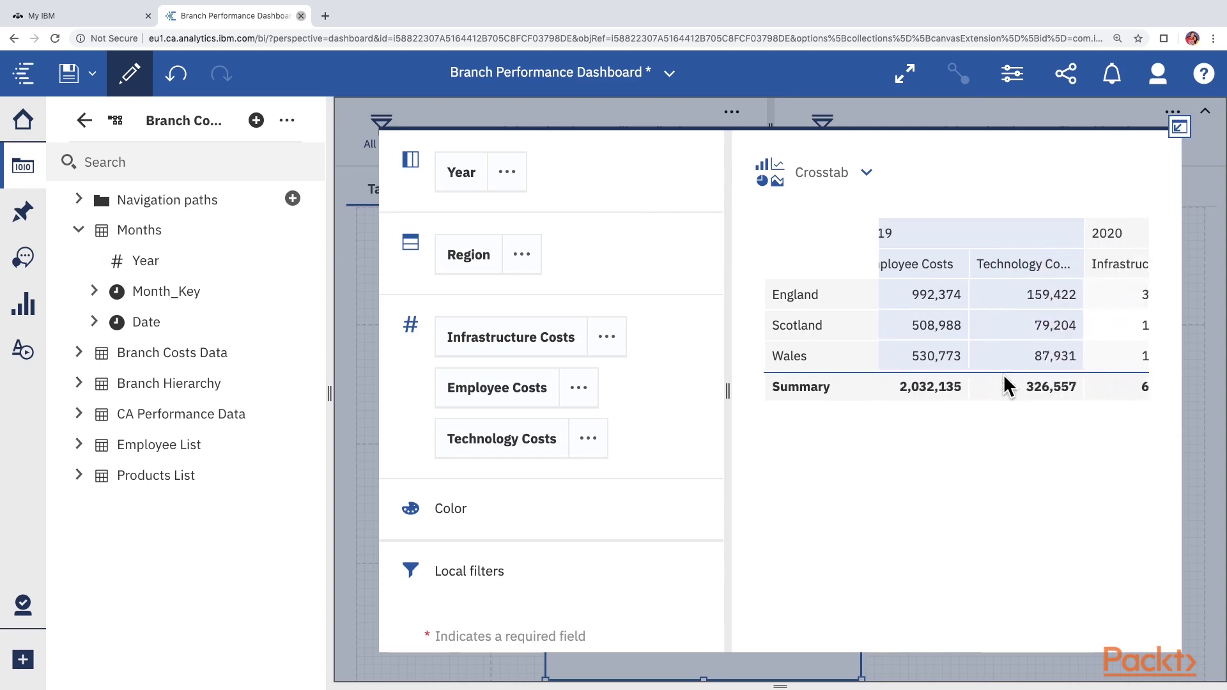
scroll(1006, 383, right, 2)
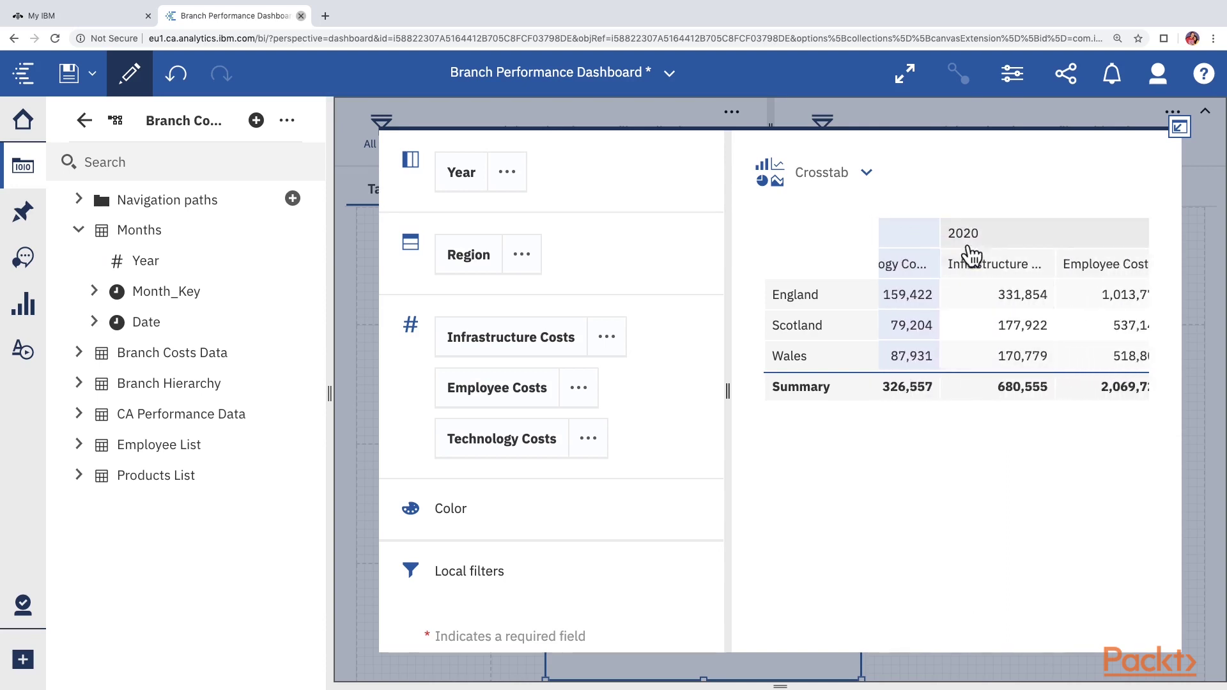
scroll(978, 340, right, 4)
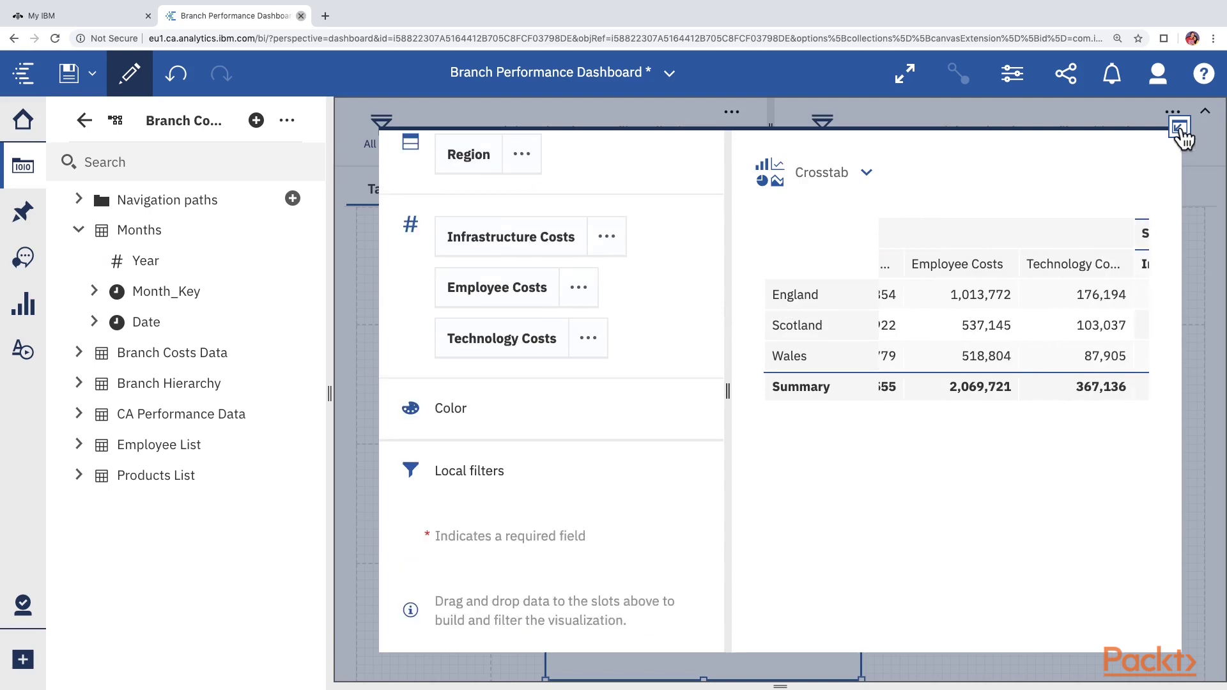
click(1180, 128)
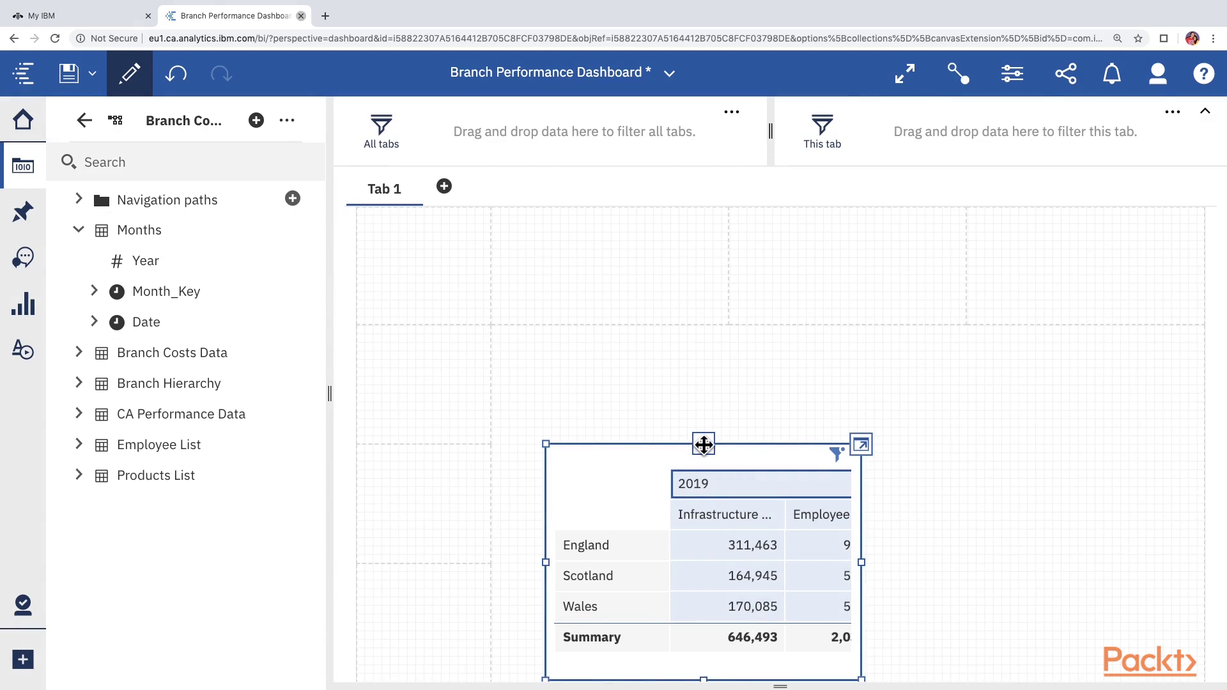
- Fit the crosstab into the dashboard template's large area and view the dashboard in full screen
drag(703, 443, 851, 496)
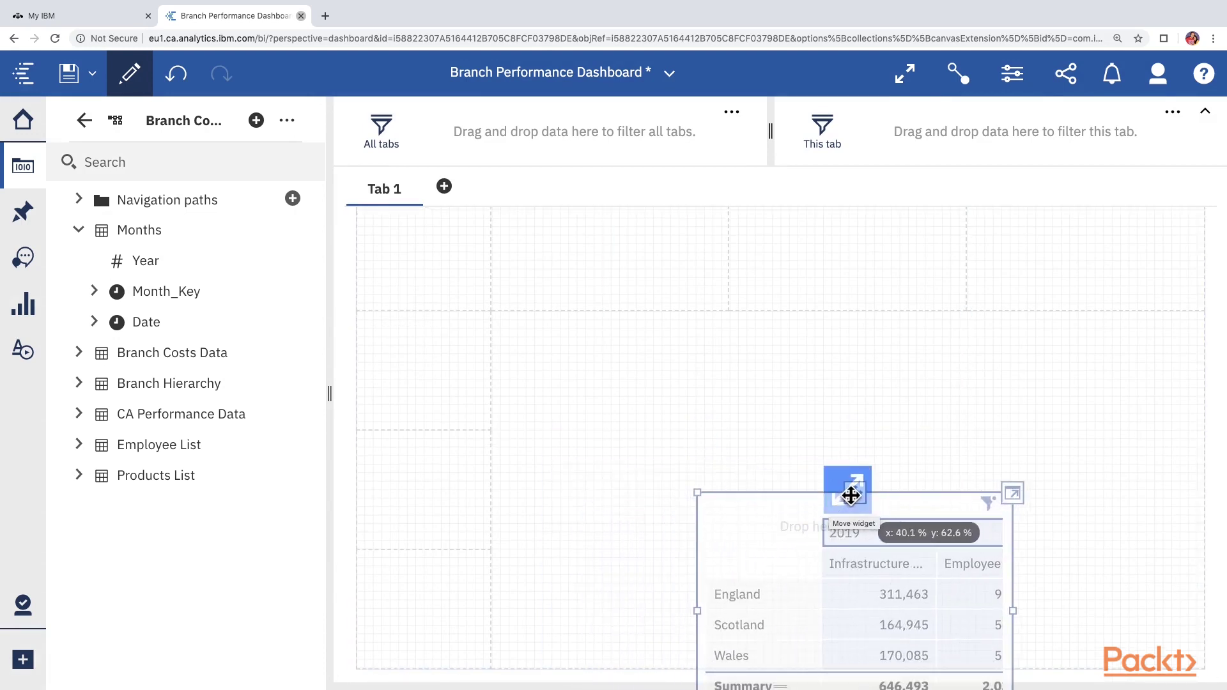
drag(851, 495, 852, 501)
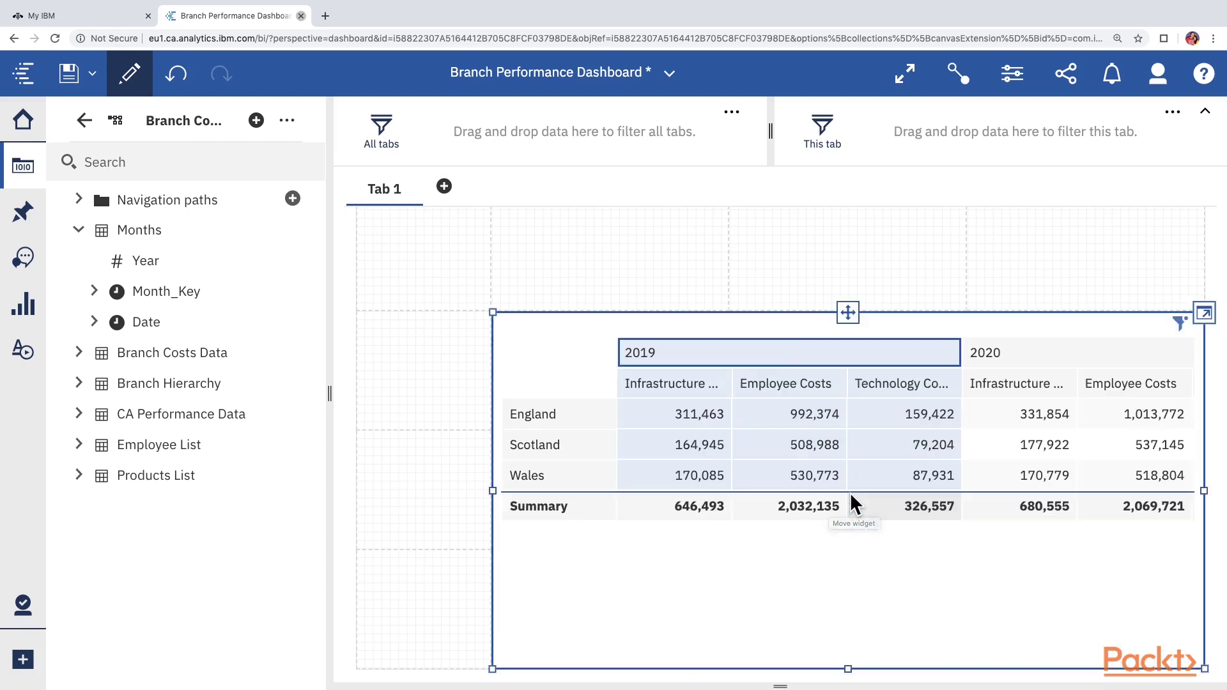
click(905, 82)
scroll(688, 479, right, 2)
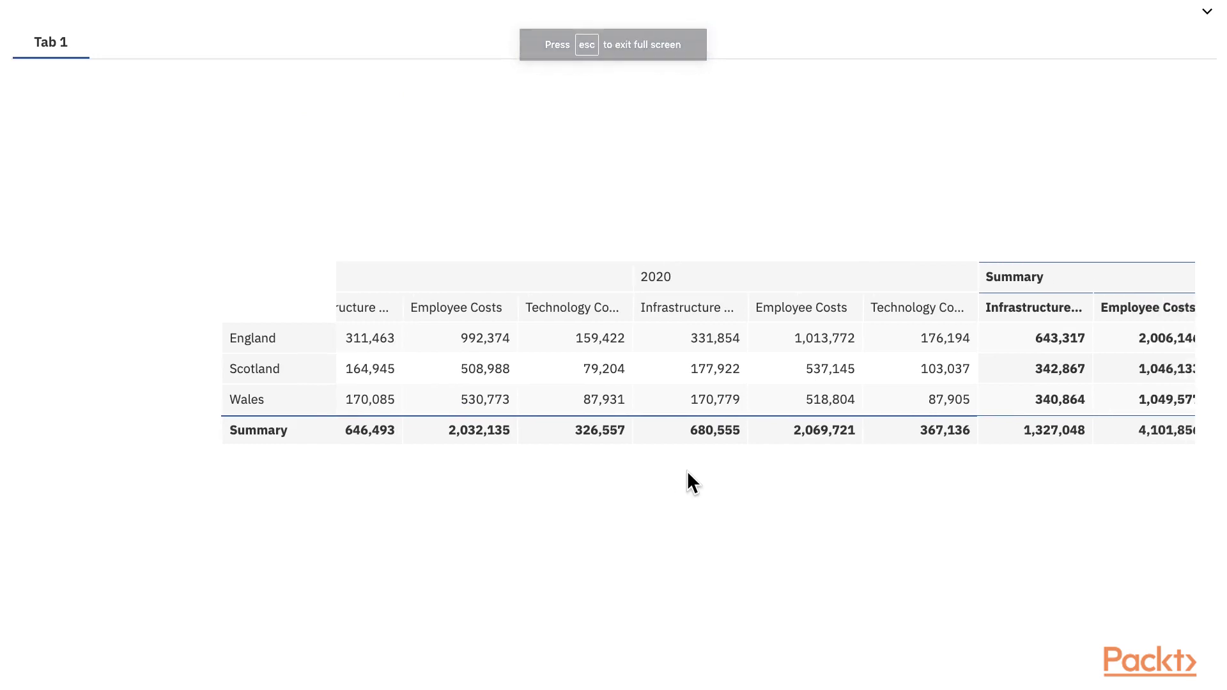
- Examine the yearly and summary cost columns across the full-screen crosstab, and return to editing the dashboard
scroll(687, 471, right, 1)
scroll(687, 471, left, 3)
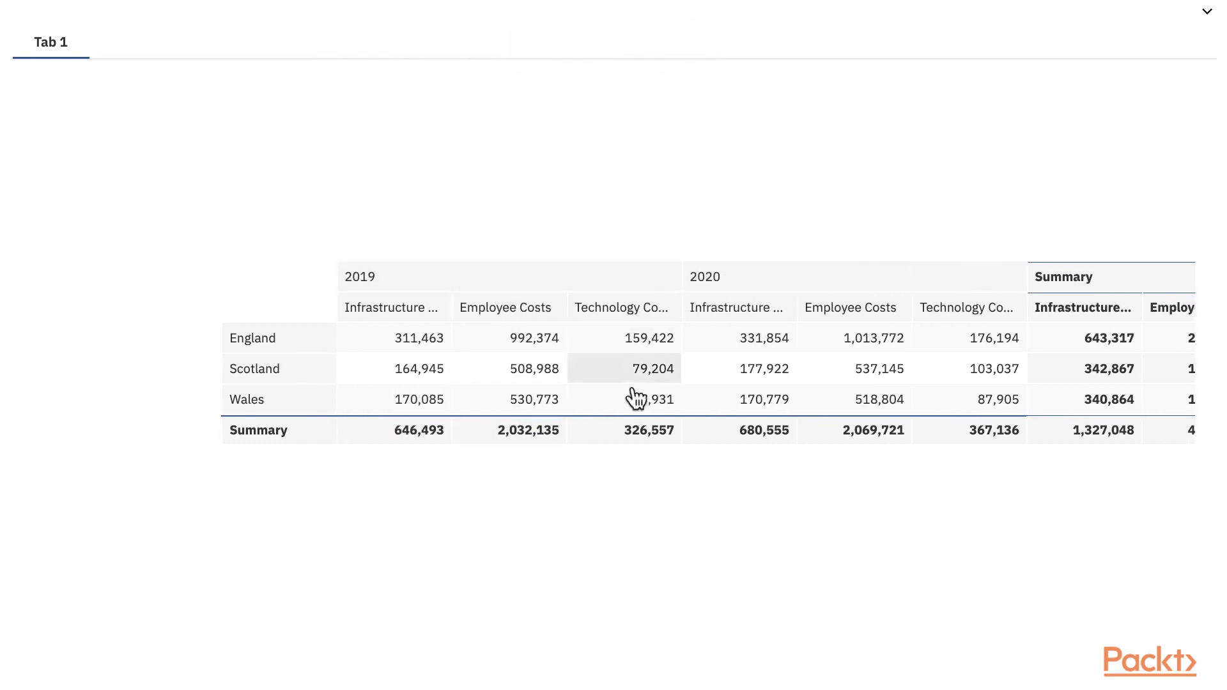
scroll(767, 490, right, 1)
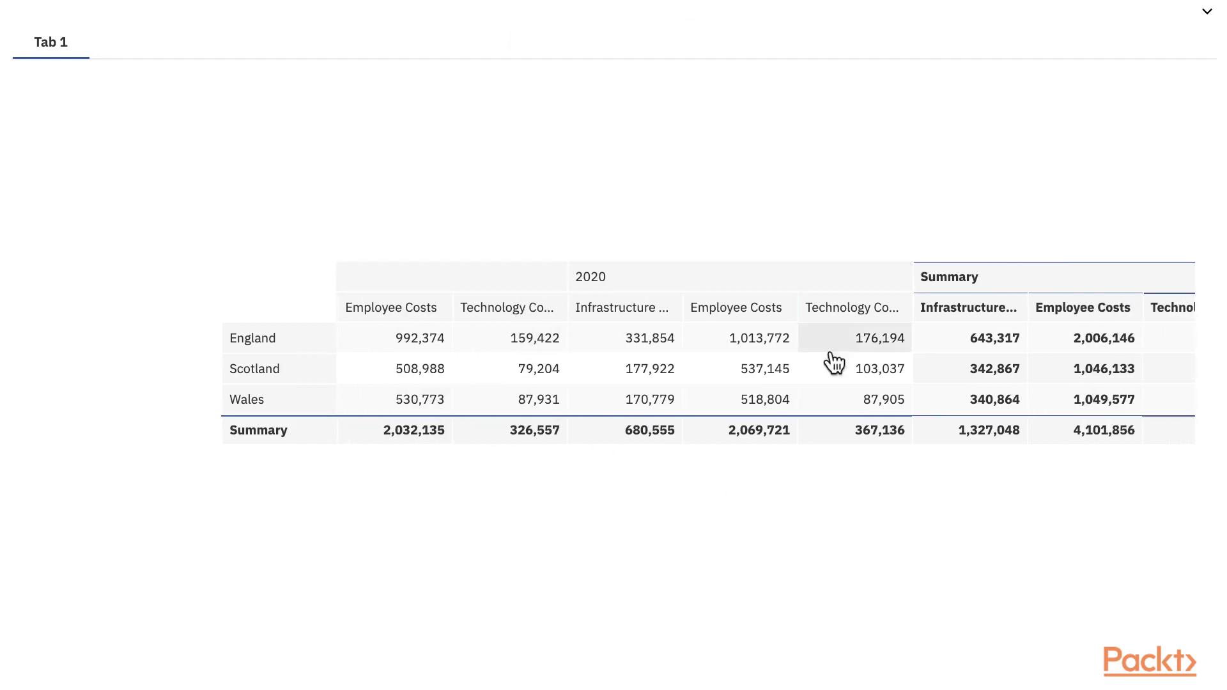
scroll(677, 509, right, 1)
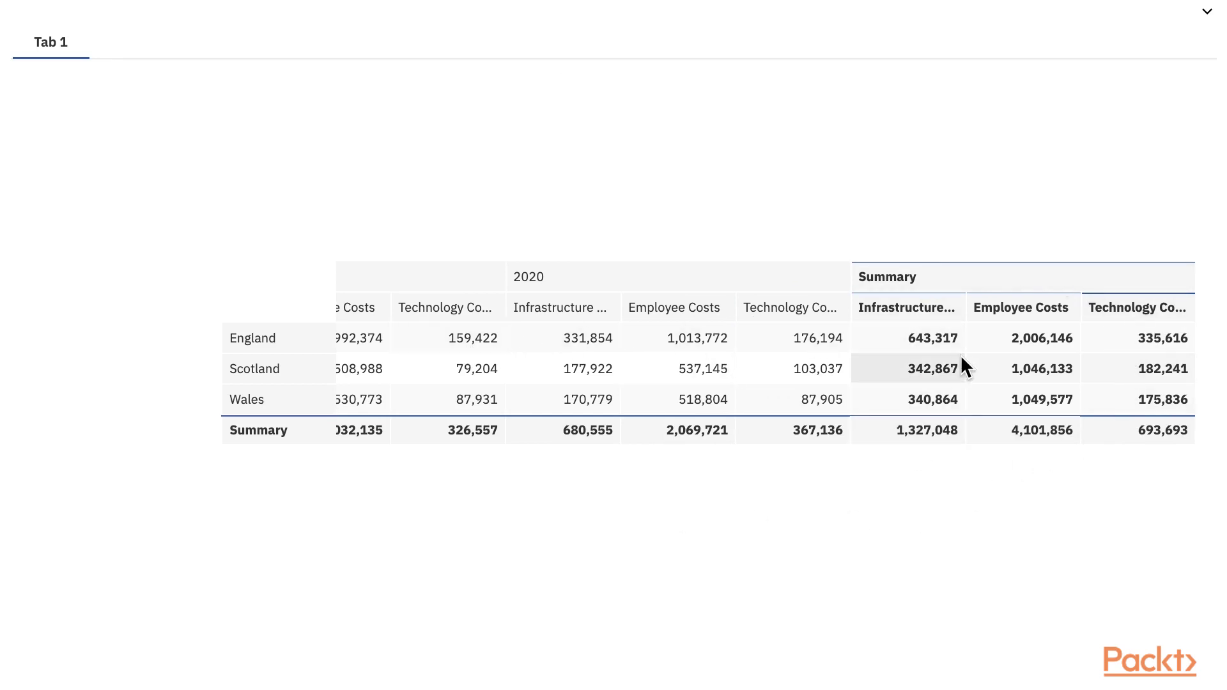
scroll(961, 355, left, 2)
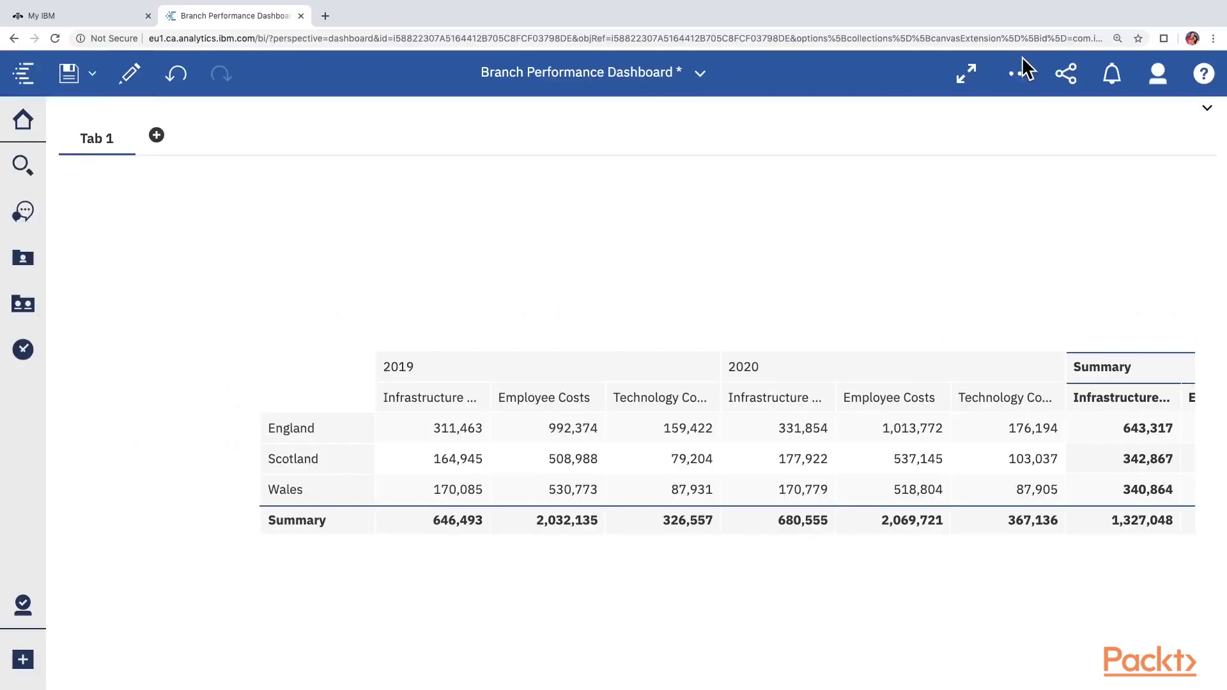
click(1022, 62)
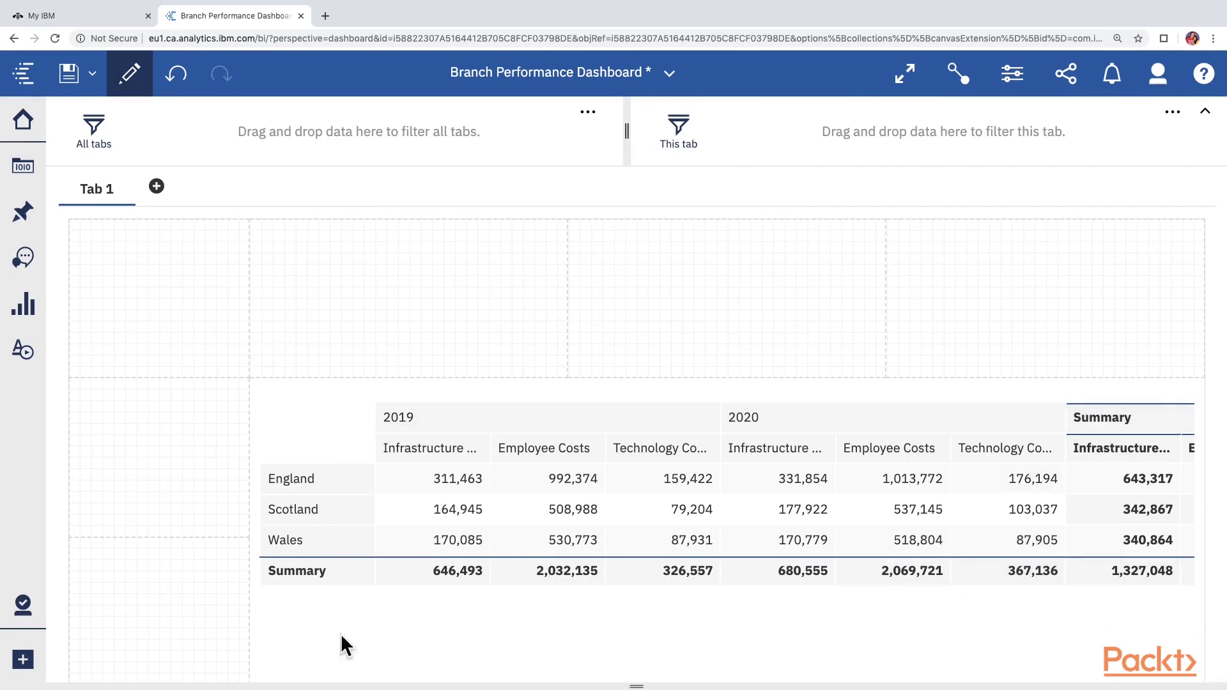
- Hide the summary row and summary columns of the branch costs crosstab
click(781, 430)
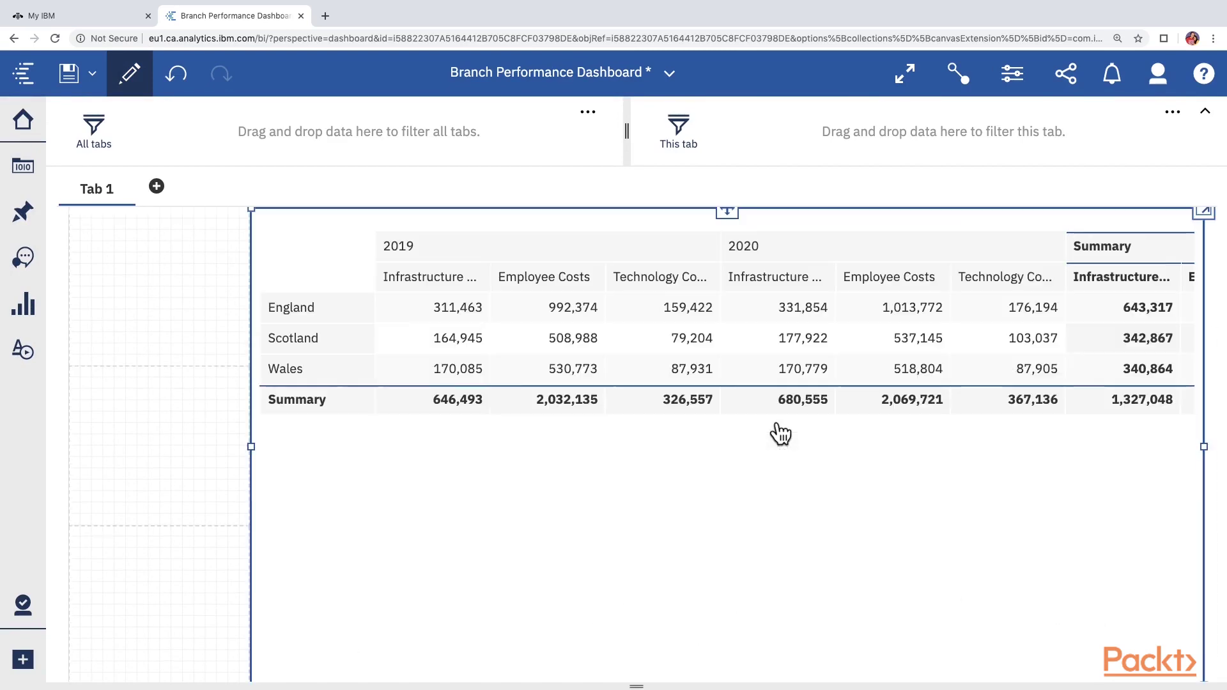
click(728, 213)
drag(728, 213, 727, 300)
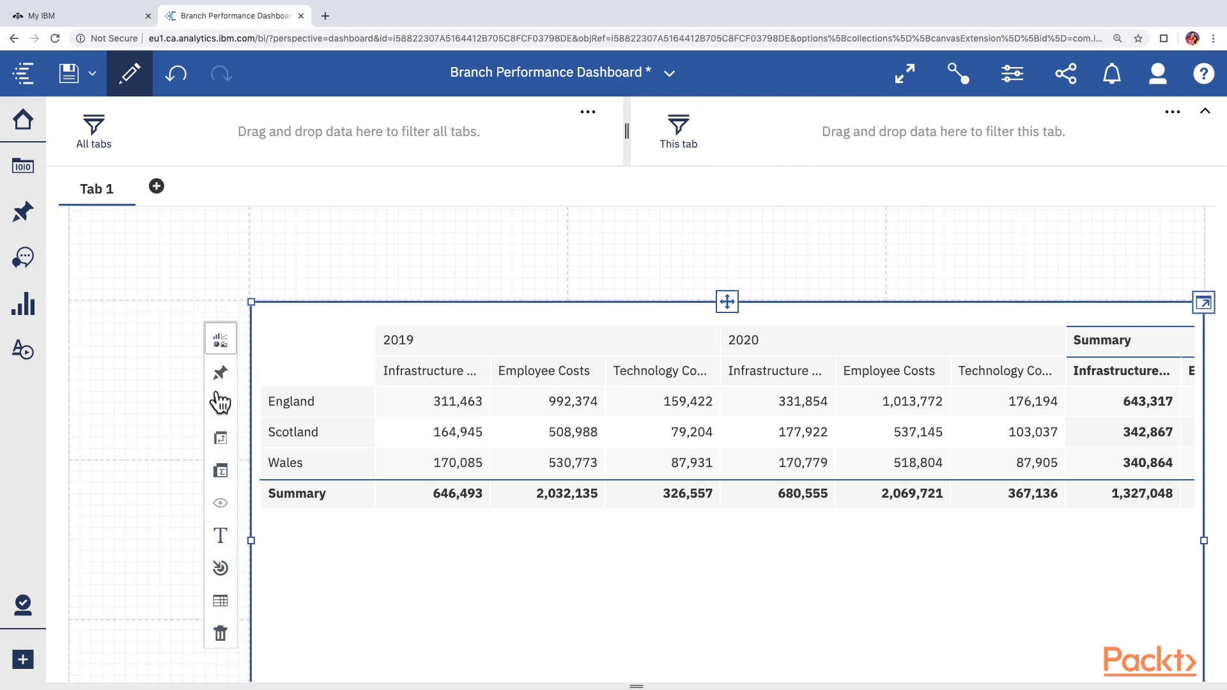
click(221, 474)
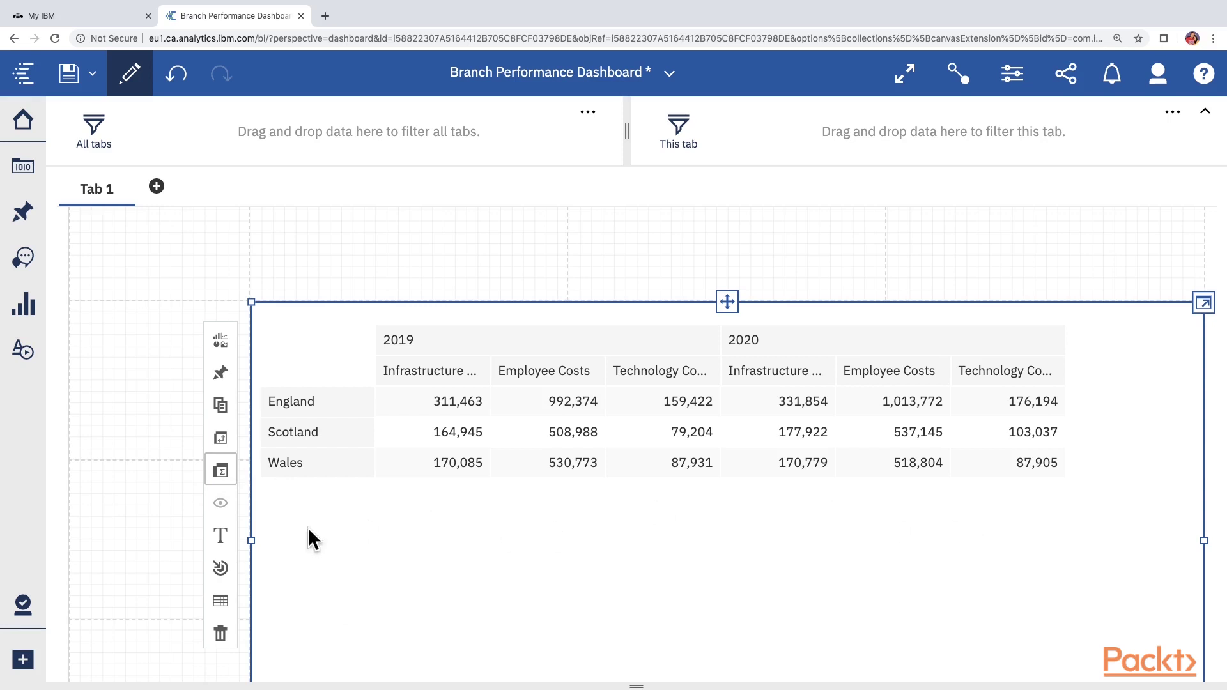
- Give the crosstab the title "Annual Costs By Regions"
click(221, 542)
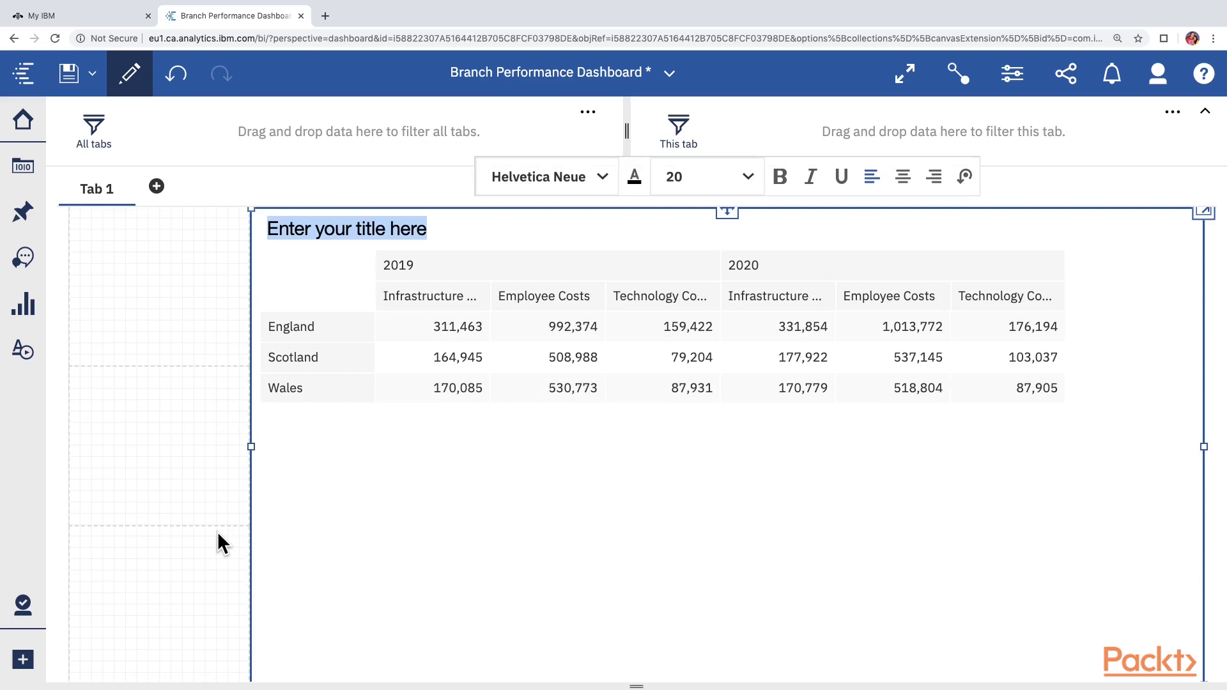
text(Annual Cos)
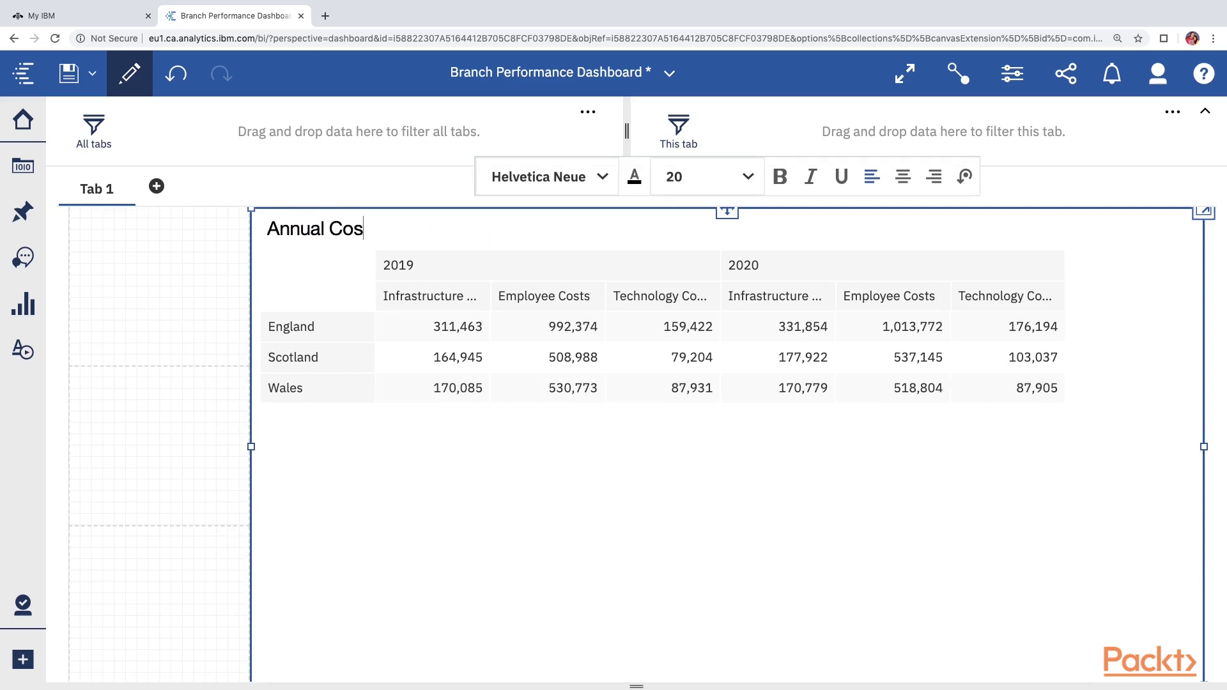
text(ts By Regions)
click(482, 539)
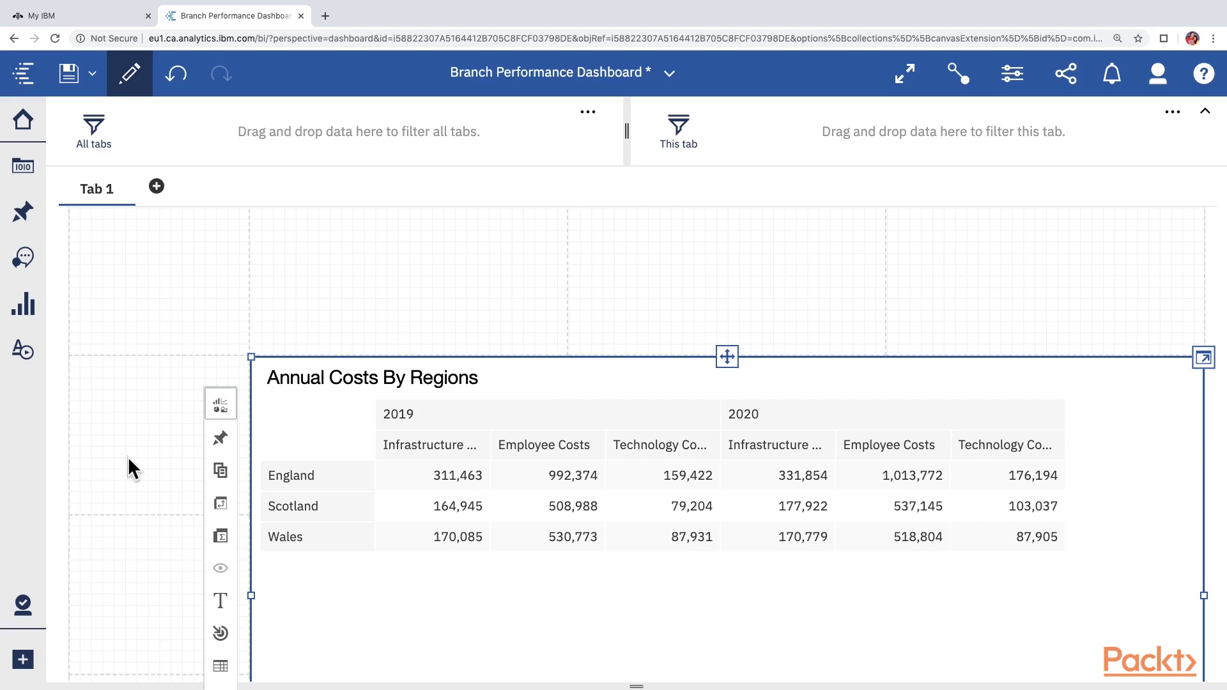
- Place Invested Assets from the CA Performance Data table in the first small template area directly above the crosstab
scroll(128, 457, down, 3)
scroll(128, 457, up, 3)
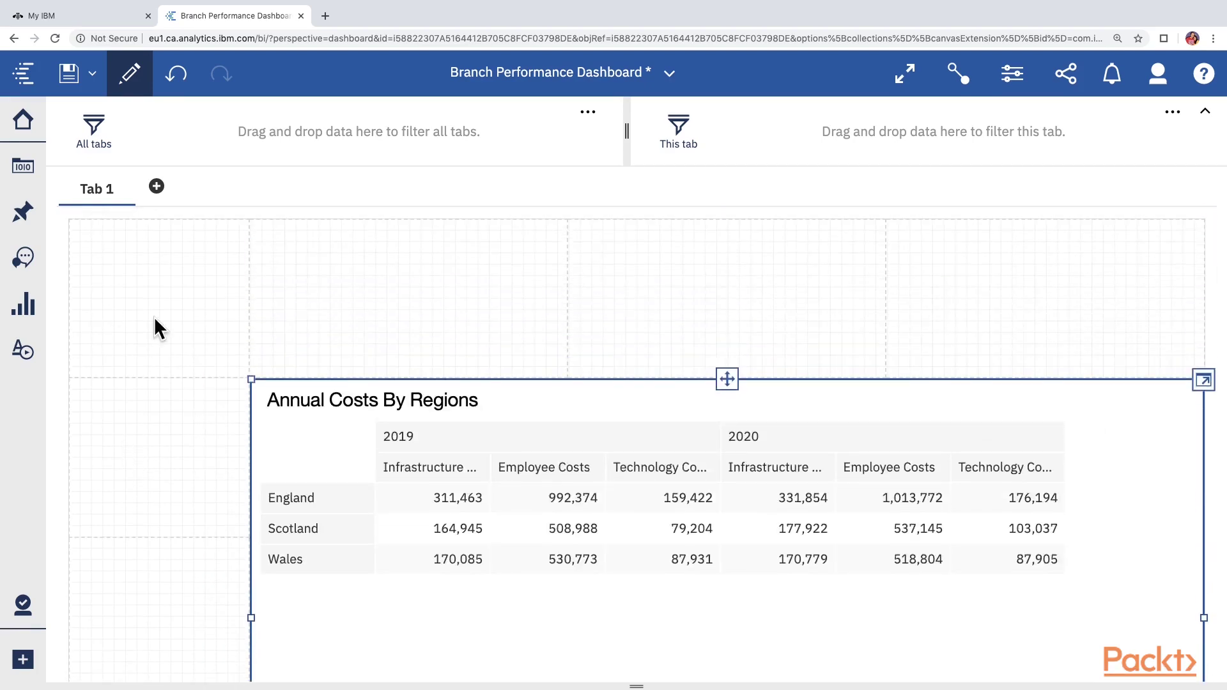
click(24, 170)
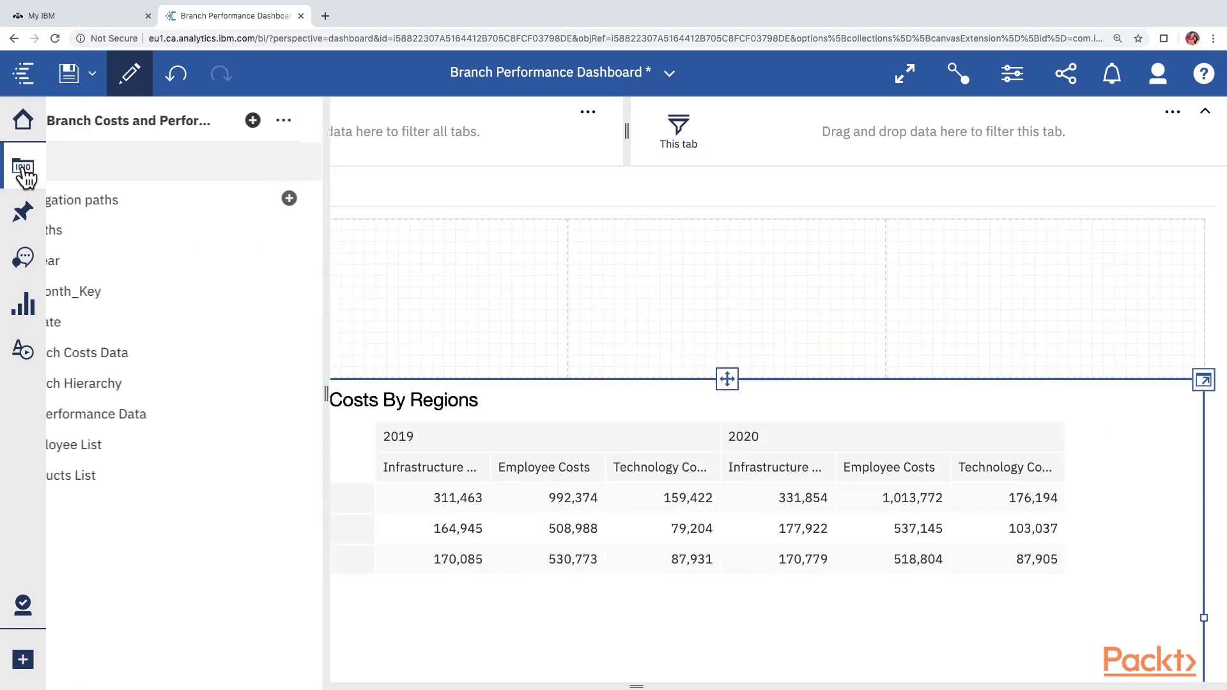
click(80, 236)
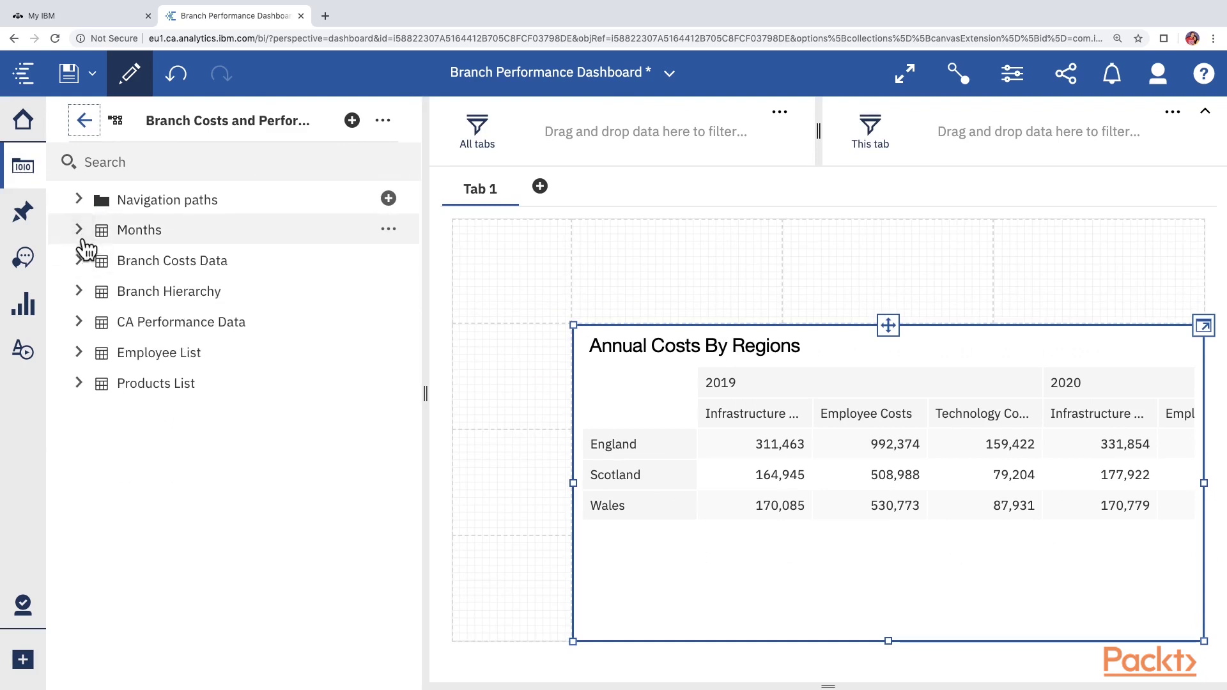
click(80, 323)
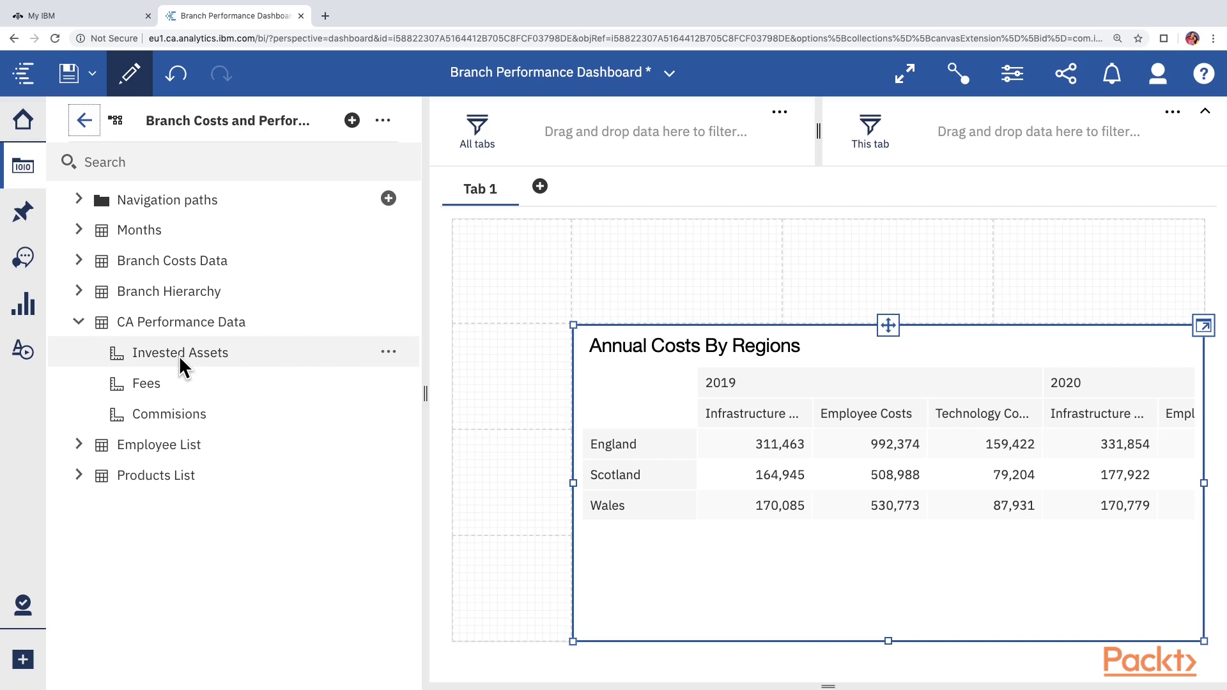
drag(180, 359, 676, 268)
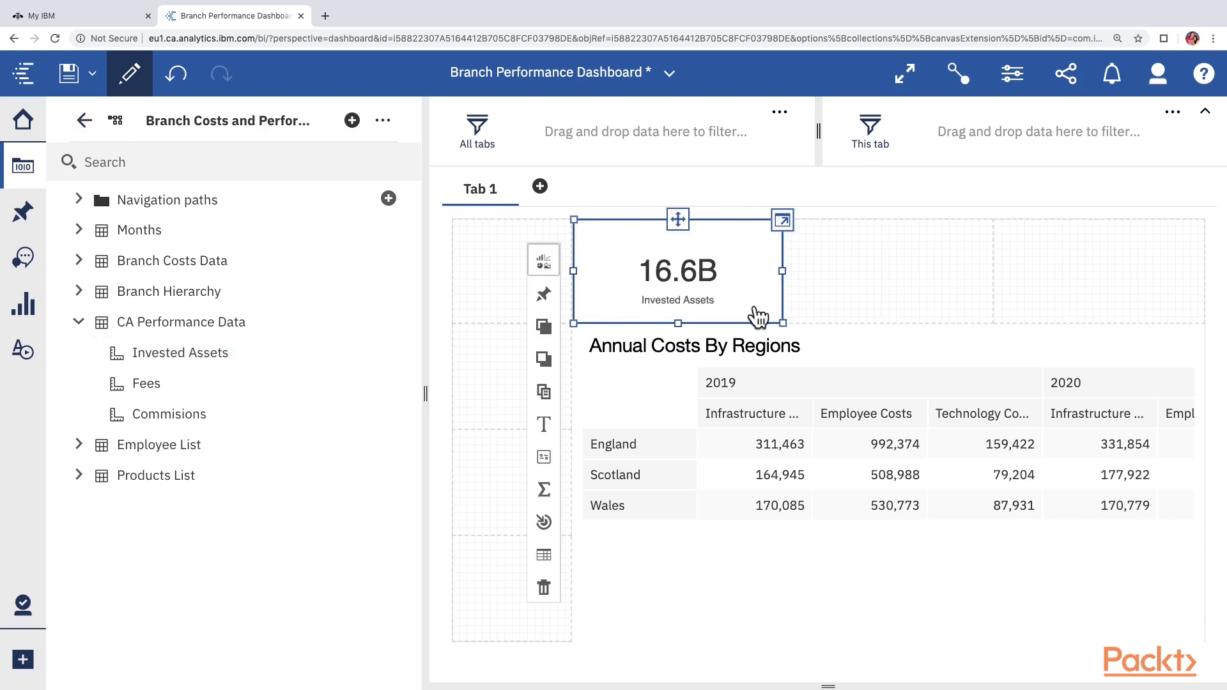
- Inspect the Invested Assets summary in its expanded view, and add Fees and Commisions summaries in the two areas beside it
mouse_move(611, 273)
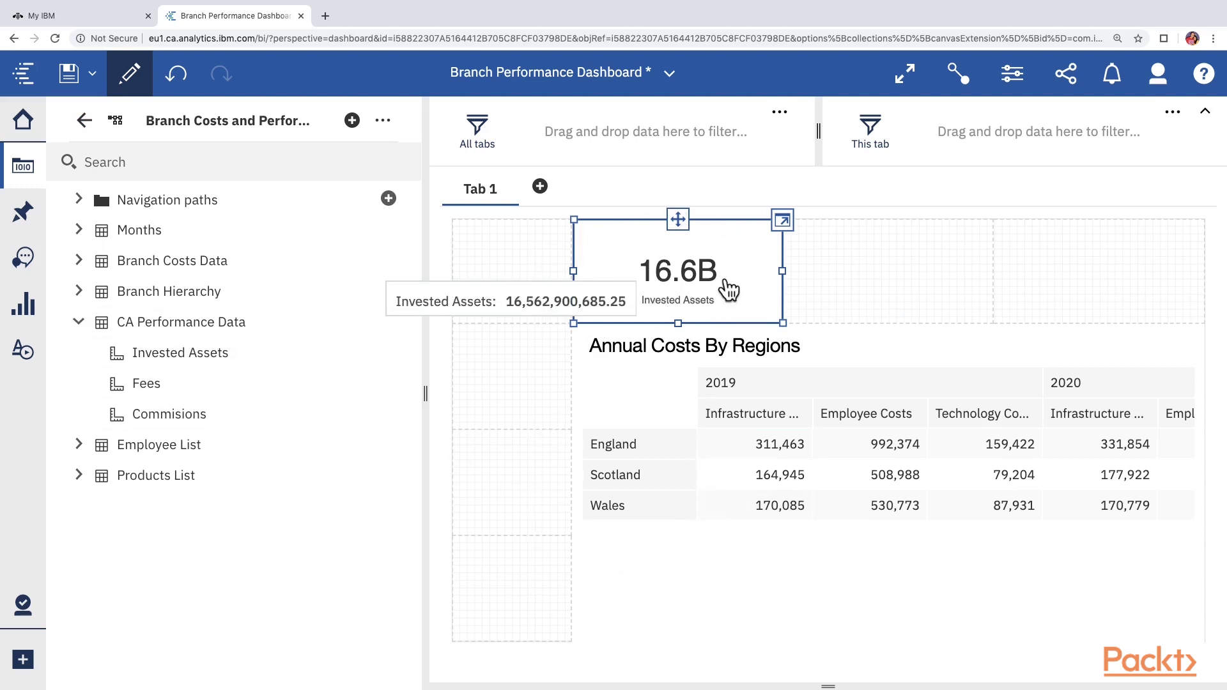
mouse_move(747, 295)
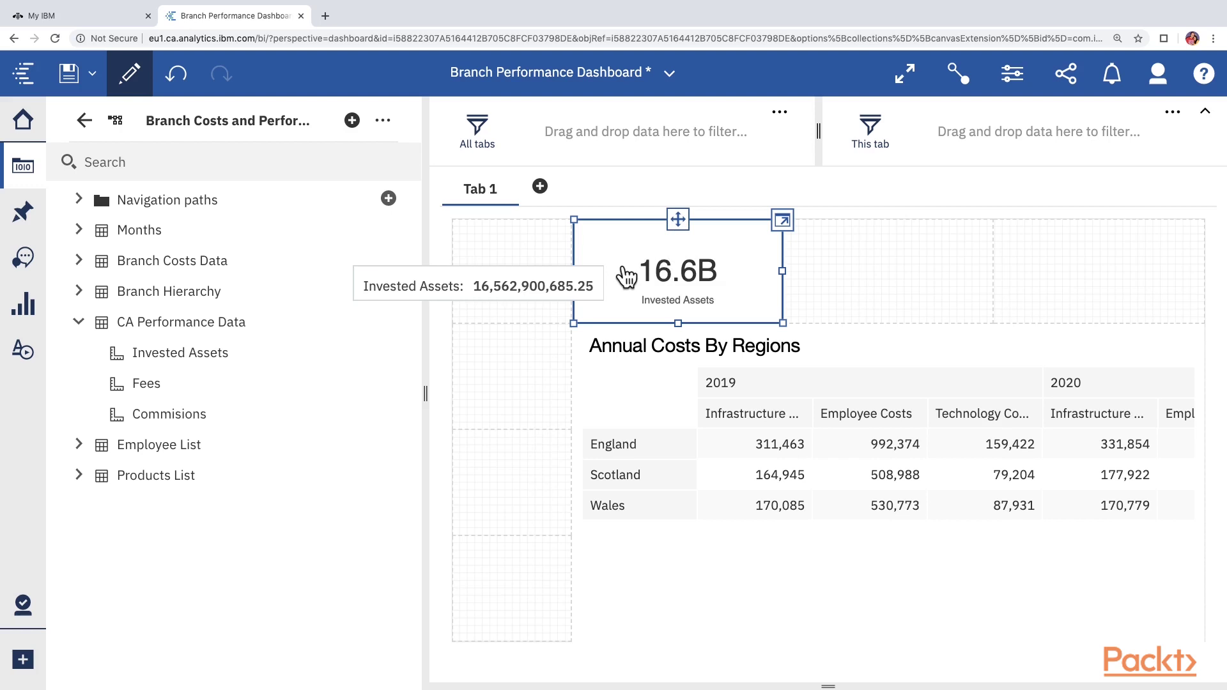
click(783, 222)
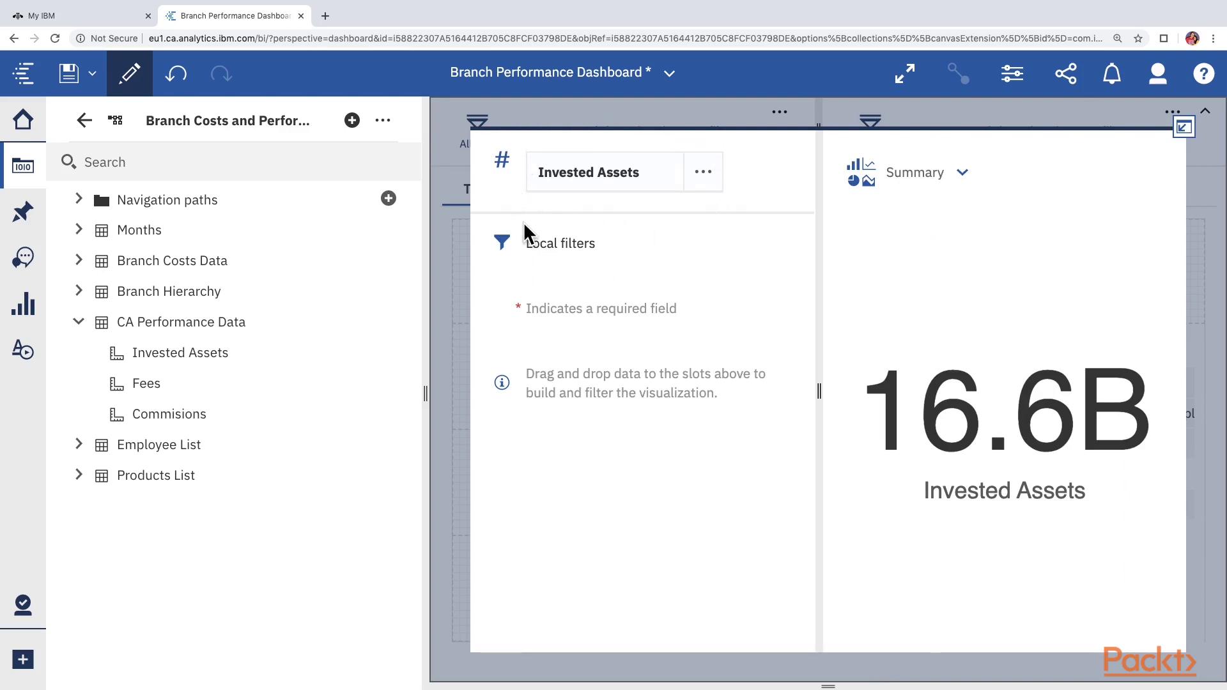
click(1184, 127)
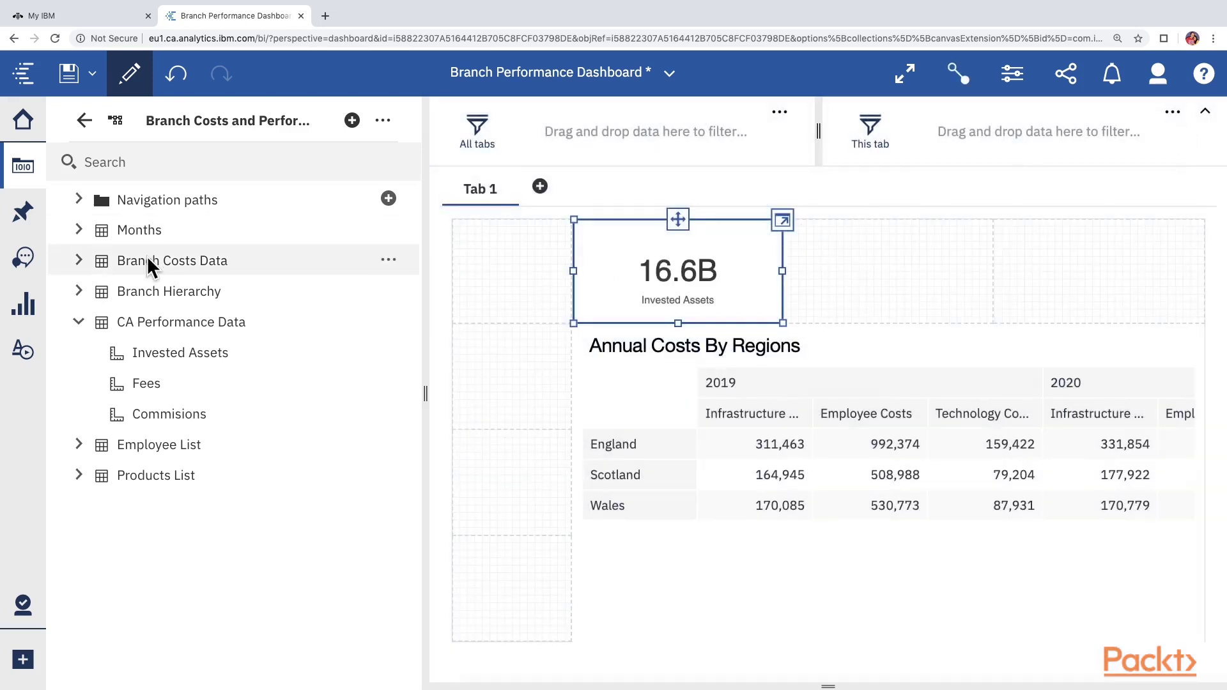
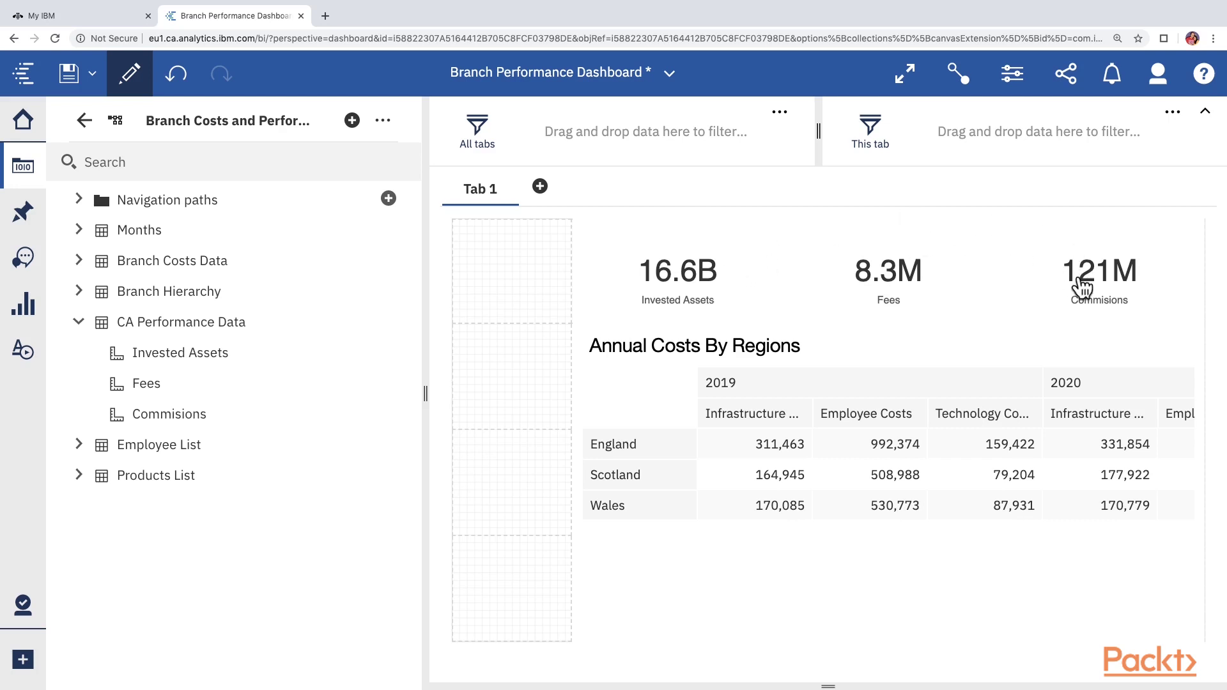
mouse_move(1082, 287)
- Filter this tab by Year from the Months table to include only 2019, and check the filter on the Invested Assets summary
click(78, 230)
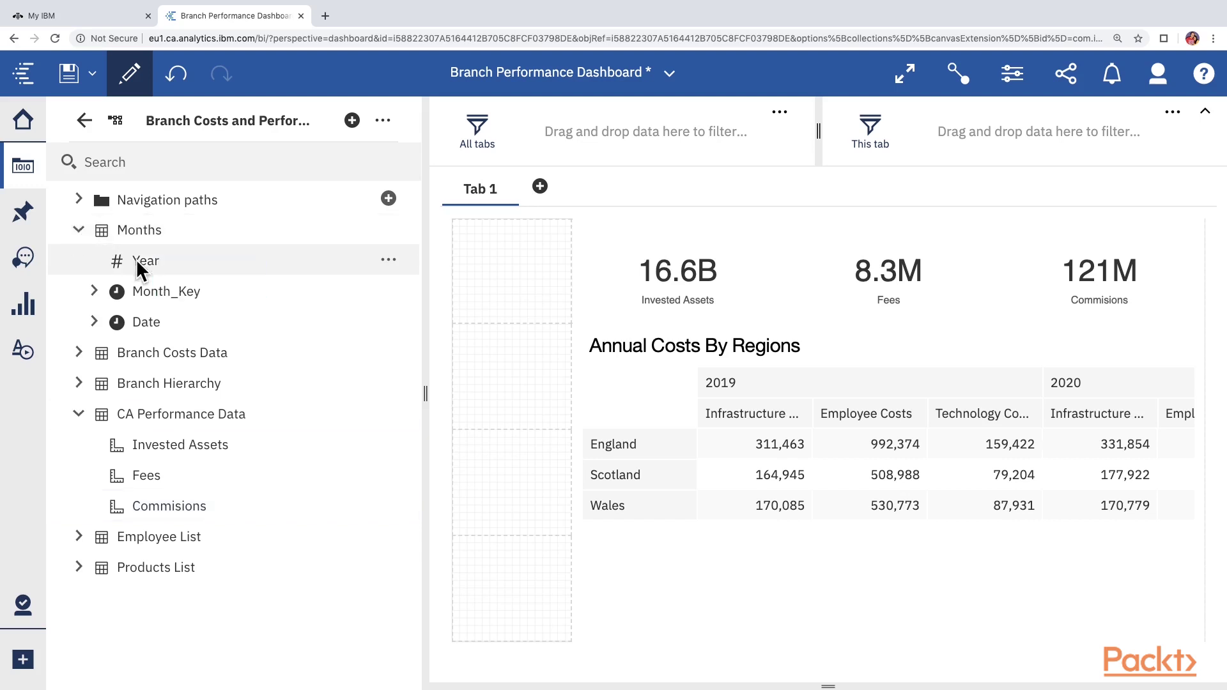
drag(136, 258, 964, 135)
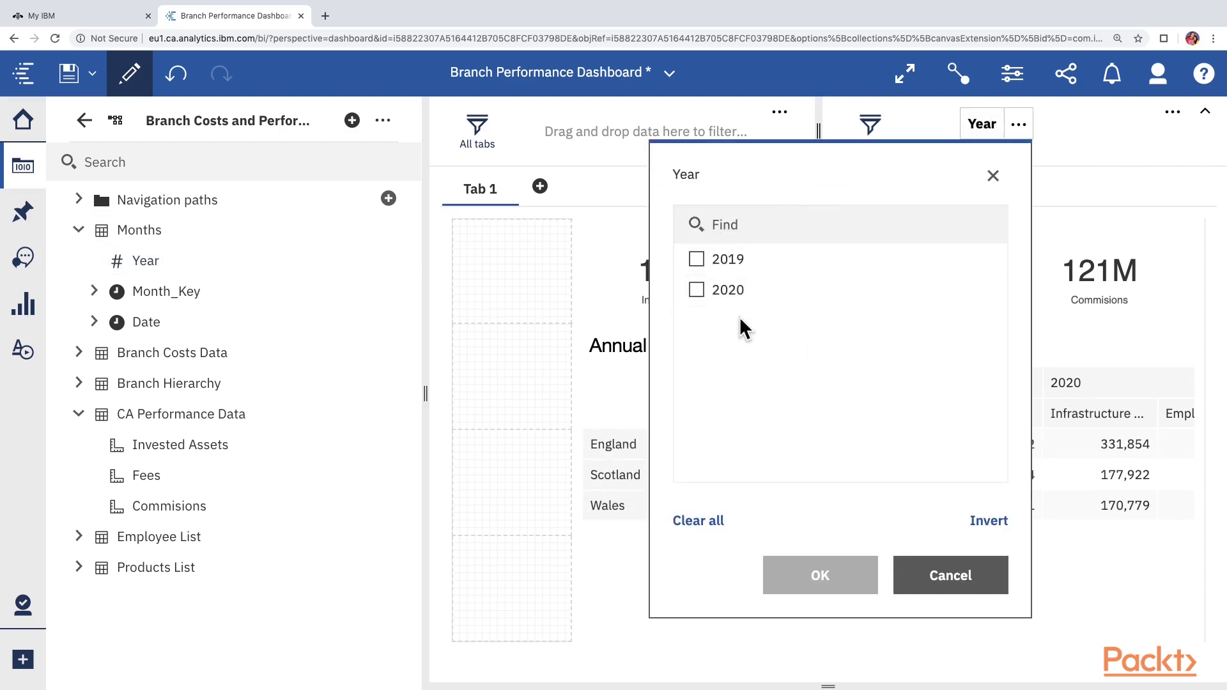
click(697, 260)
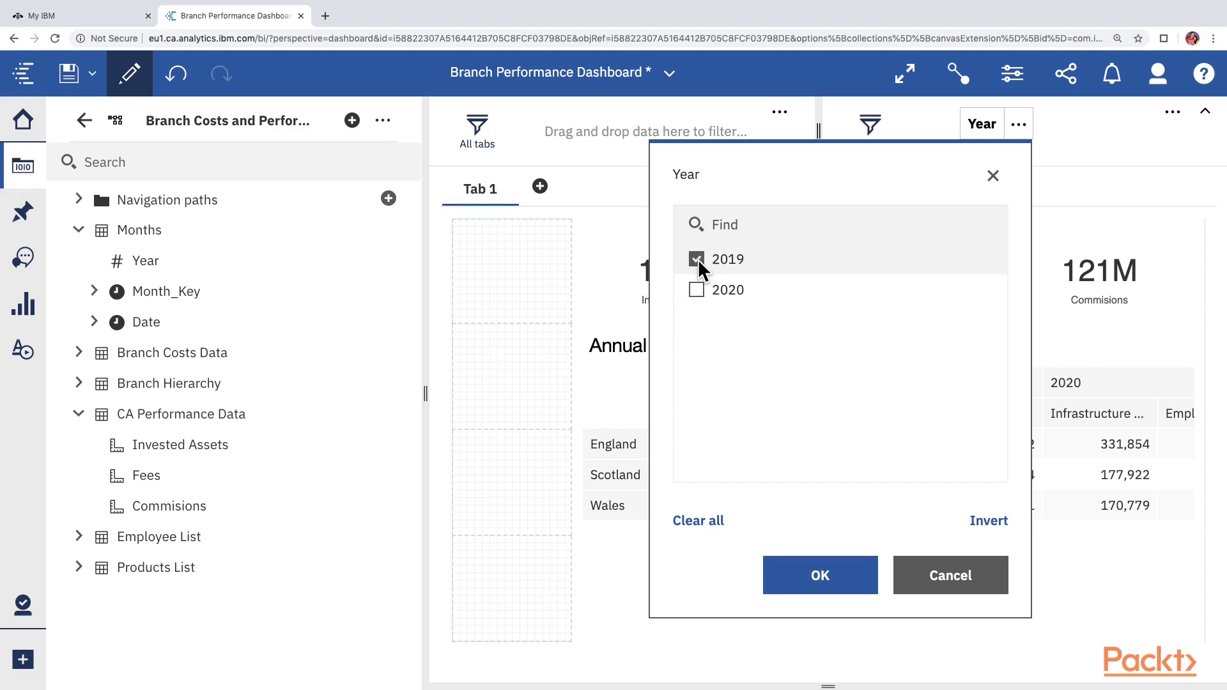
click(850, 575)
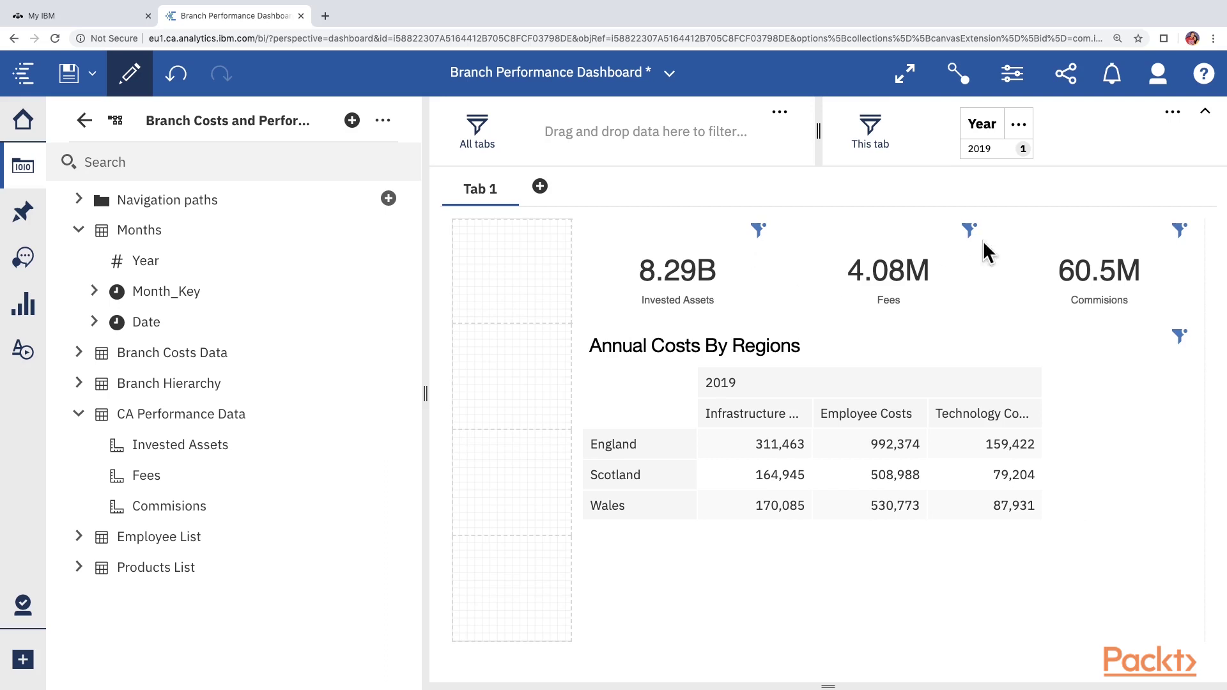
click(760, 242)
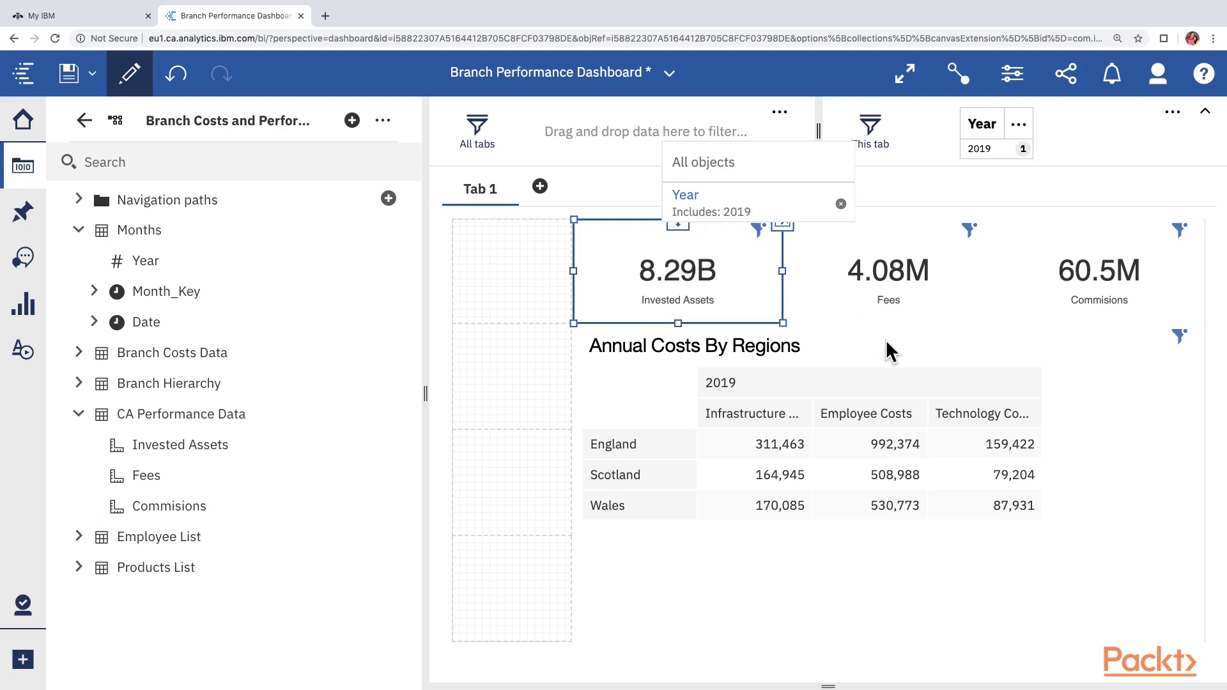
click(622, 583)
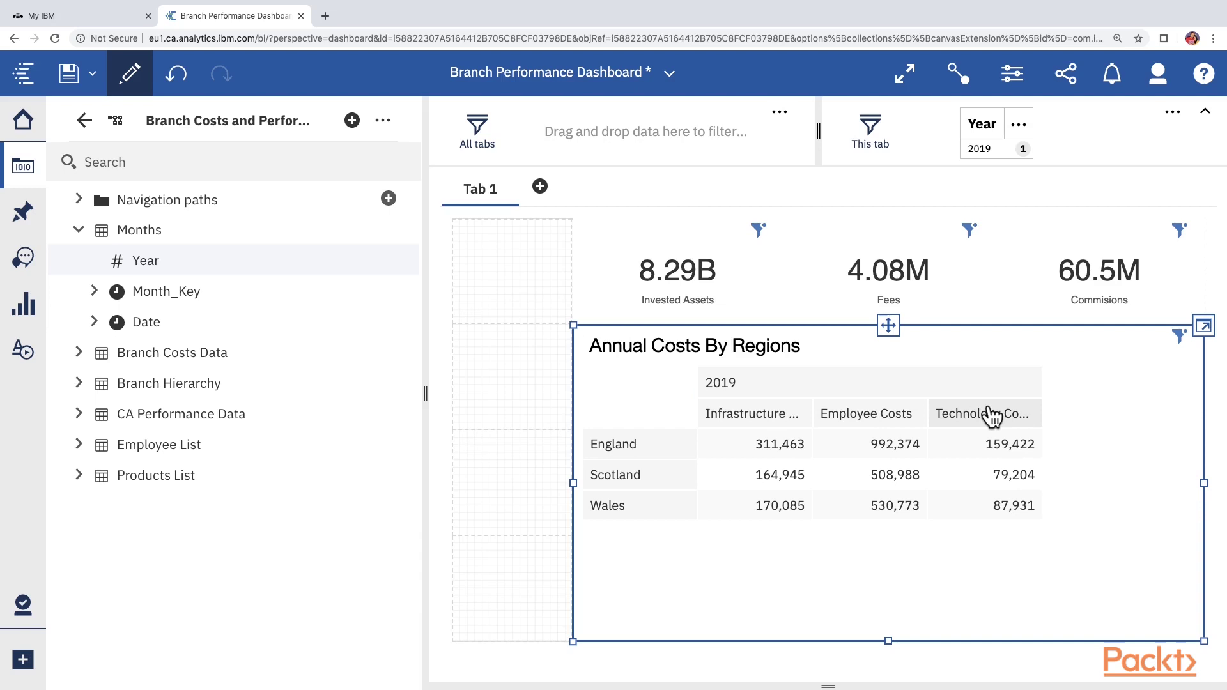
- Start a new calculation in the Branch Costs Data table with the expression Infrastructure_Costs + Employee_Costs + Technology_Costs
click(78, 232)
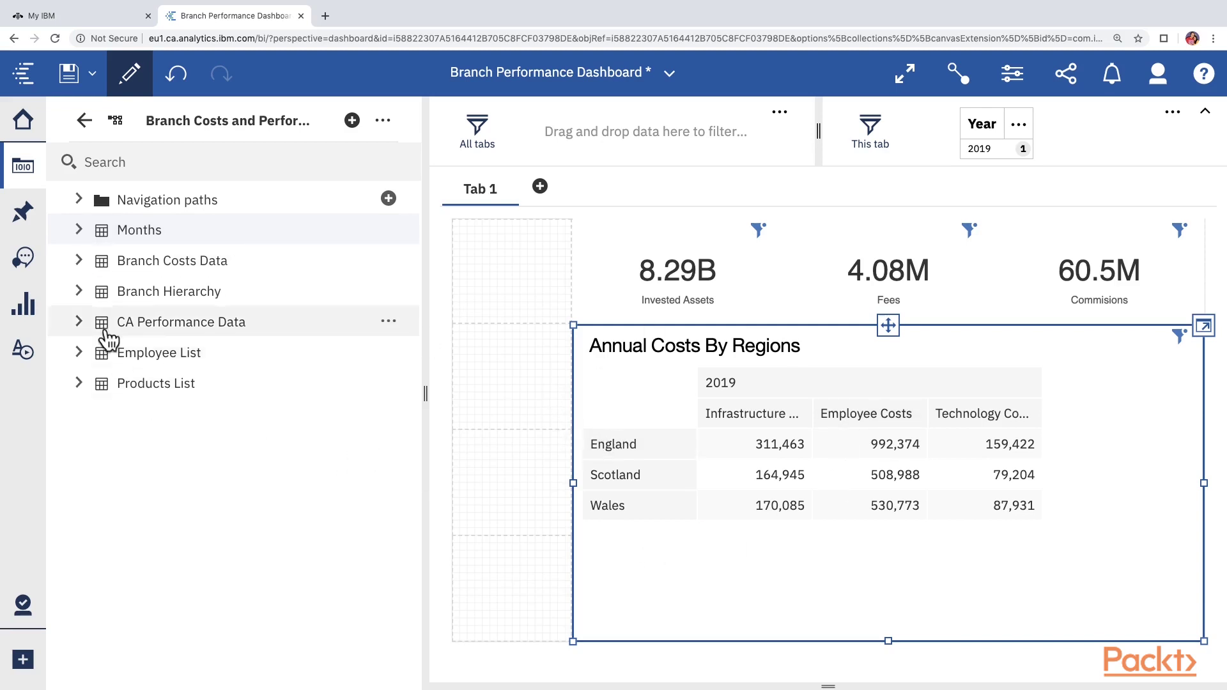
click(80, 260)
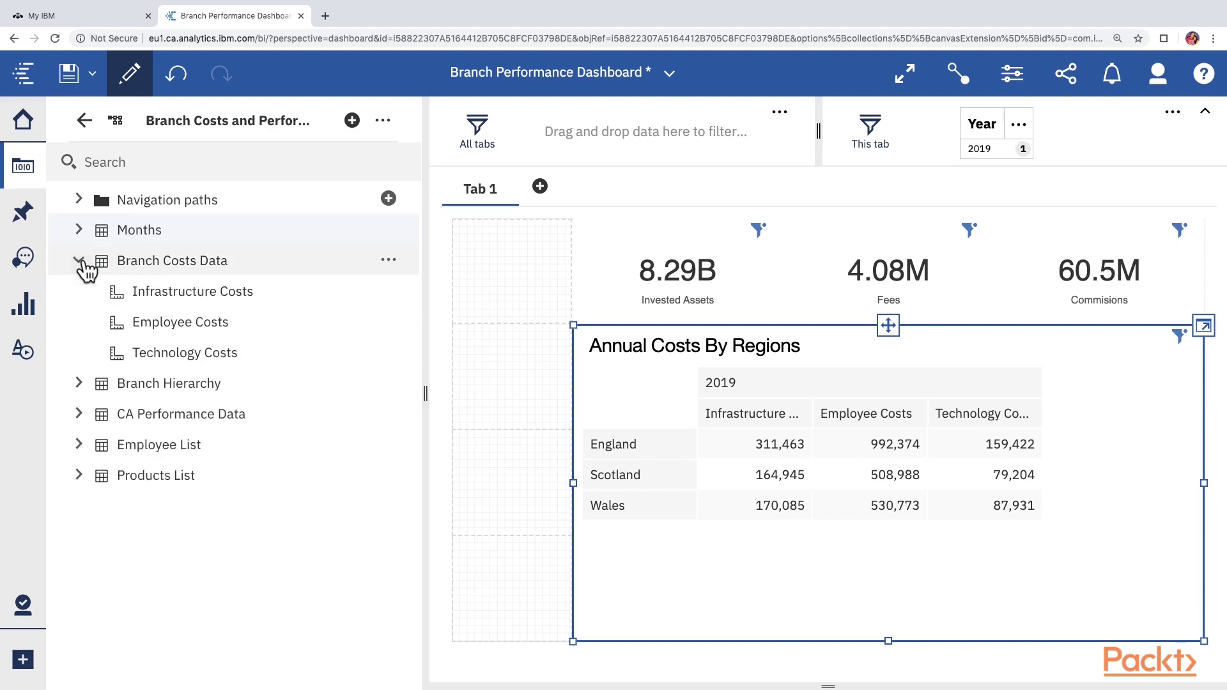
click(389, 261)
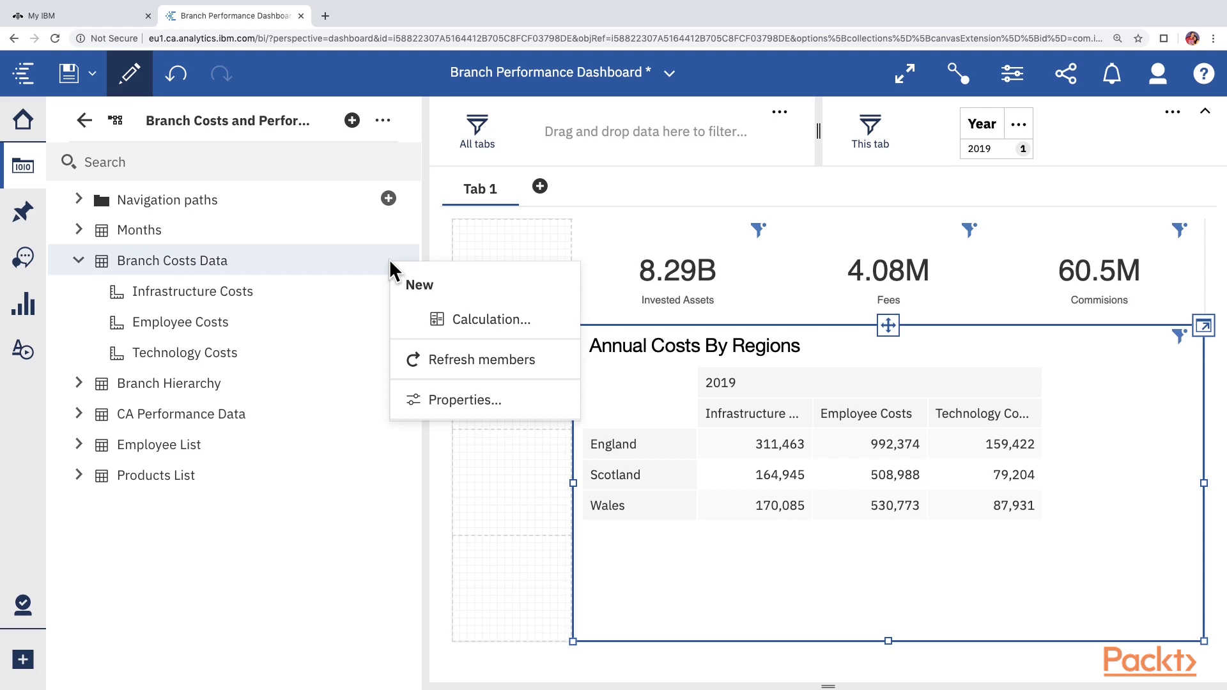
click(475, 326)
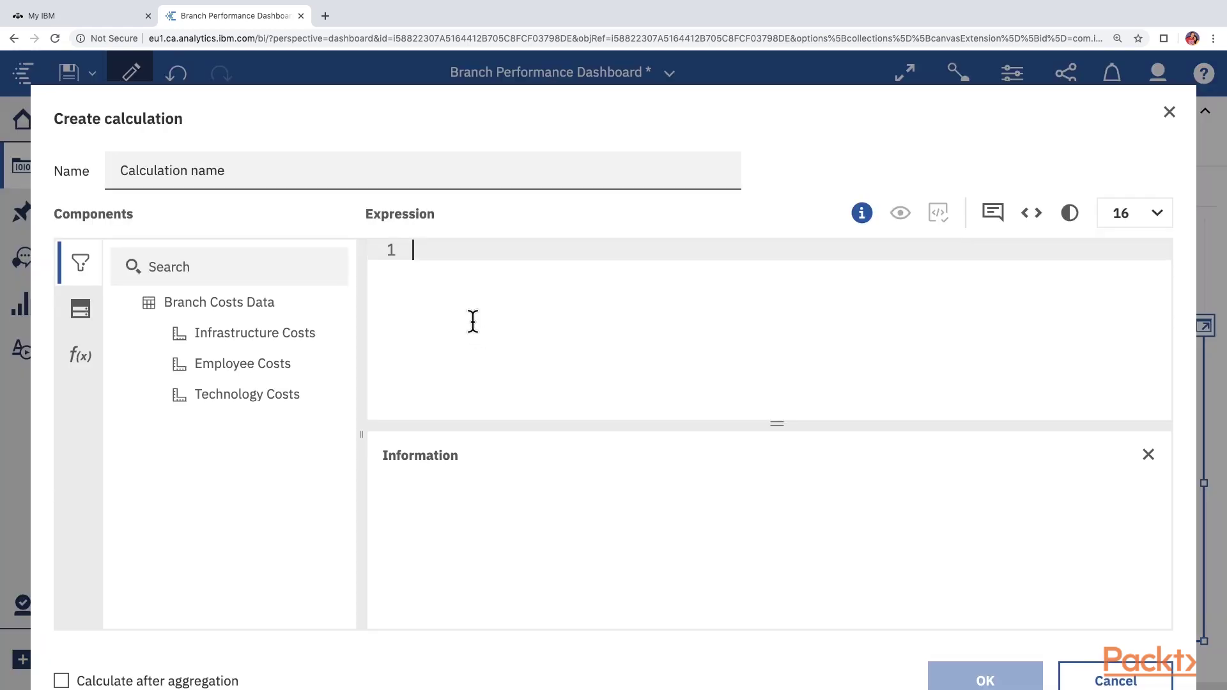
drag(263, 329, 508, 252)
text(+)
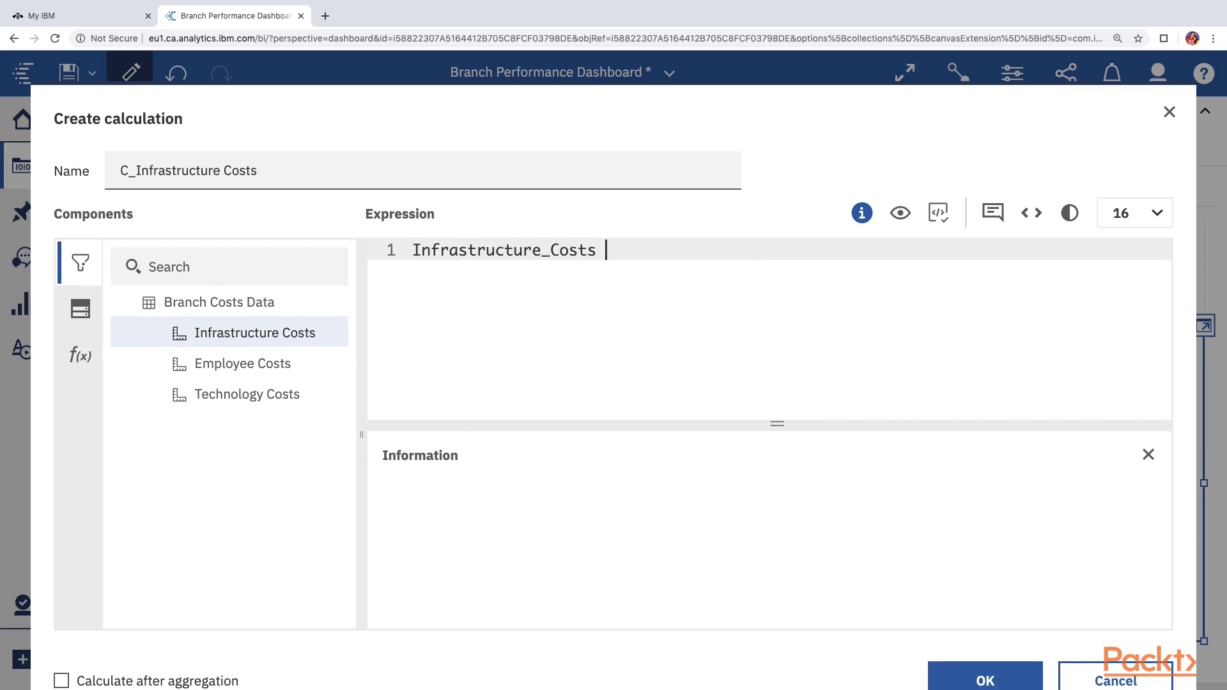
drag(271, 367, 685, 252)
text(+ Employee_Costs +)
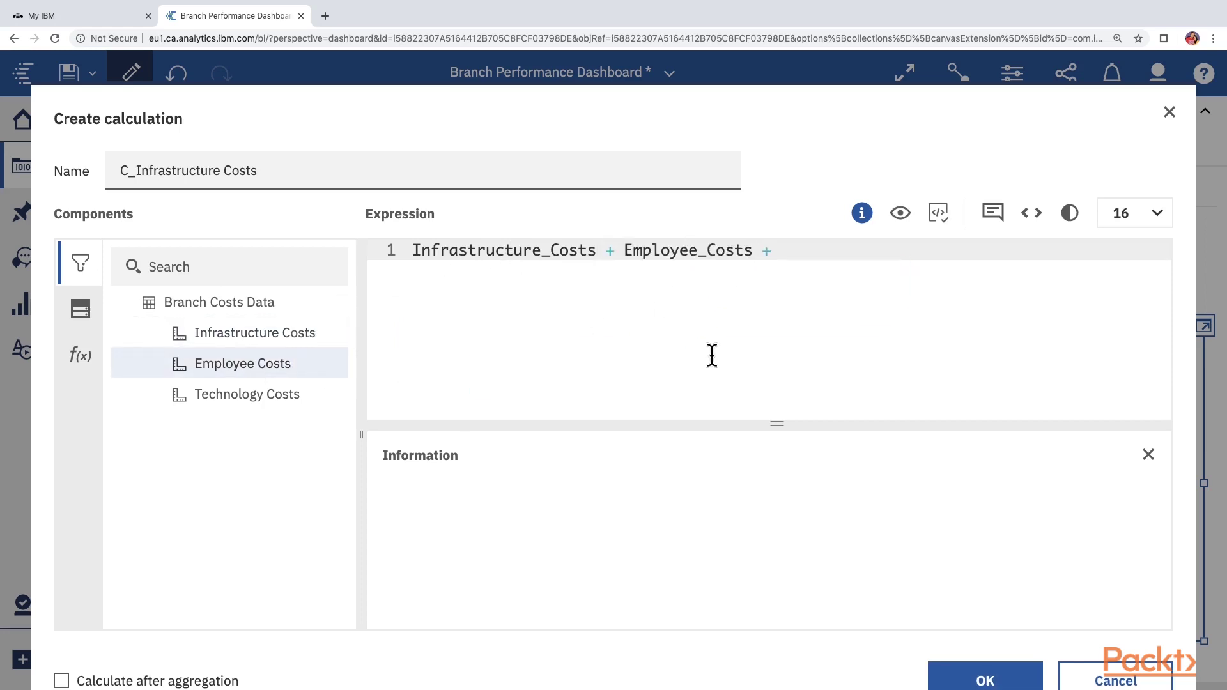
drag(225, 400, 821, 249)
- Name the calculation "Total Costs" and create it
drag(281, 170, 106, 165)
text(Total Costs)
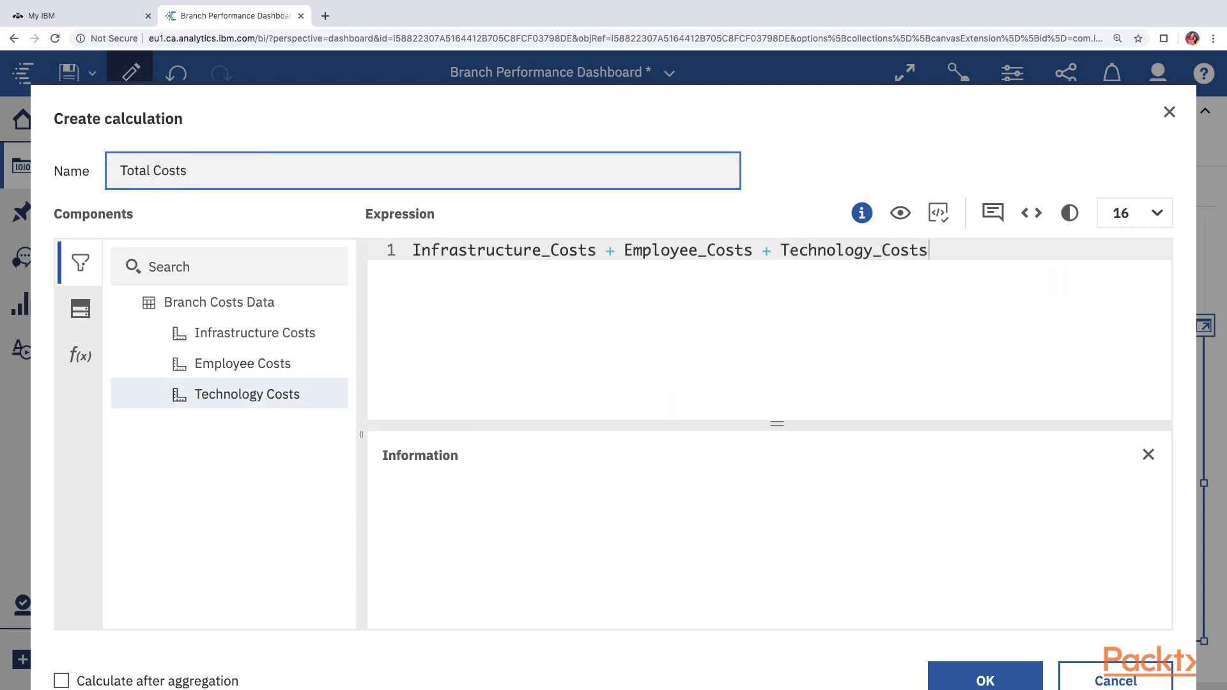
click(990, 677)
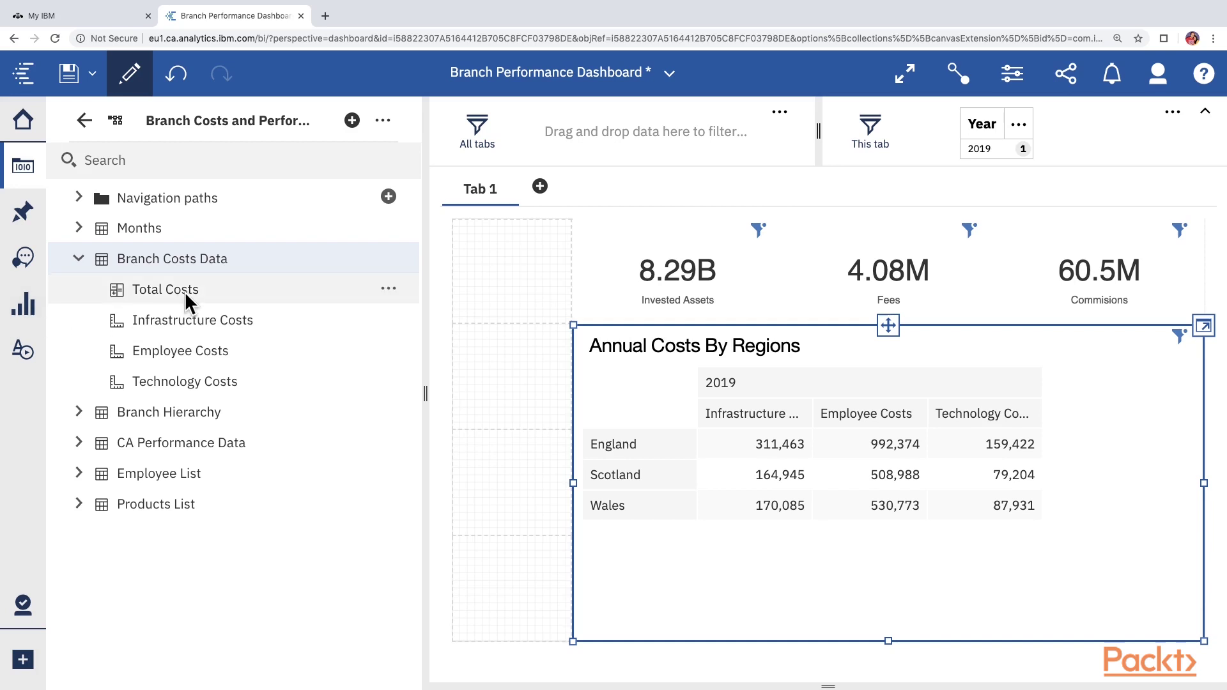
- Add a Total Costs summary from Branch Costs Data to the third area of the column beside the crosstab, and collapse that table
drag(173, 289, 514, 480)
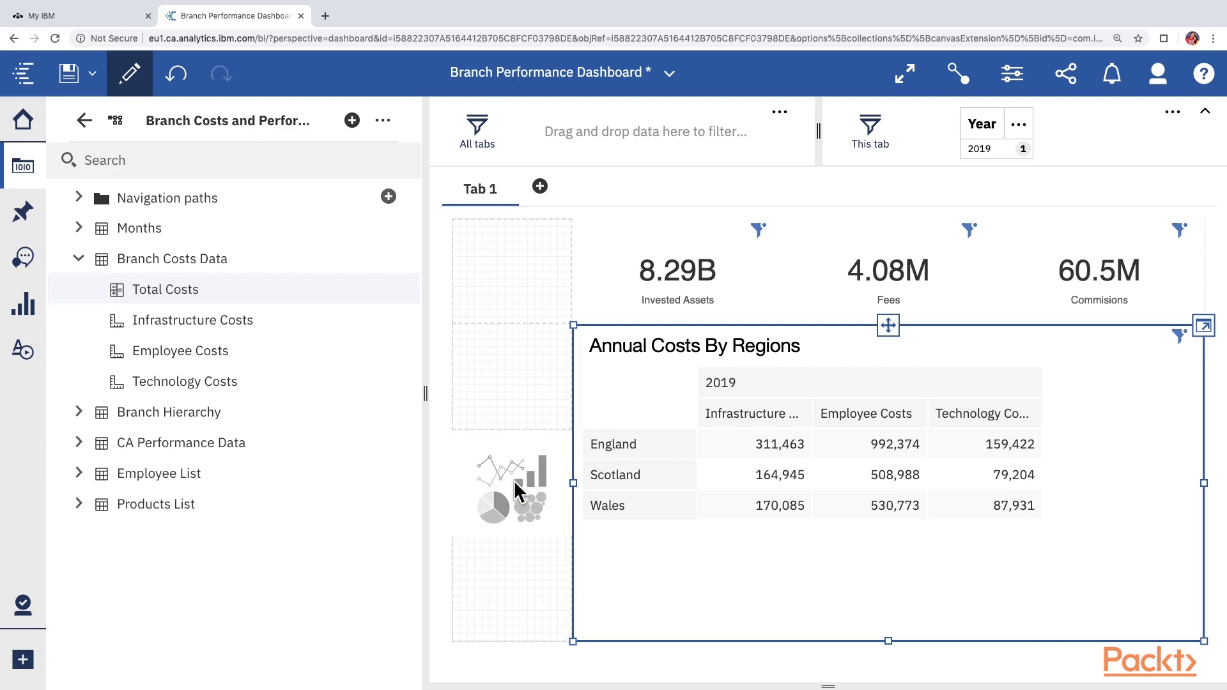
click(81, 261)
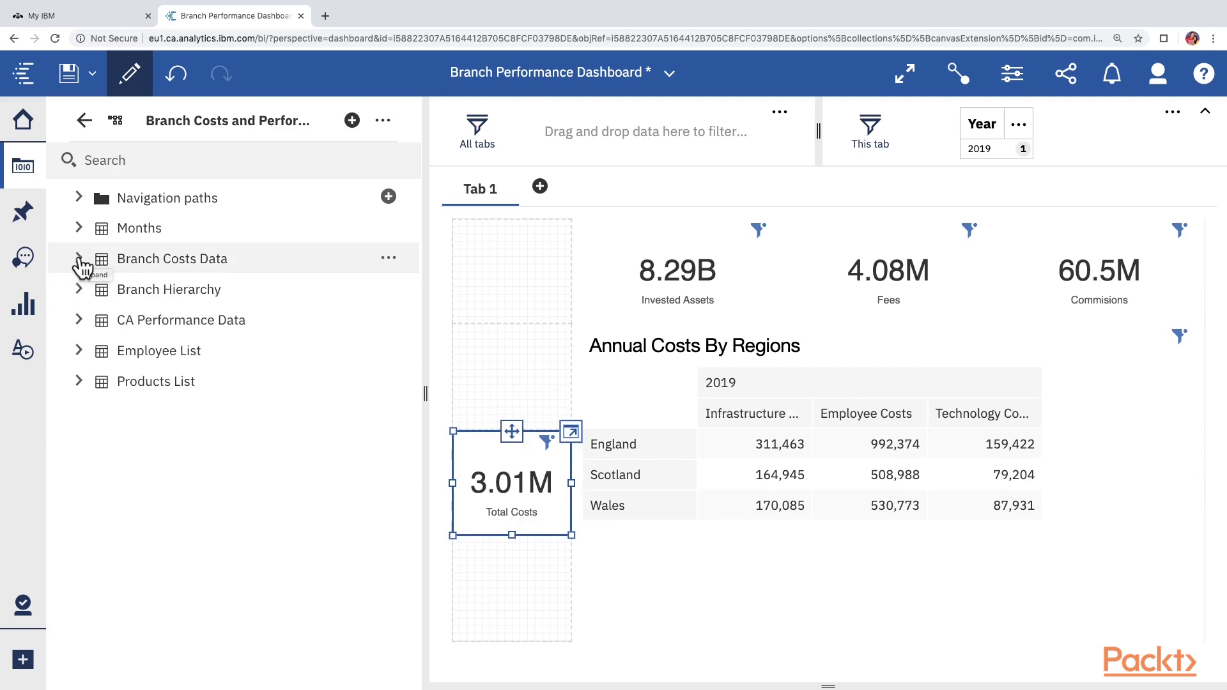
- Create a calculation named "Total Earnings" in the CA Performance Data table with the expression Fees + Commisions
click(80, 320)
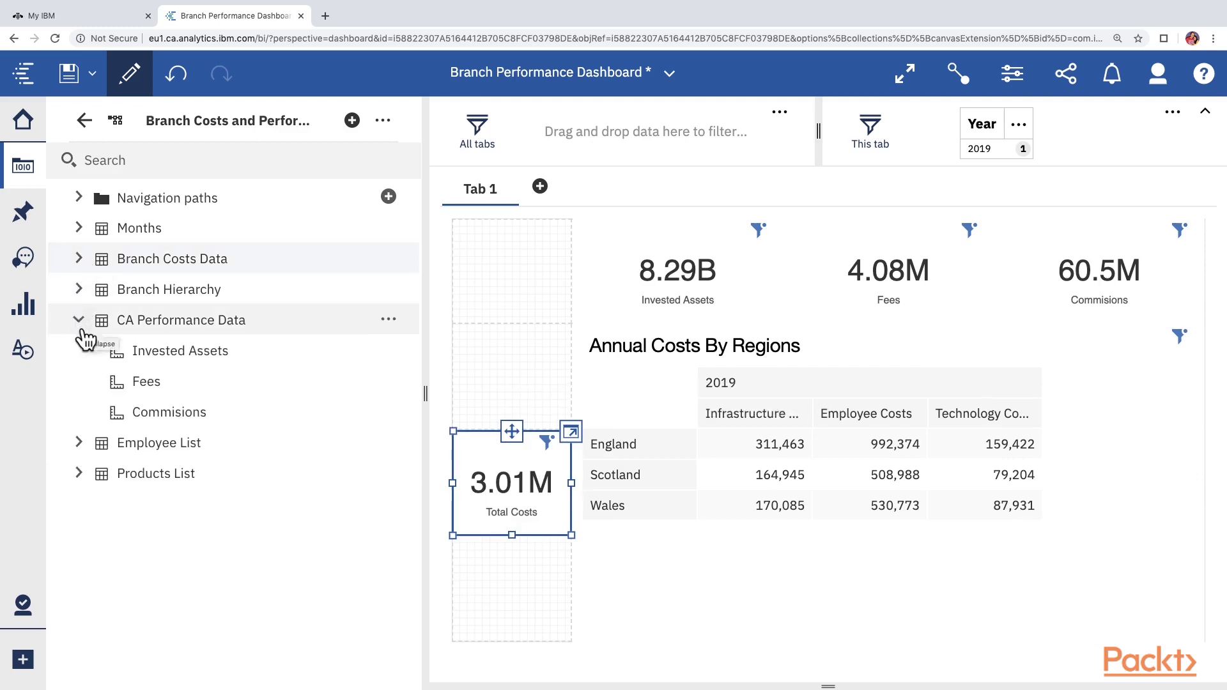
click(388, 320)
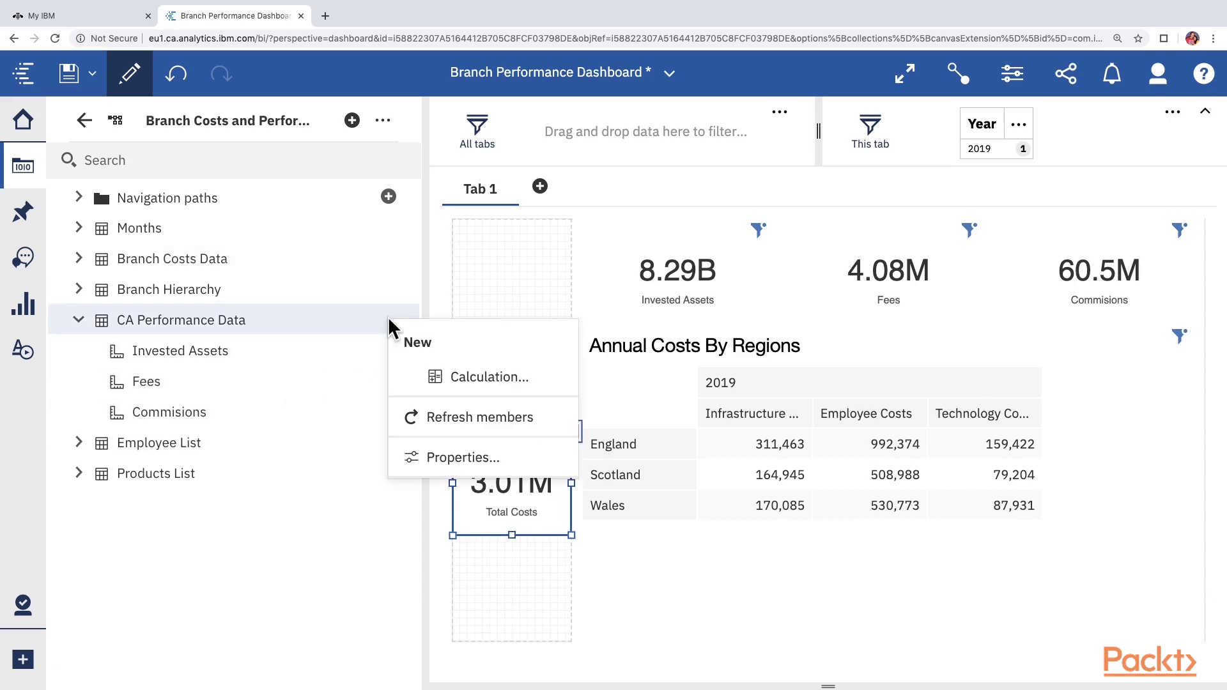
click(483, 376)
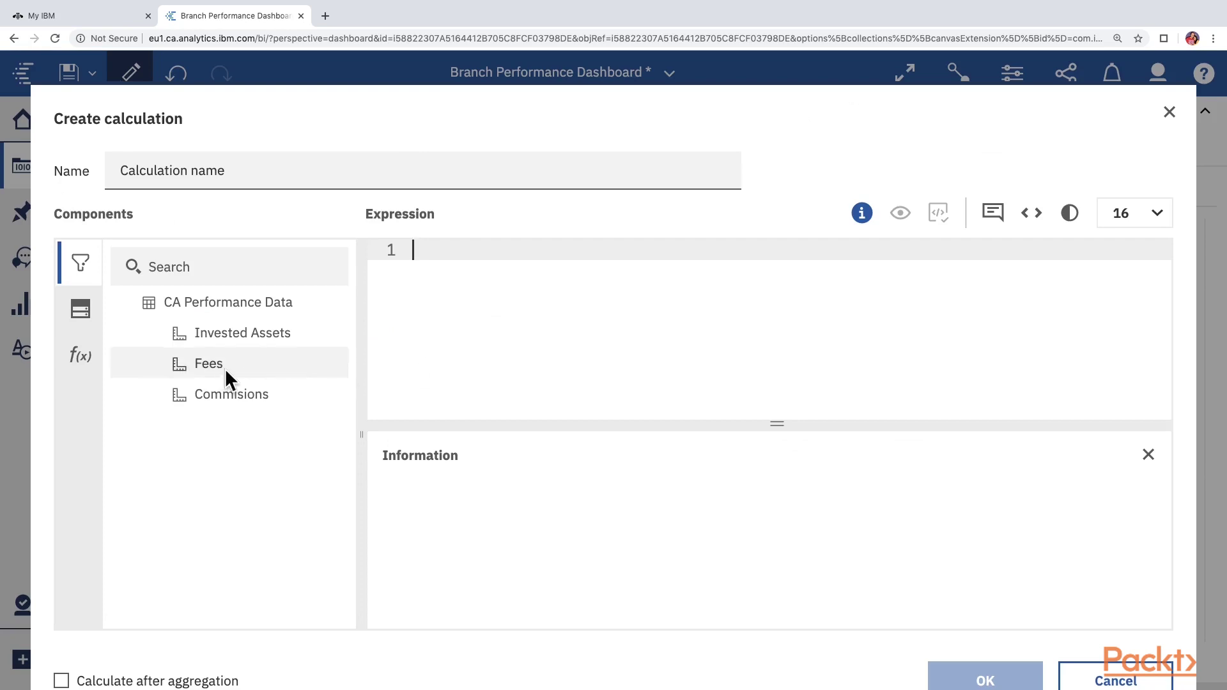
drag(293, 359, 559, 258)
text(+)
drag(329, 395, 536, 249)
triple_click(265, 172)
text(Total Earnings)
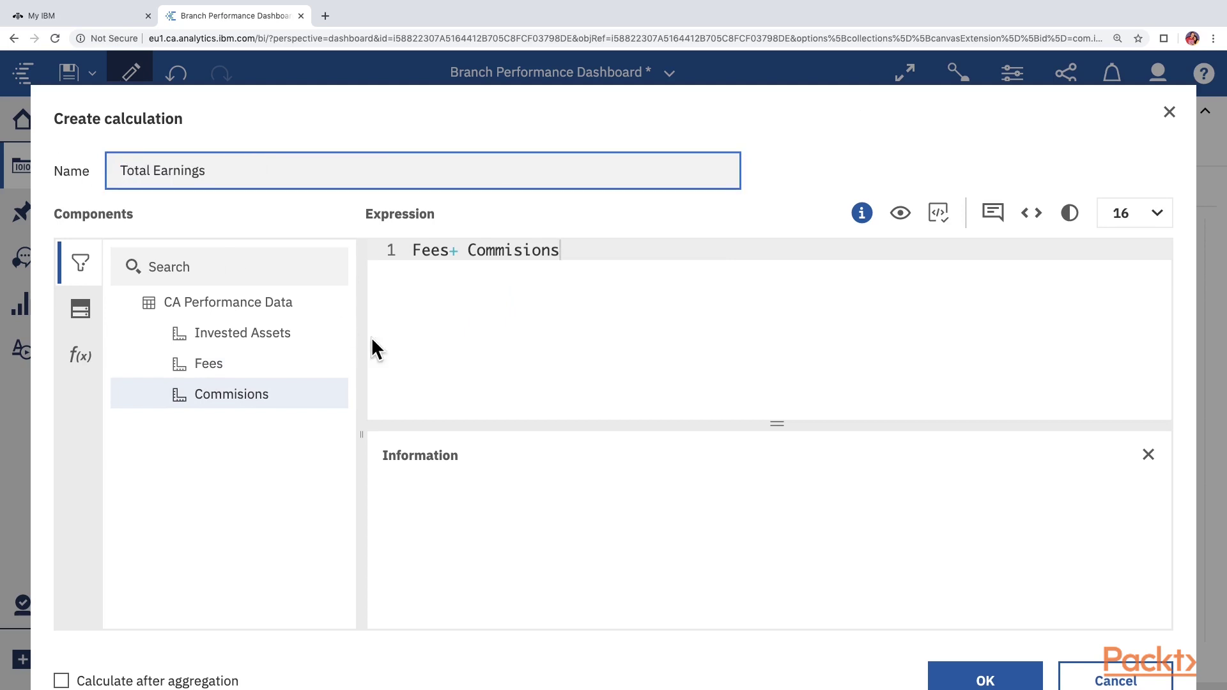
click(991, 676)
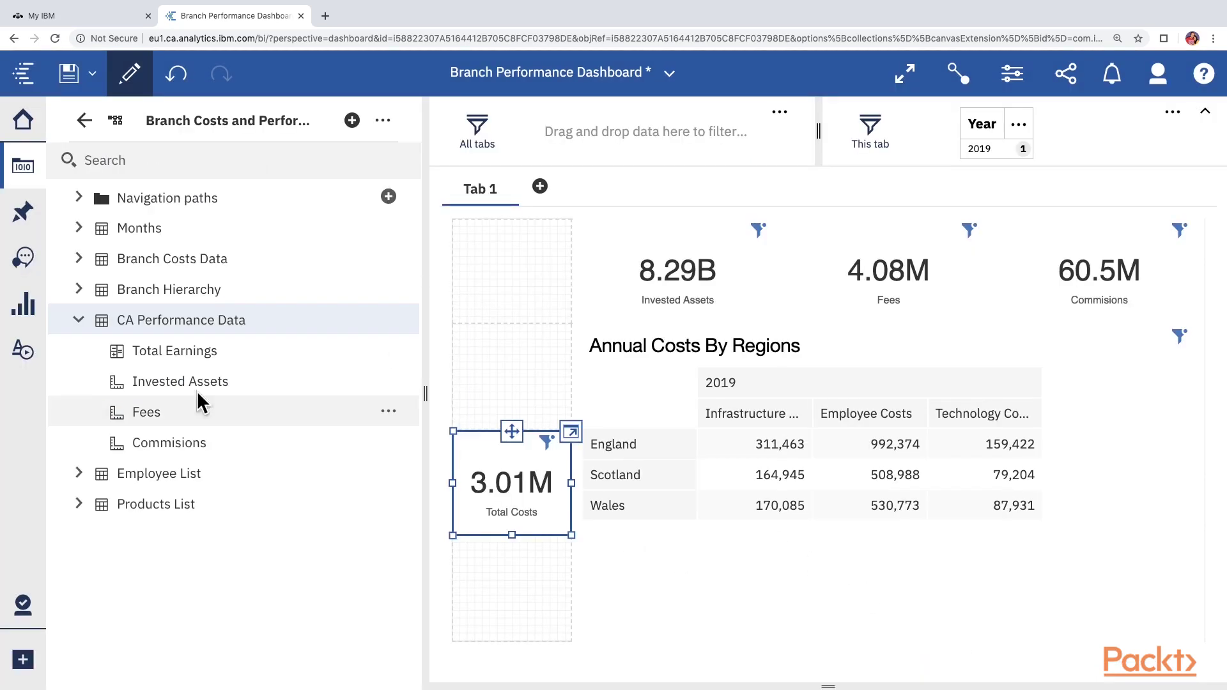
- Add a Total Earnings summary in the area directly above Total Costs and check which filter applies to it
drag(155, 344, 507, 370)
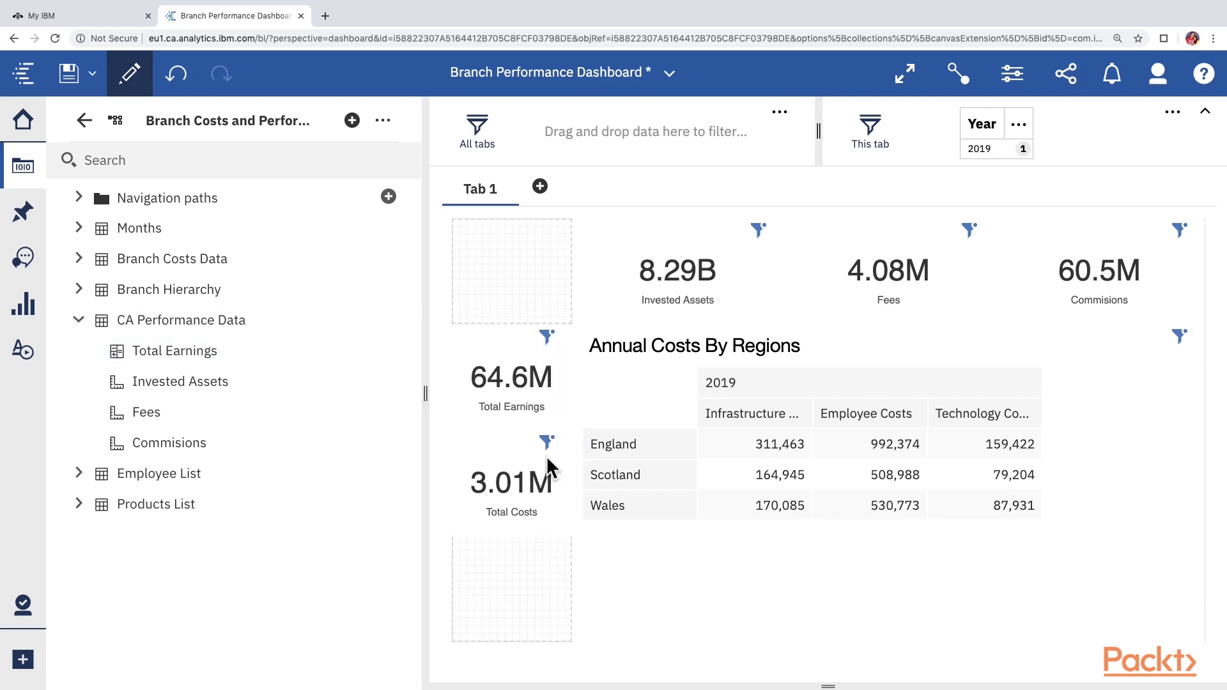
click(548, 338)
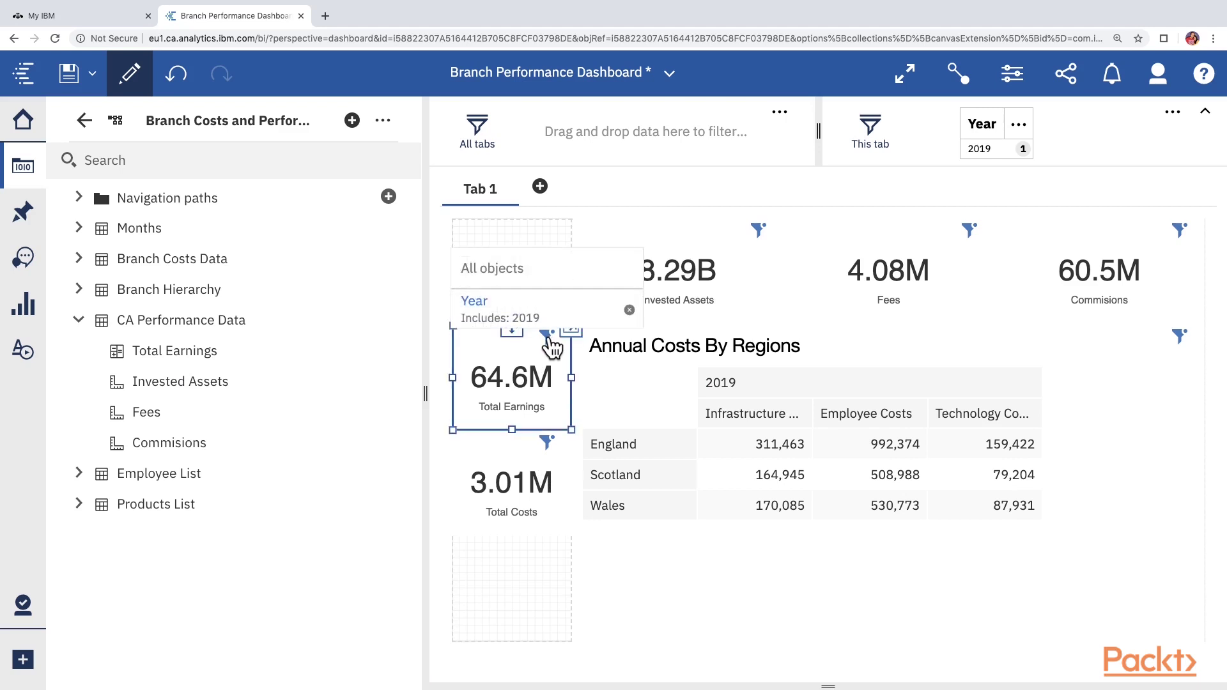
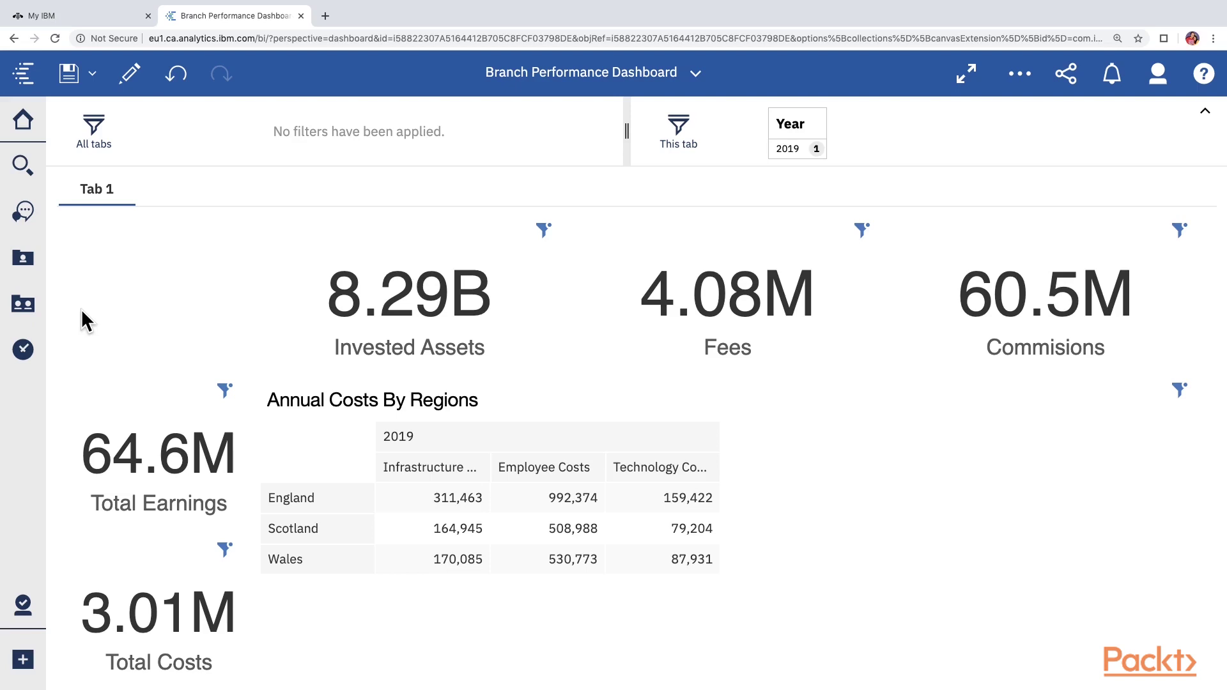
- Show the dashboard in full screen and change the tab's Year filter to include only 2020
scroll(82, 308, down, 1)
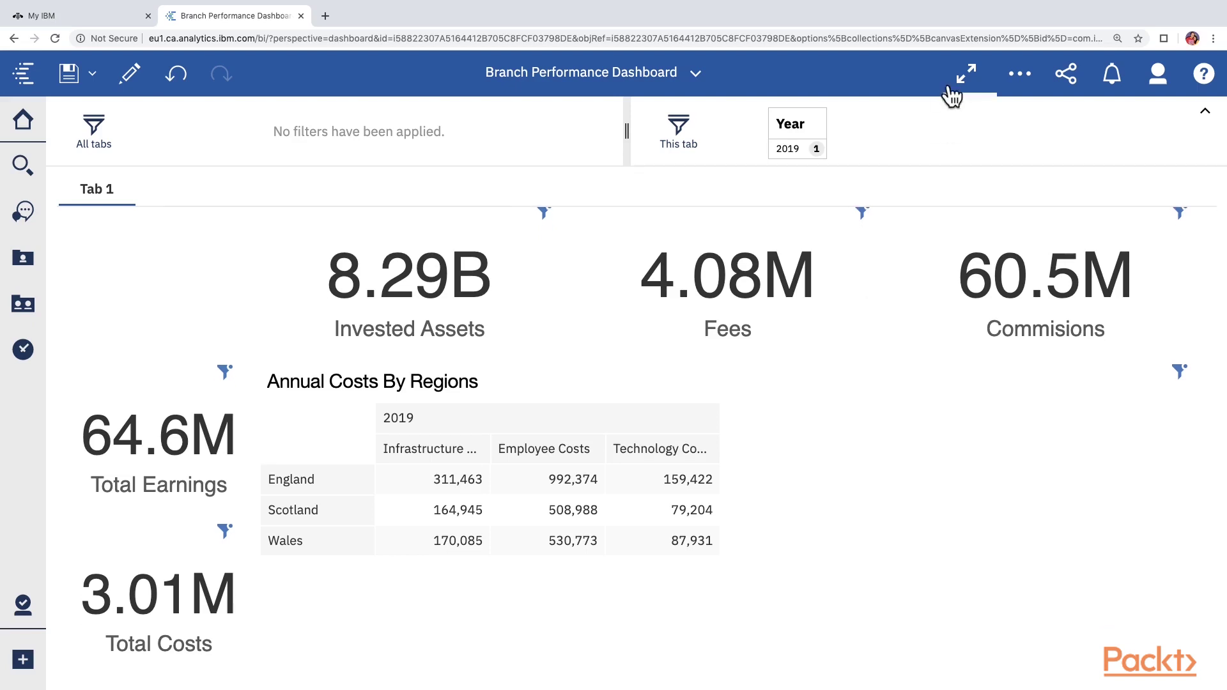
click(966, 74)
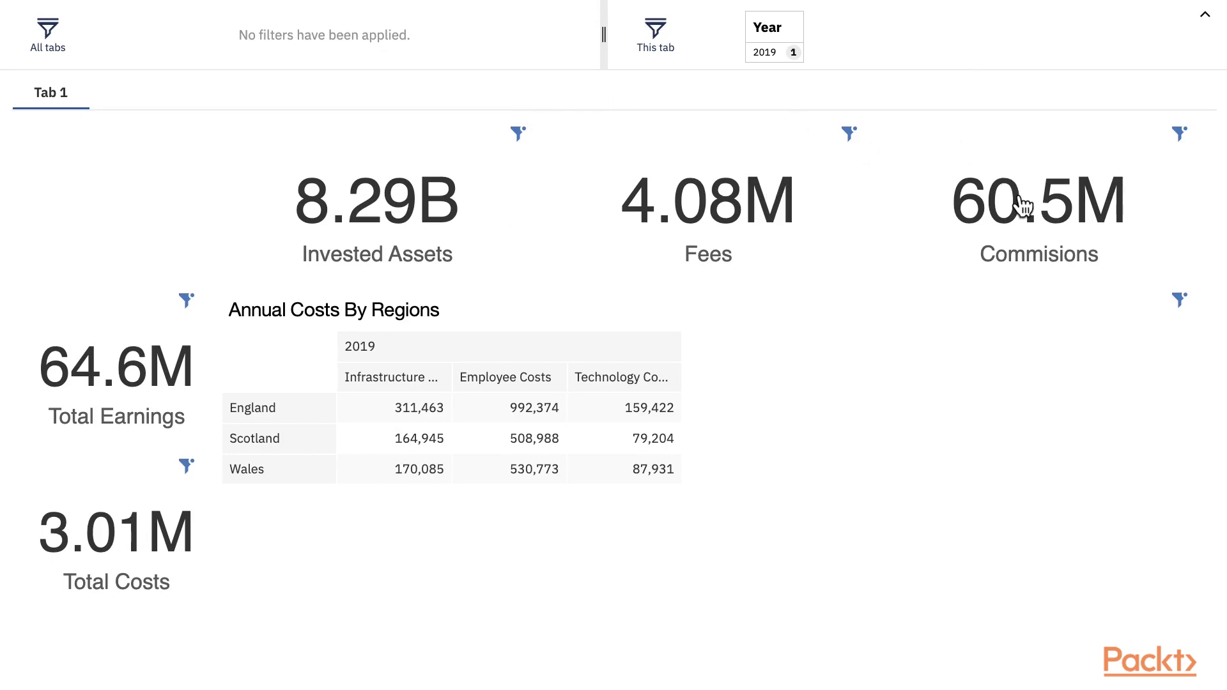
mouse_move(1023, 206)
mouse_move(91, 586)
click(771, 38)
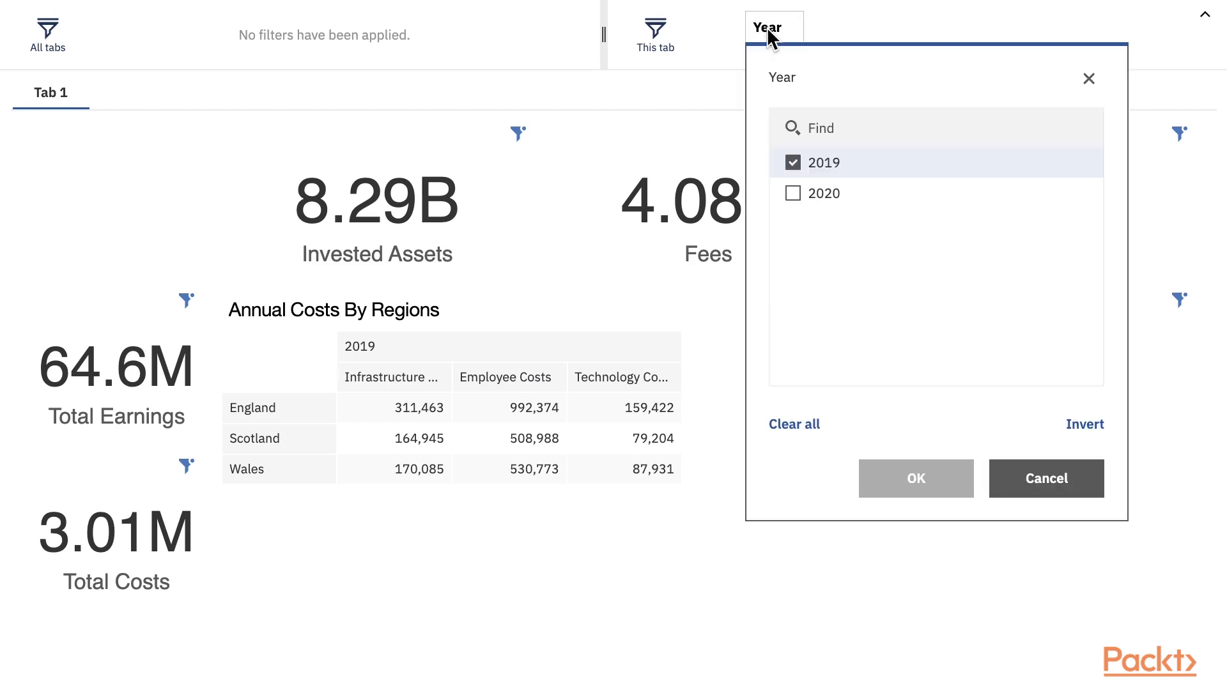
click(792, 194)
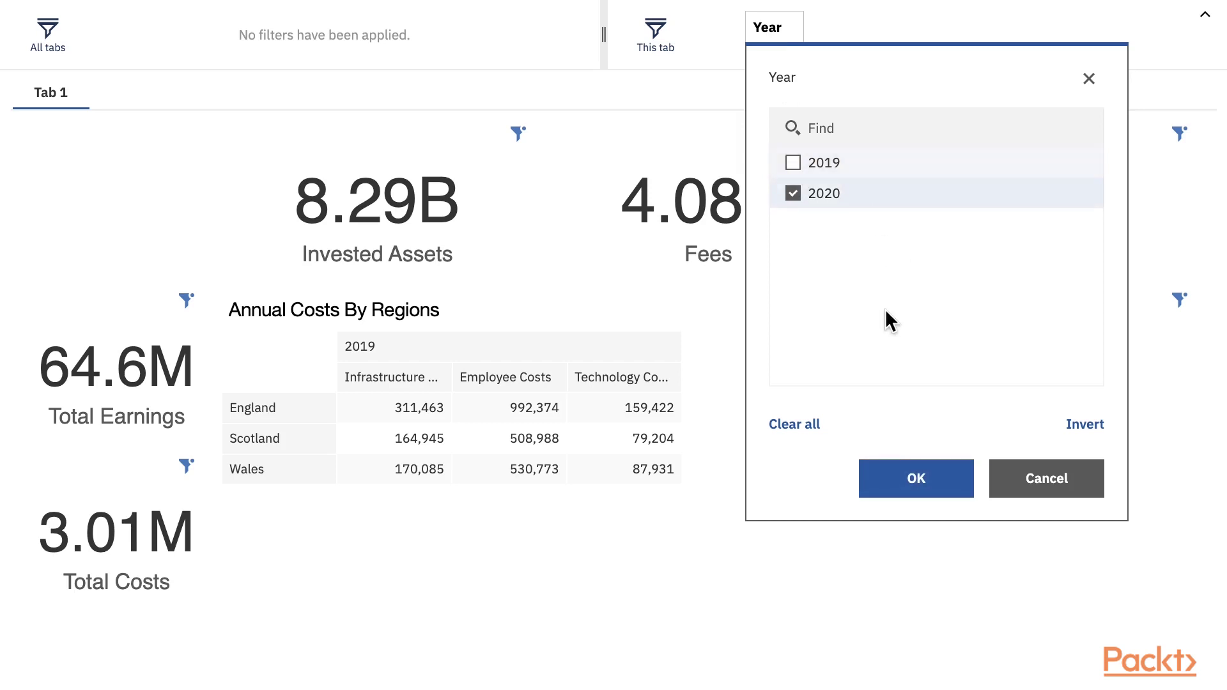
click(904, 481)
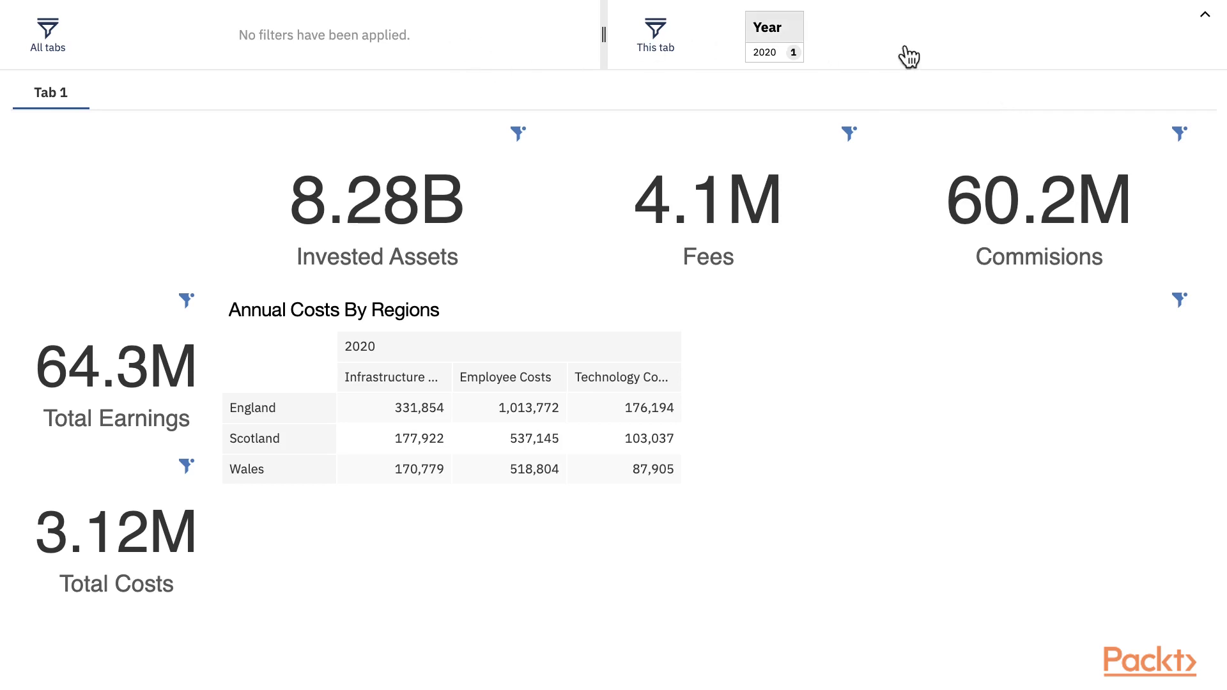
- Hide the filter area to view the dashboard without it, and leave full screen
click(1207, 26)
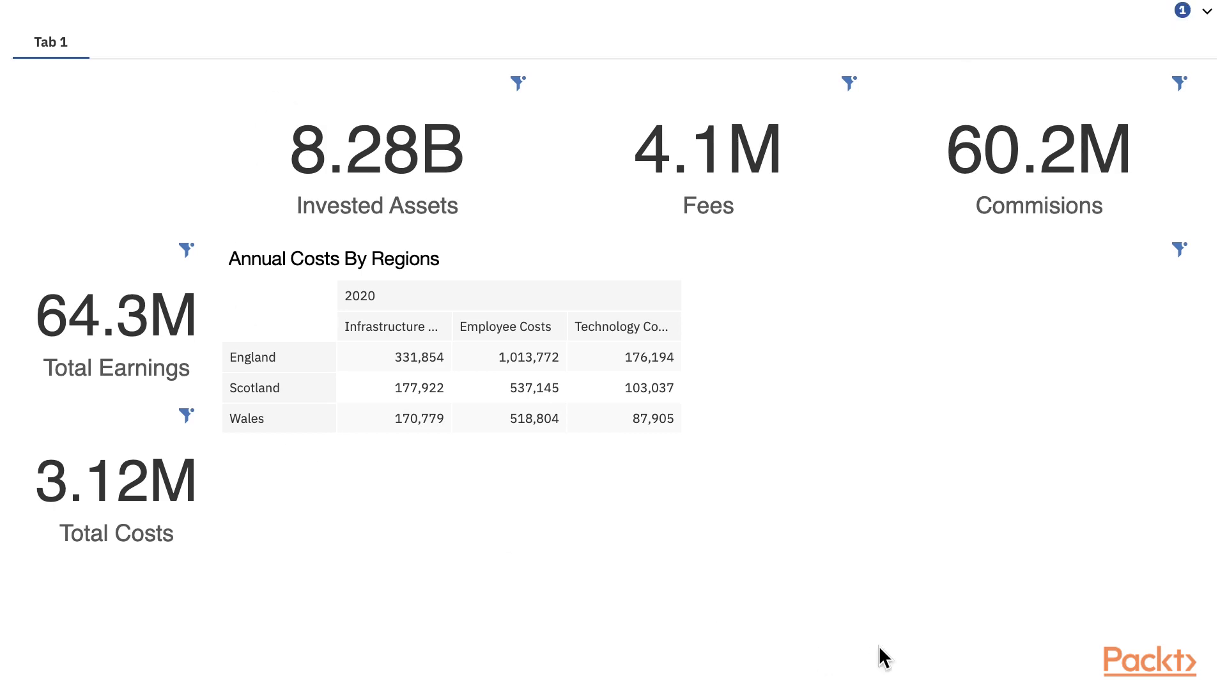
key(Escape)
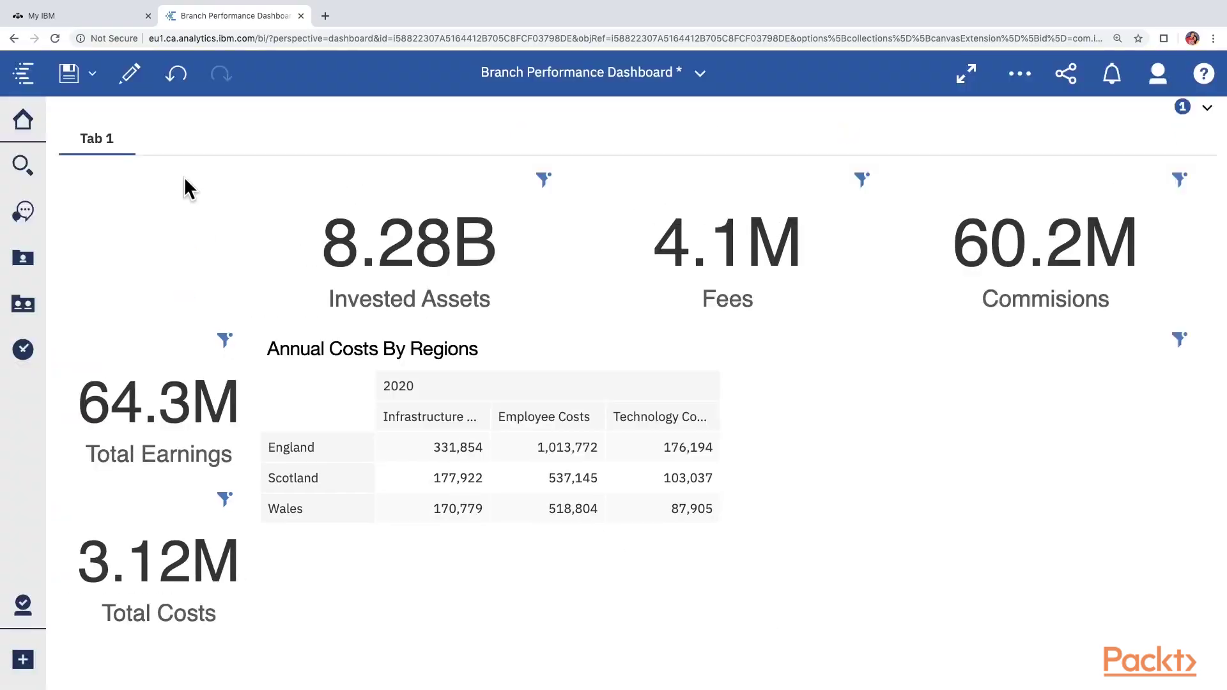
- Return the dashboard to editing and set the Annual Costs By Regions crosstab's default column width to 200 and row height to 60
click(131, 86)
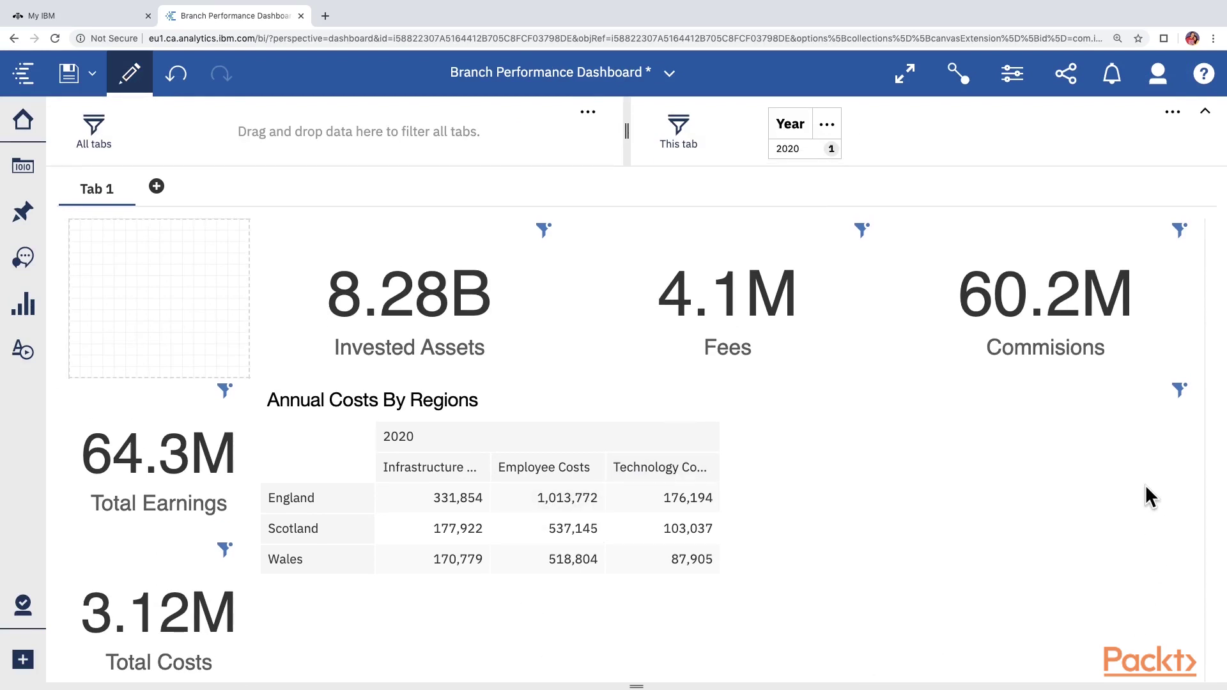
click(688, 594)
scroll(687, 595, down, 3)
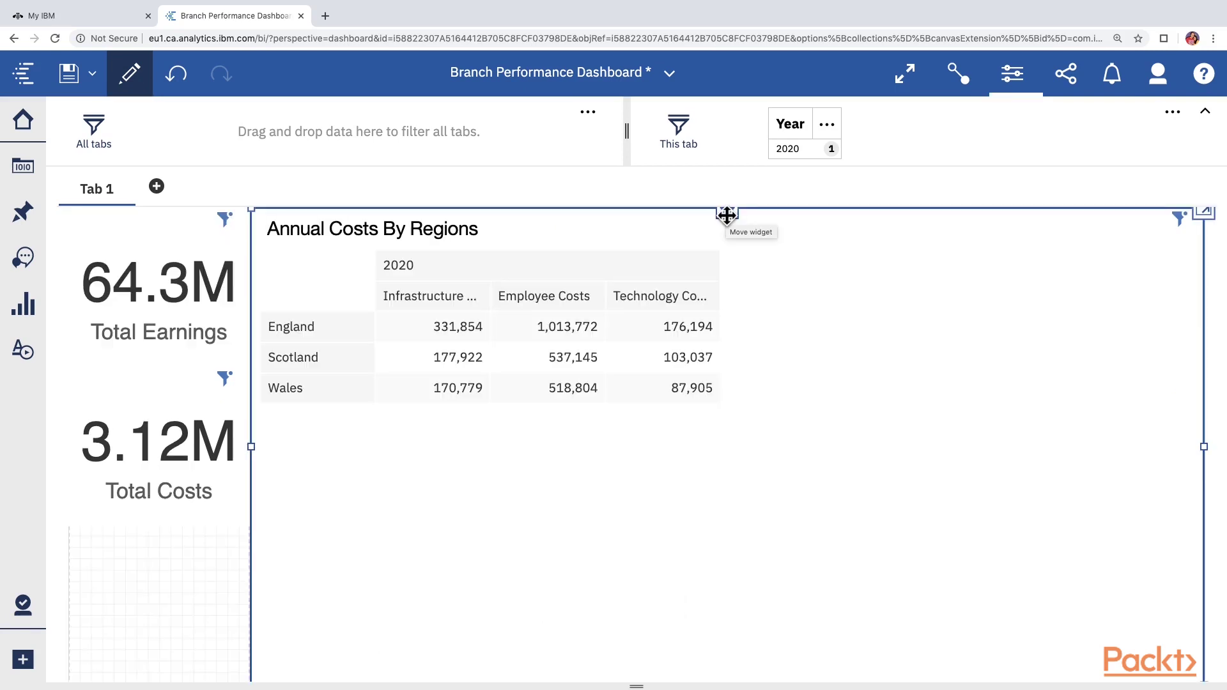
click(1012, 75)
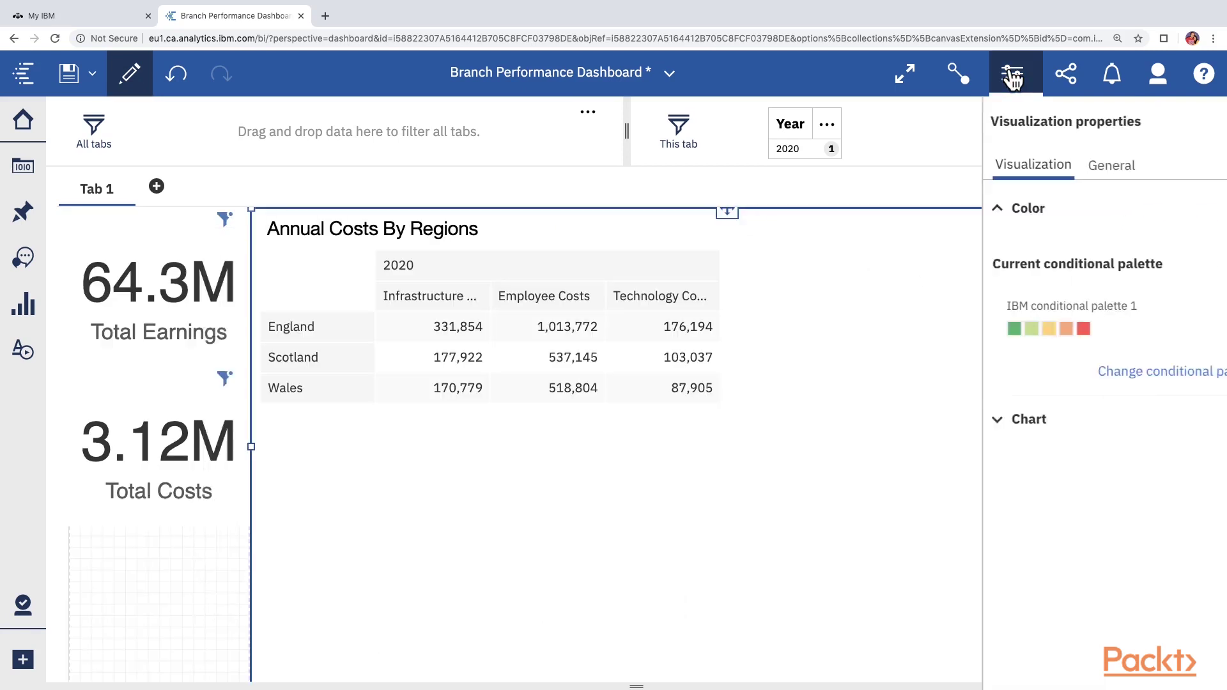
click(959, 428)
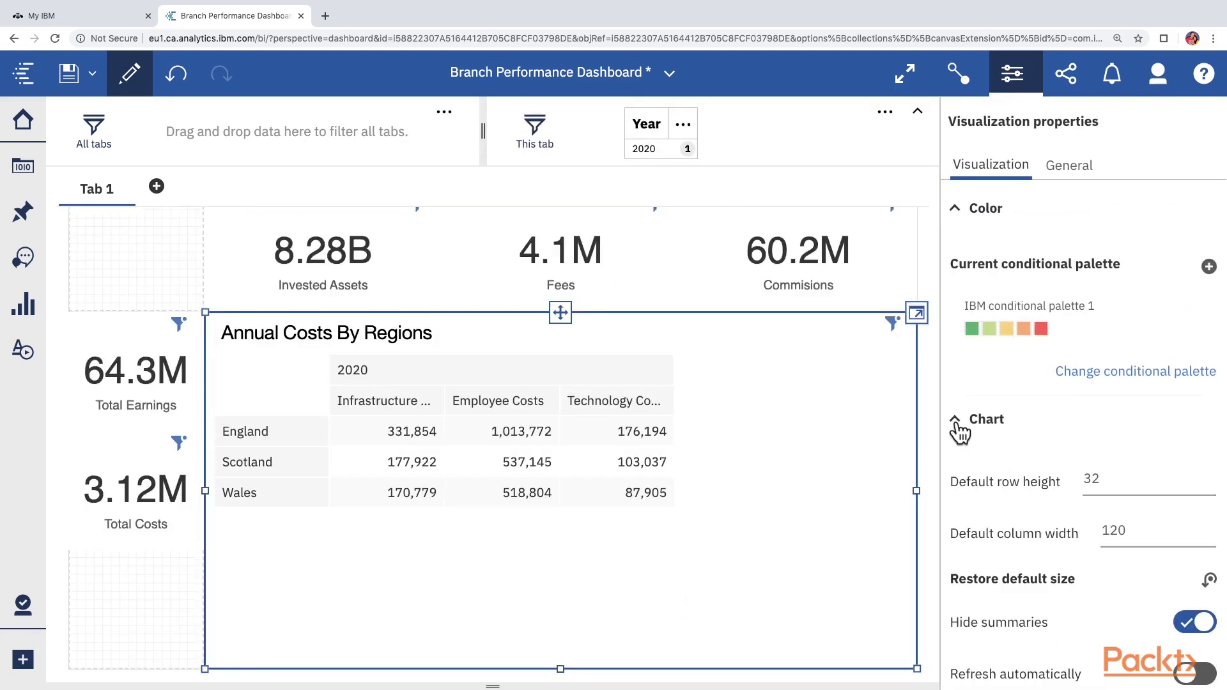
scroll(1019, 531, down, 2)
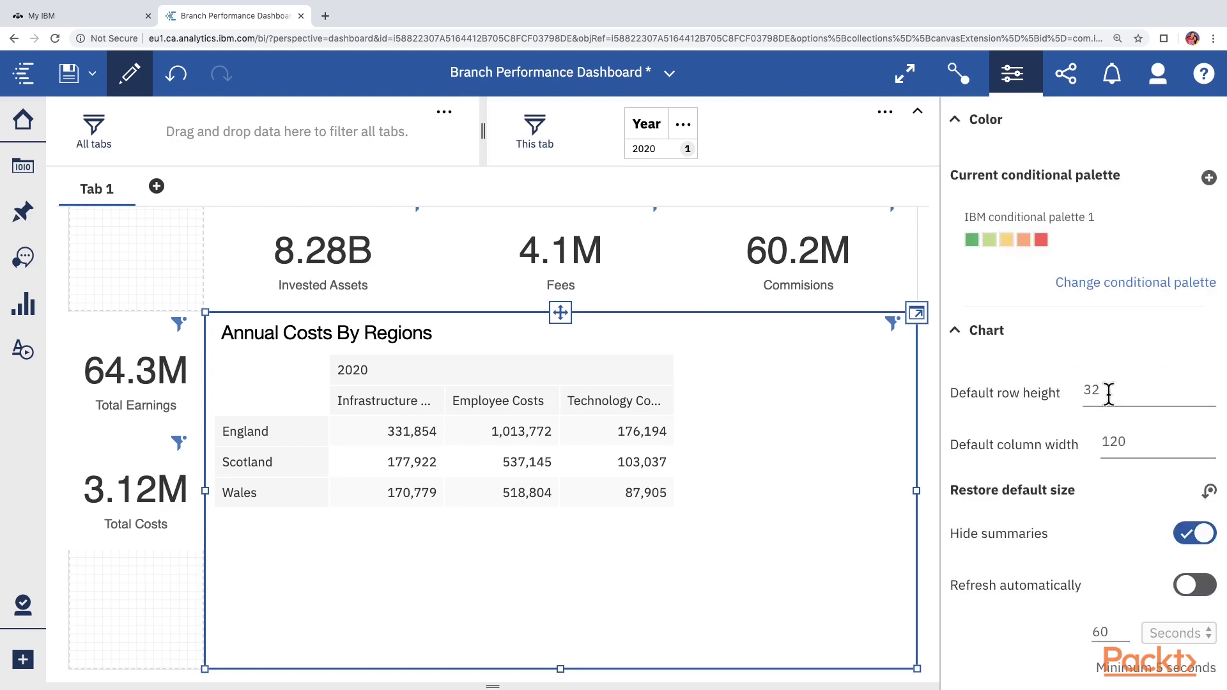
double_click(1125, 444)
text(200)
double_click(1091, 392)
text(6)
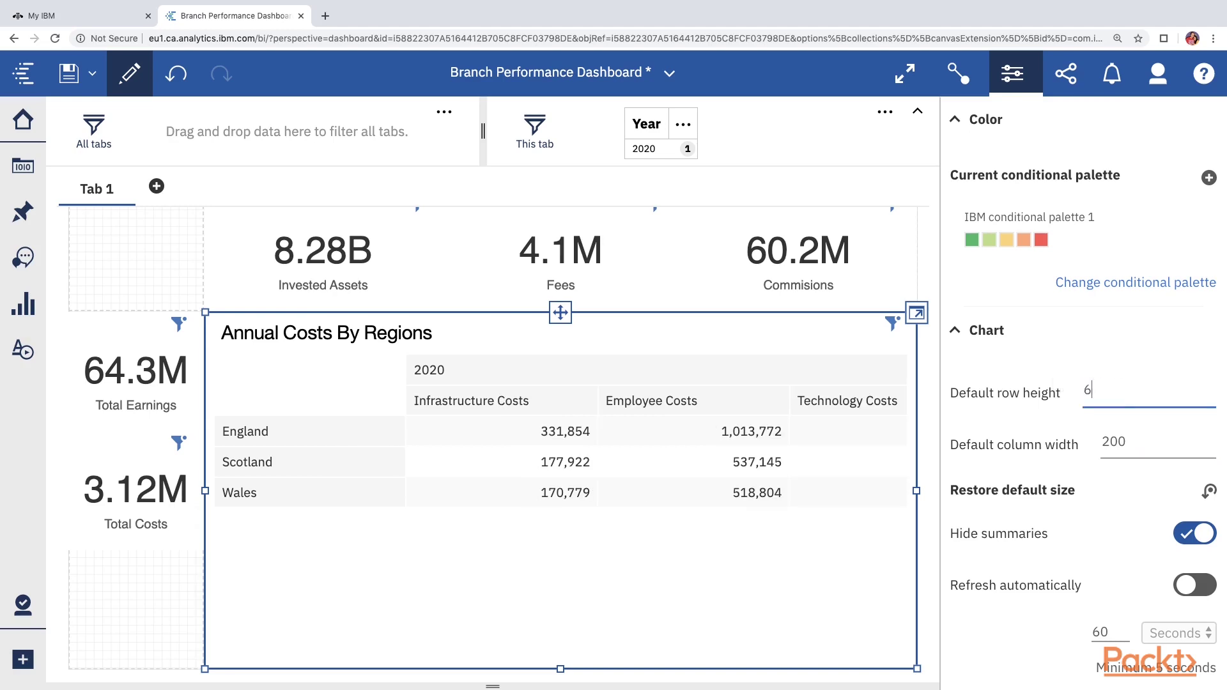
text(0)
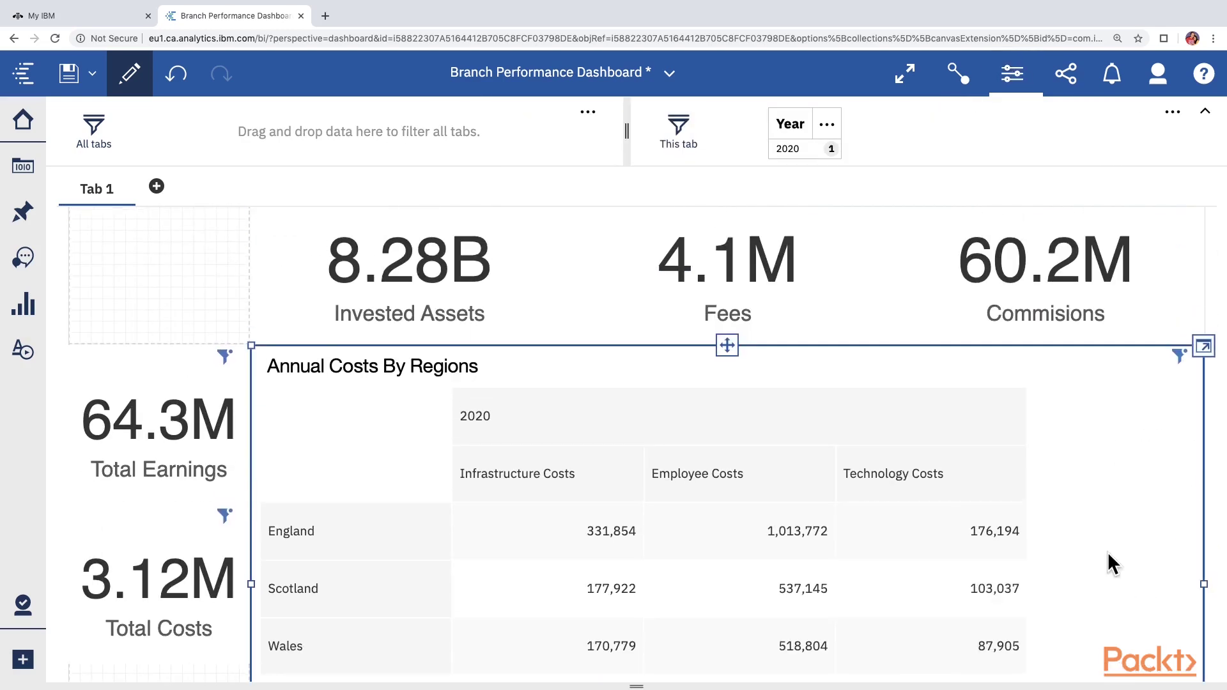